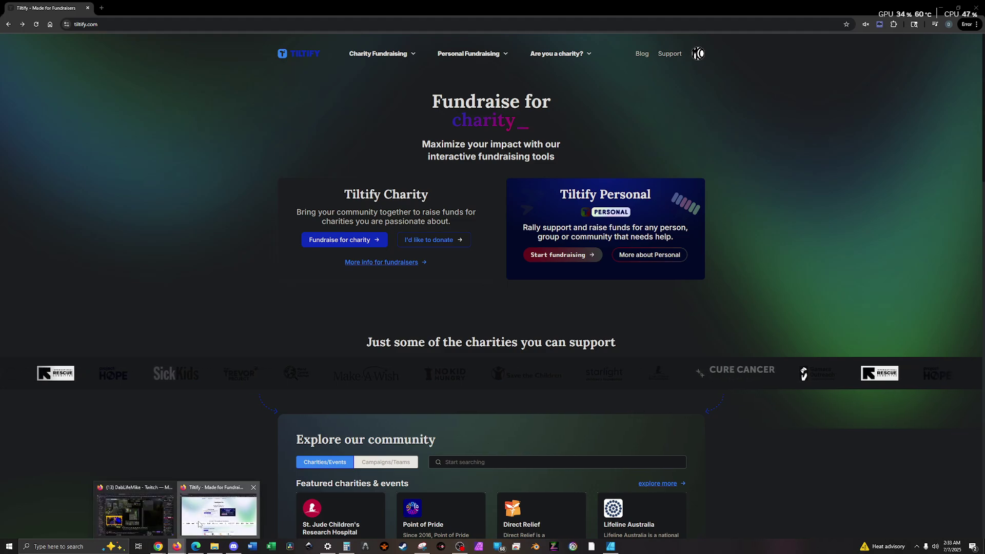
# Switch to the Firefox window showing Tiltify and sign in with the Twitch account
pyautogui.click(218, 513)
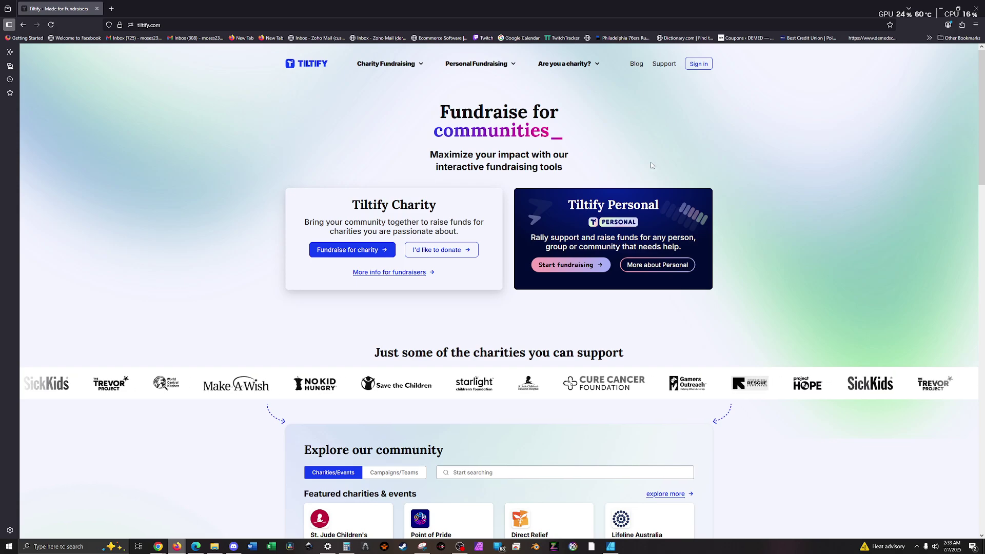
pyautogui.click(698, 63)
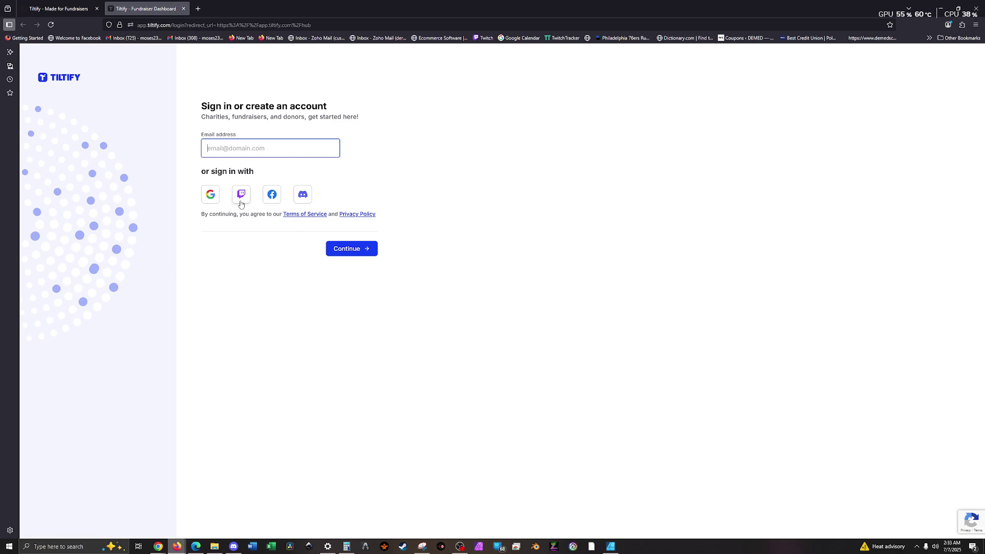
pyautogui.click(241, 202)
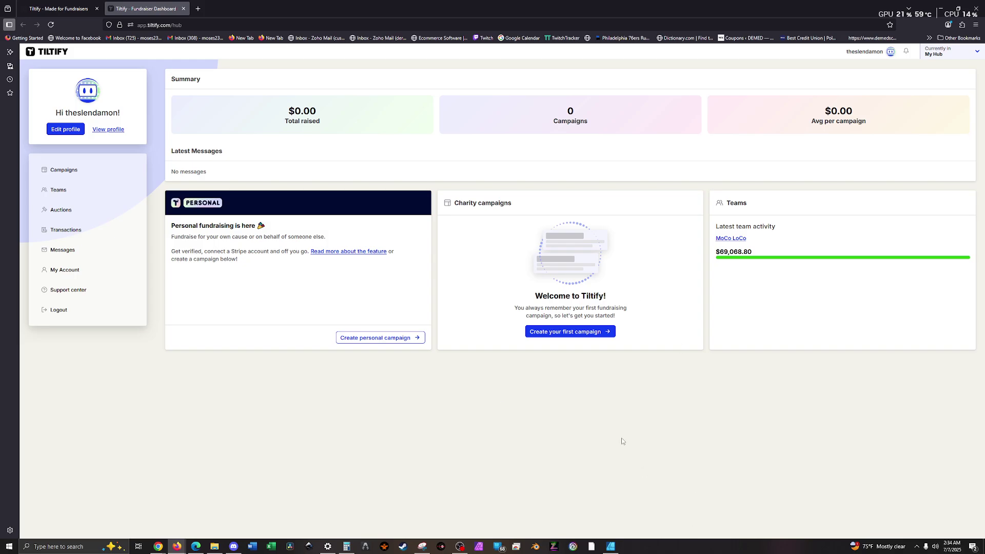
# Start the first charity campaign and choose St. Jude Children's Research Hospital as its charity
pyautogui.click(570, 332)
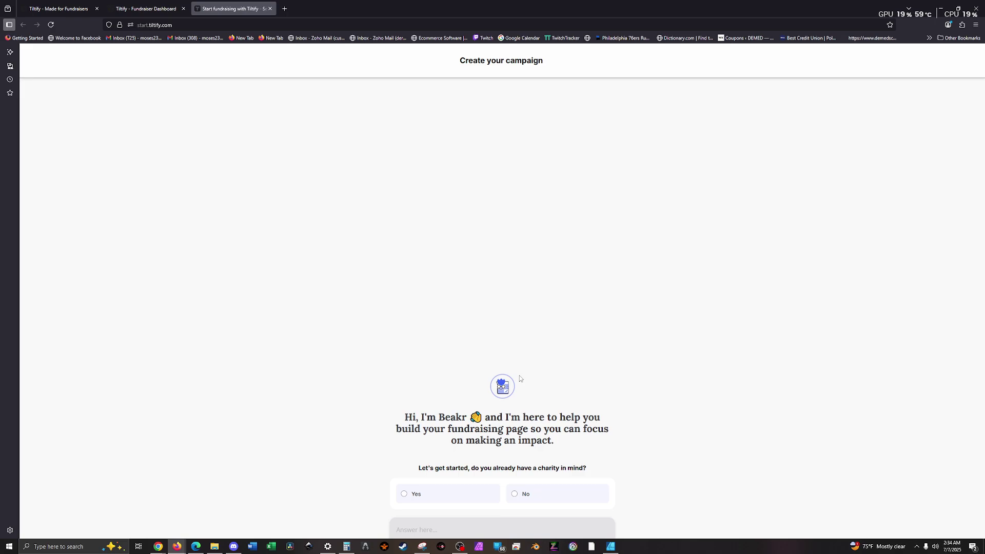
pyautogui.click(420, 495)
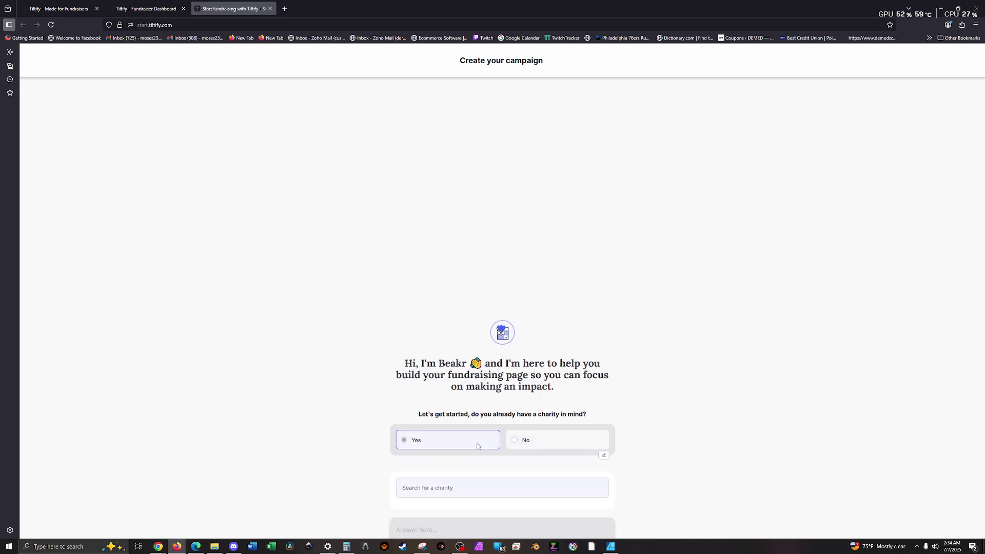
pyautogui.click(485, 482)
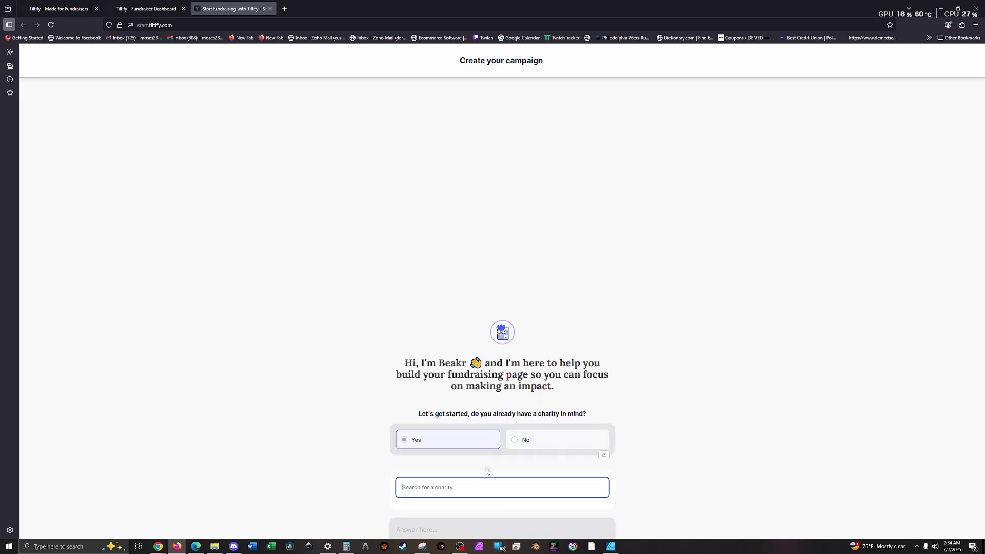
pyautogui.write('St jude')
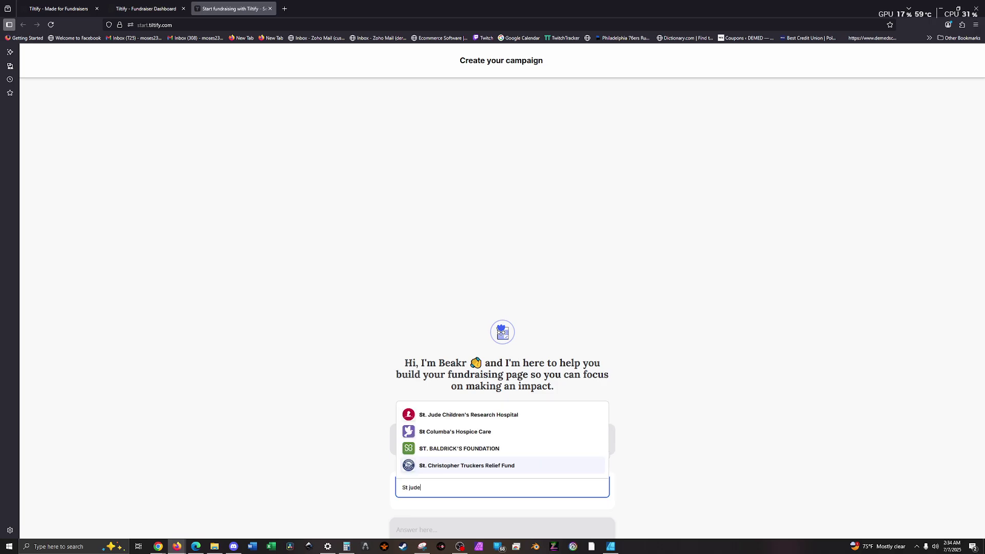
pyautogui.click(490, 416)
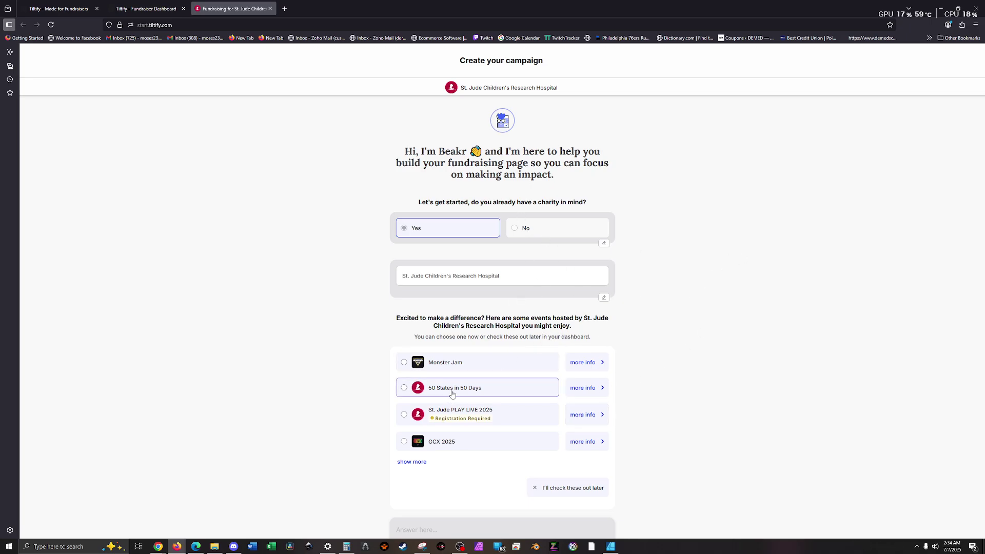
# Choose the St. Jude PLAY LIVE 2025 event for the campaign and skip the motivation story
pyautogui.click(411, 462)
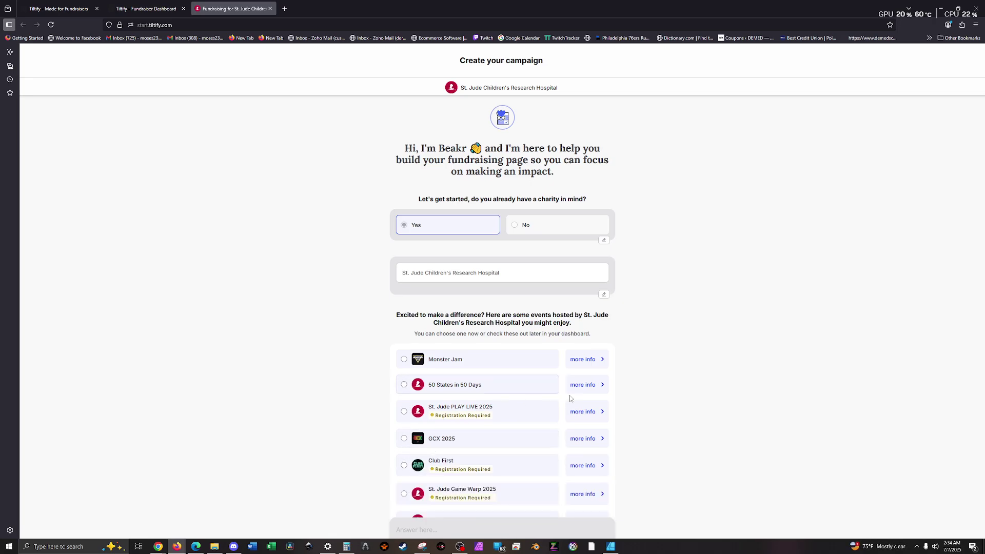
pyautogui.scroll(-2, 541, 369)
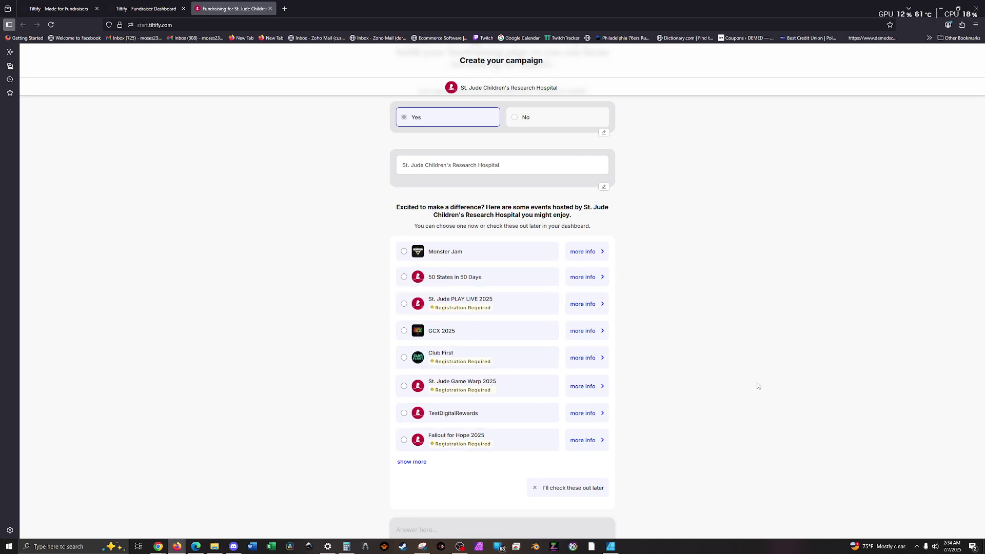
pyautogui.click(502, 306)
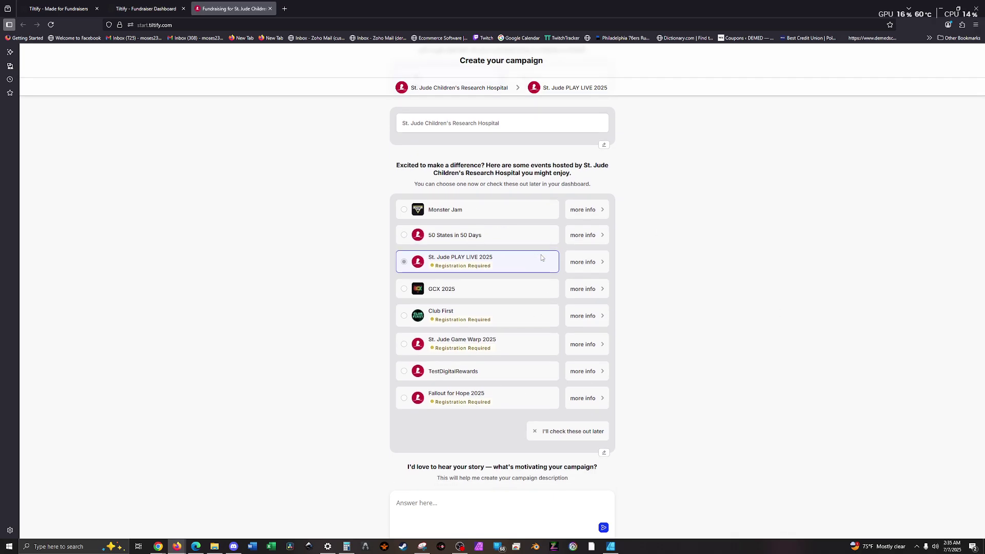
pyautogui.click(426, 502)
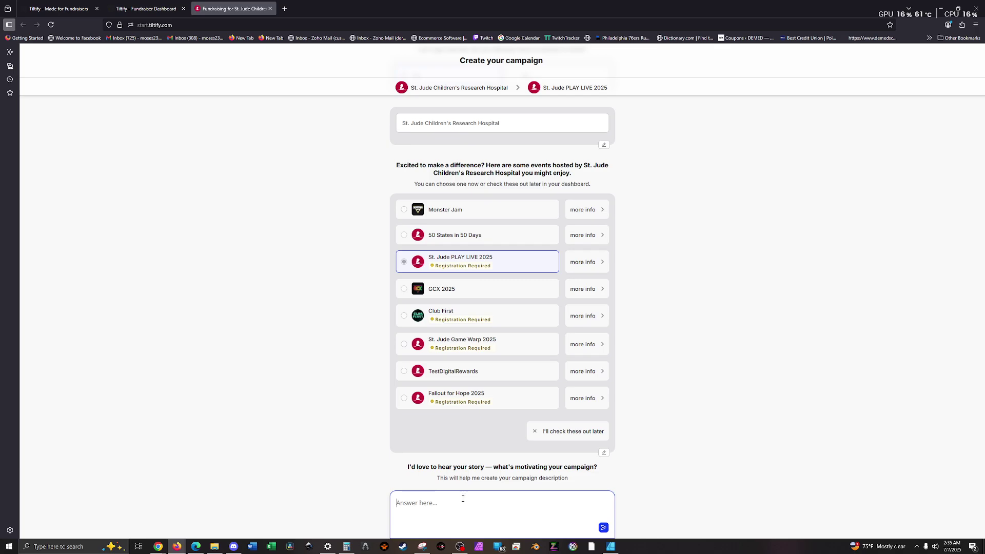
pyautogui.click(603, 527)
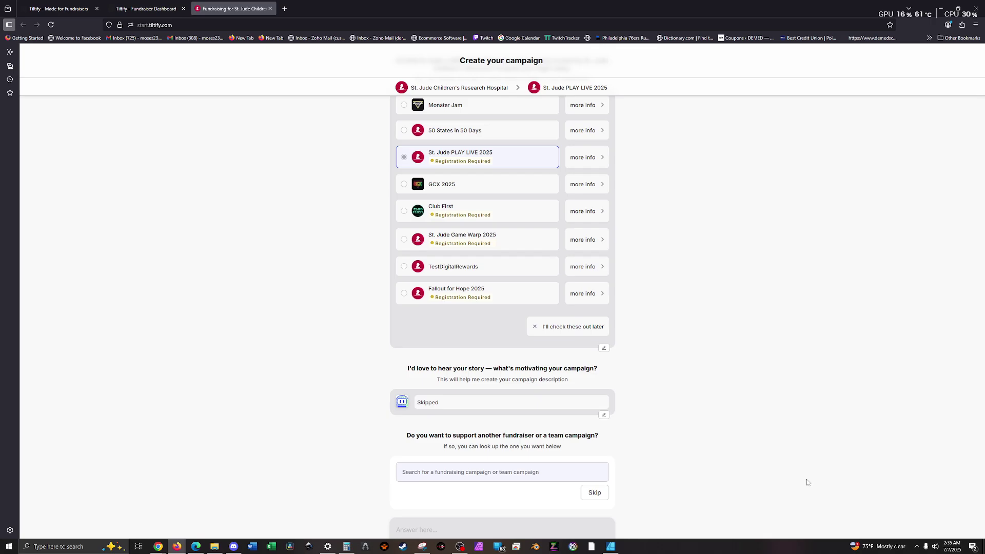
# Try to find the team campaign "Going moco loco" to support, and clear the search
pyautogui.click(528, 475)
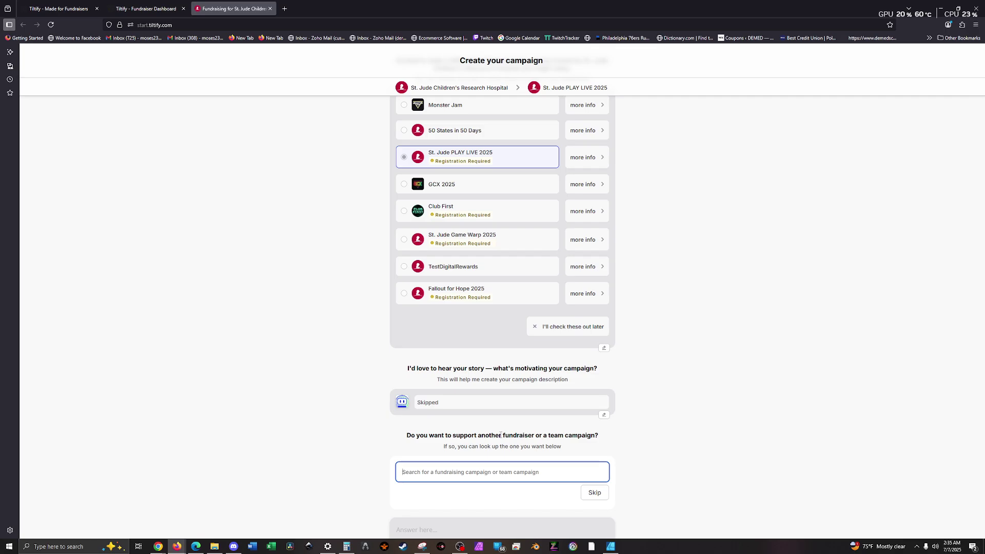
pyautogui.write('Going mo')
pyautogui.press('BackSpace')
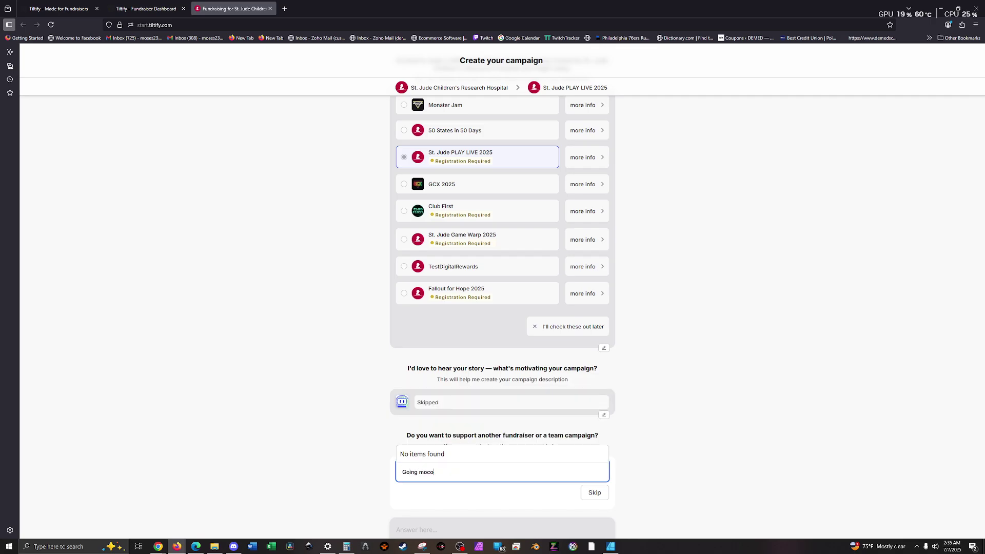
pyautogui.write('oco loco')
pyautogui.press('BackSpace')
pyautogui.press('BackSpace')
pyautogui.press('BackSpace')
pyautogui.press('BackSpace')
pyautogui.press('BackSpace')
pyautogui.press('BackSpace')
pyautogui.press('BackSpace')
pyautogui.press('BackSpace')
pyautogui.press('BackSpace')
pyautogui.press('BackSpace')
pyautogui.press('BackSpace')
pyautogui.press('BackSpace')
pyautogui.press('BackSpace')
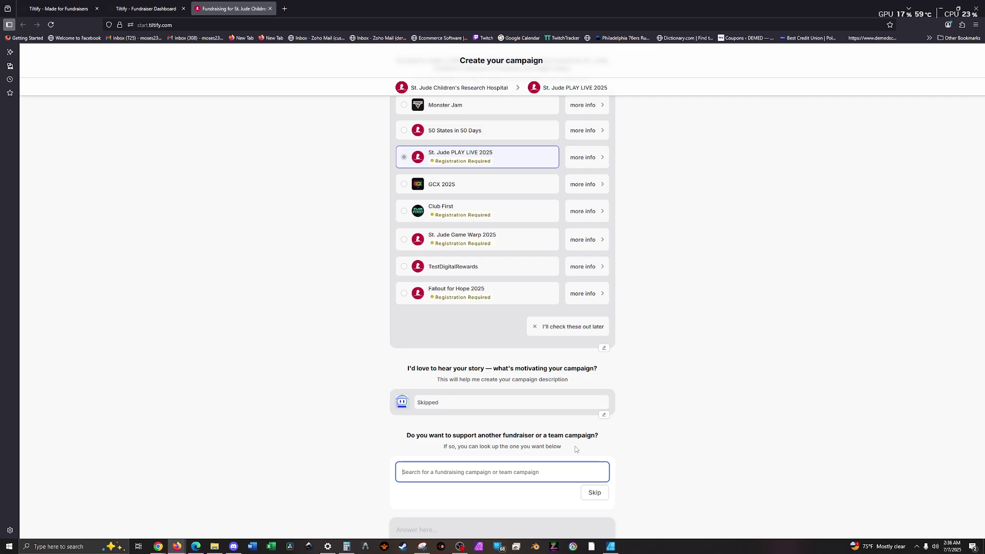
# Skip supporting another campaign and choose Quick start for building the fundraising page
pyautogui.click(595, 494)
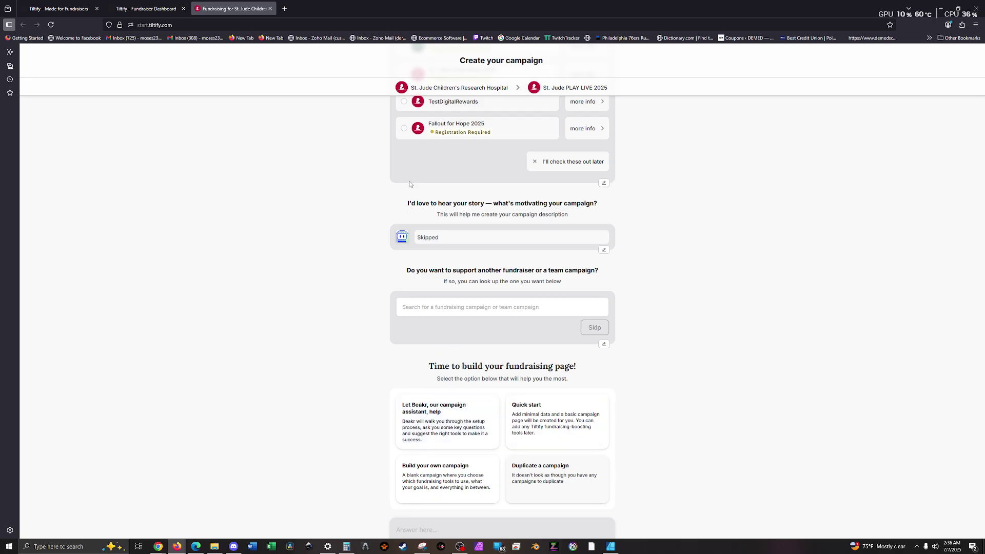
pyautogui.scroll(2, 380, 279)
pyautogui.scroll(-2, 380, 278)
pyautogui.click(564, 430)
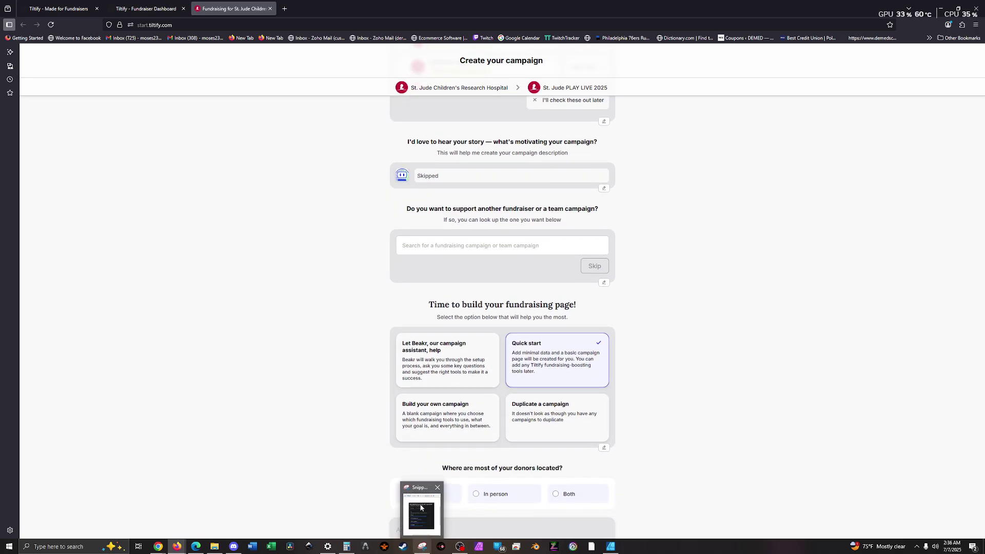
# Answer Both for donor location and likely donors, Live Streaming for connecting with them, and No to support from other fundraisers
pyautogui.click(605, 502)
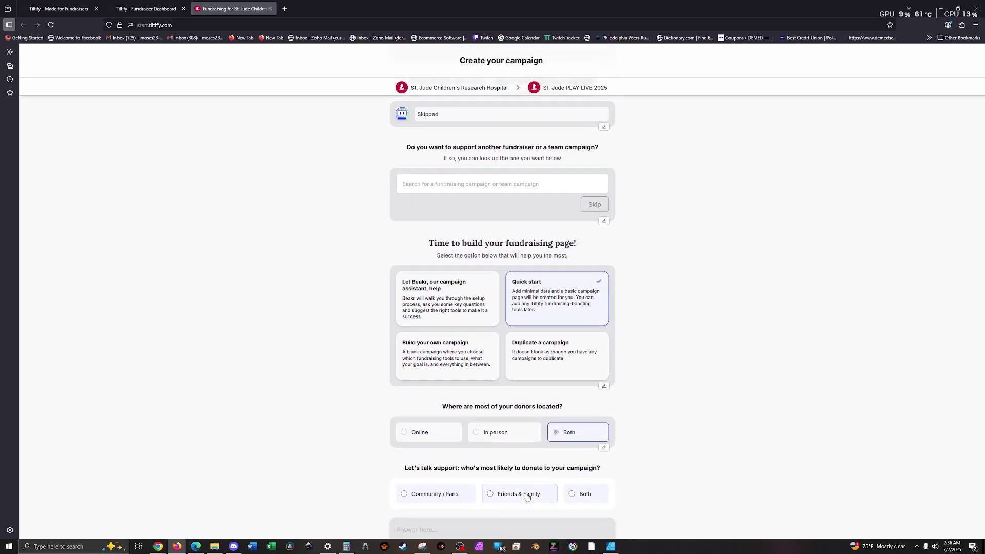
pyautogui.click(585, 494)
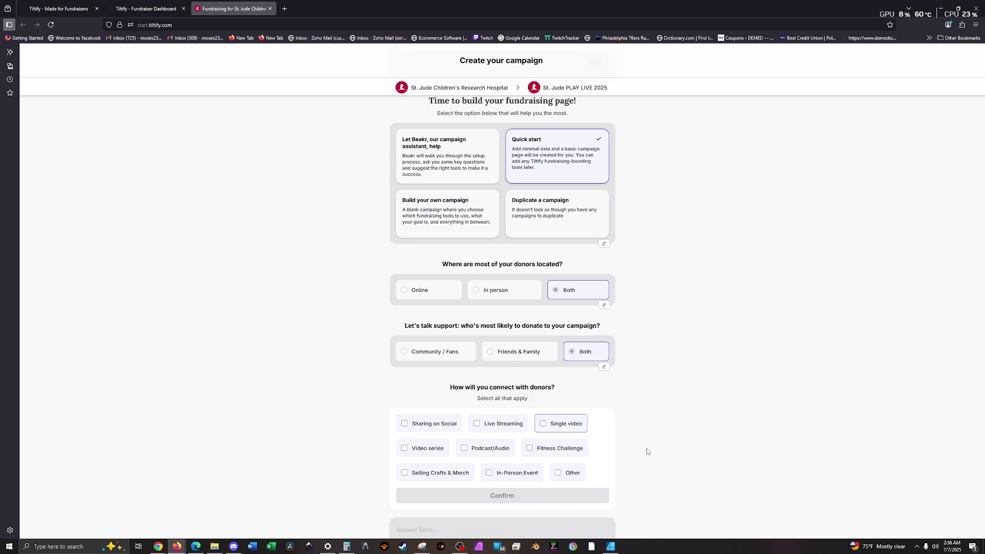
pyautogui.click(504, 430)
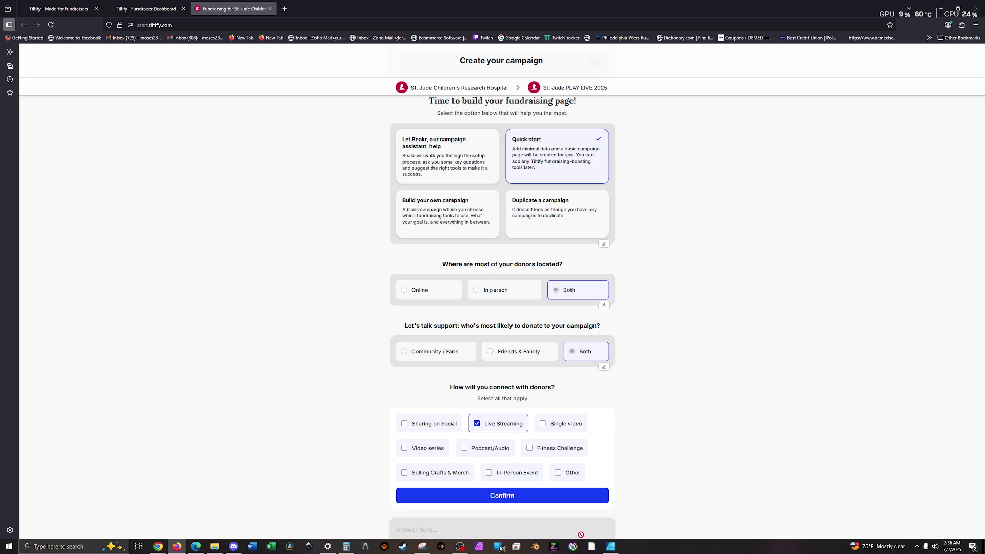
pyautogui.click(529, 496)
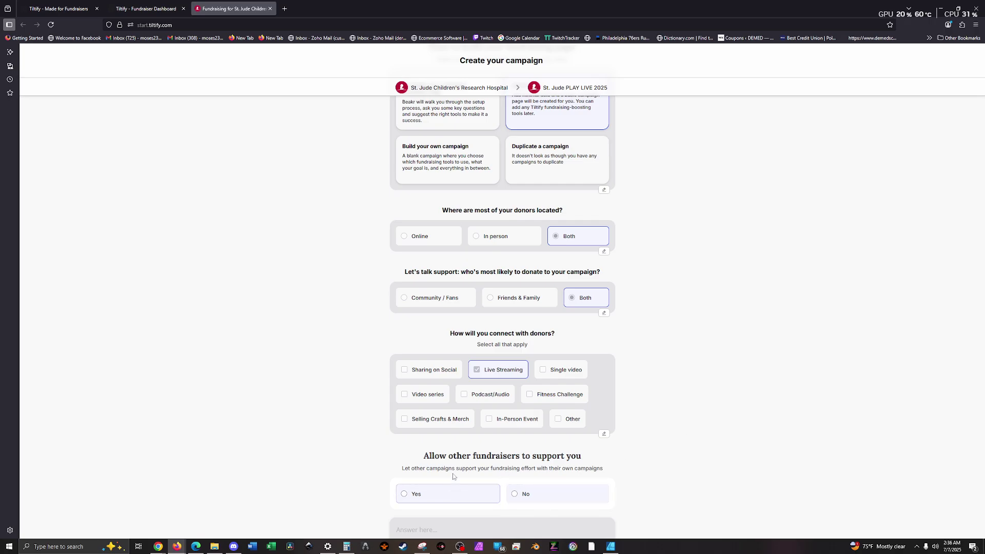
pyautogui.click(522, 497)
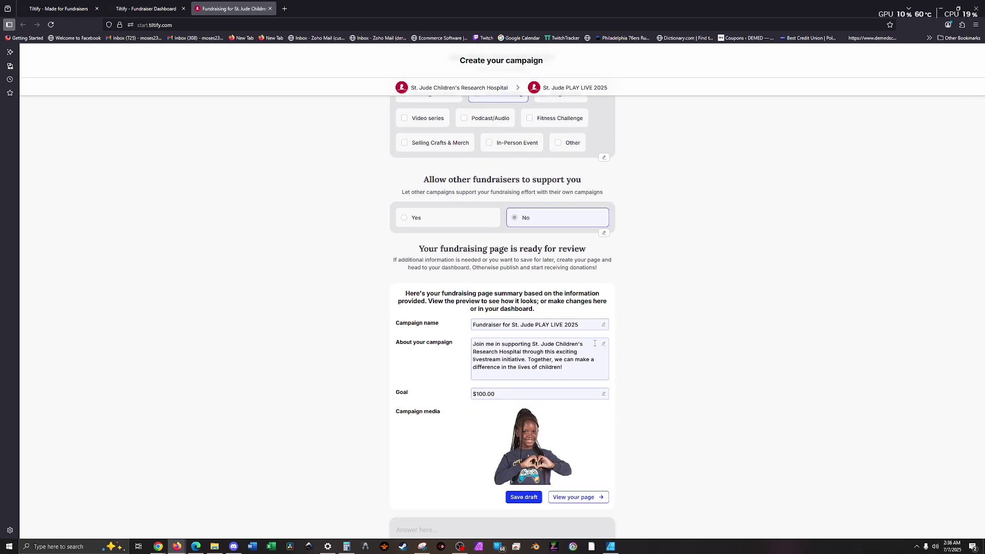
# Name the campaign "This is a demo" and save it as a draft
pyautogui.doubleClick(574, 329)
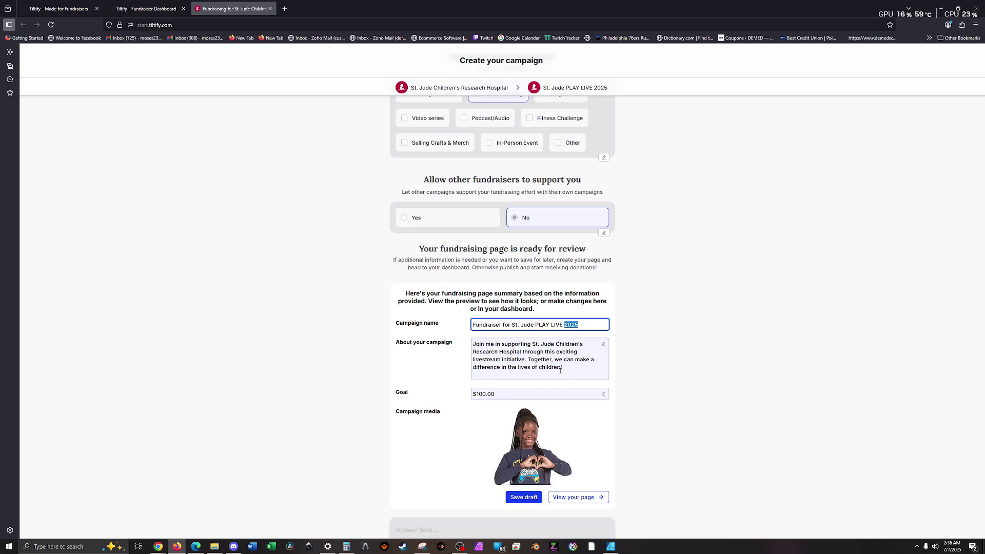
pyautogui.tripleClick(531, 321)
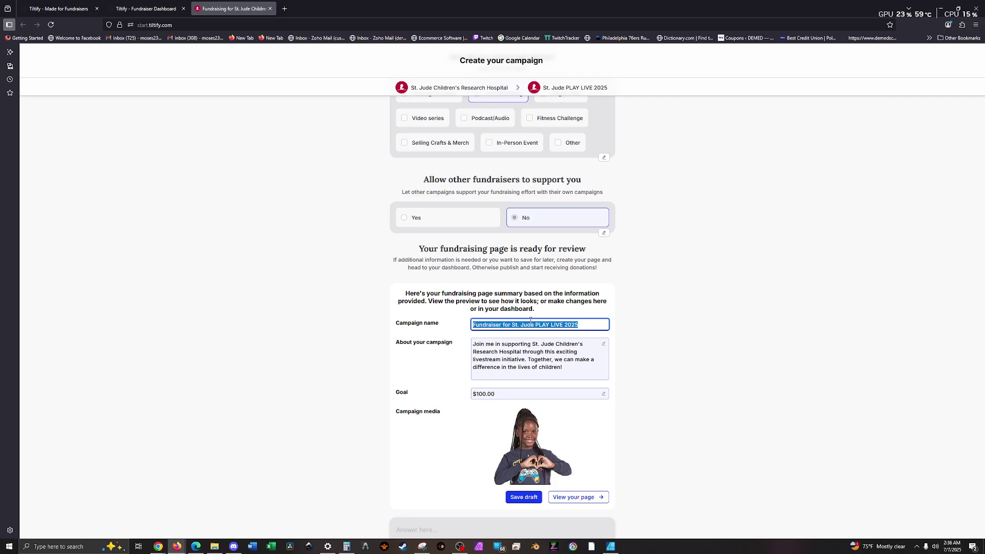
pyautogui.write('This i')
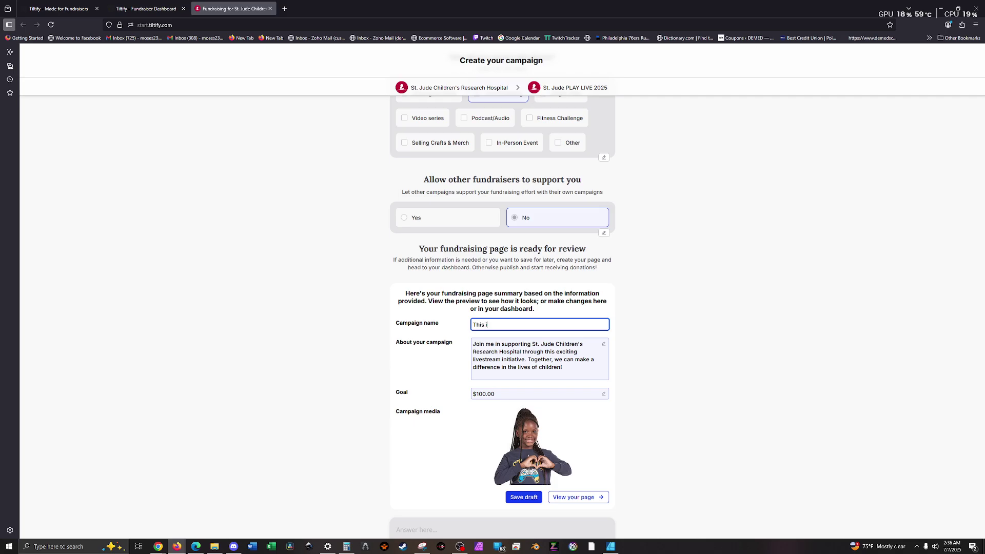
pyautogui.write('s a demo')
pyautogui.click(550, 357)
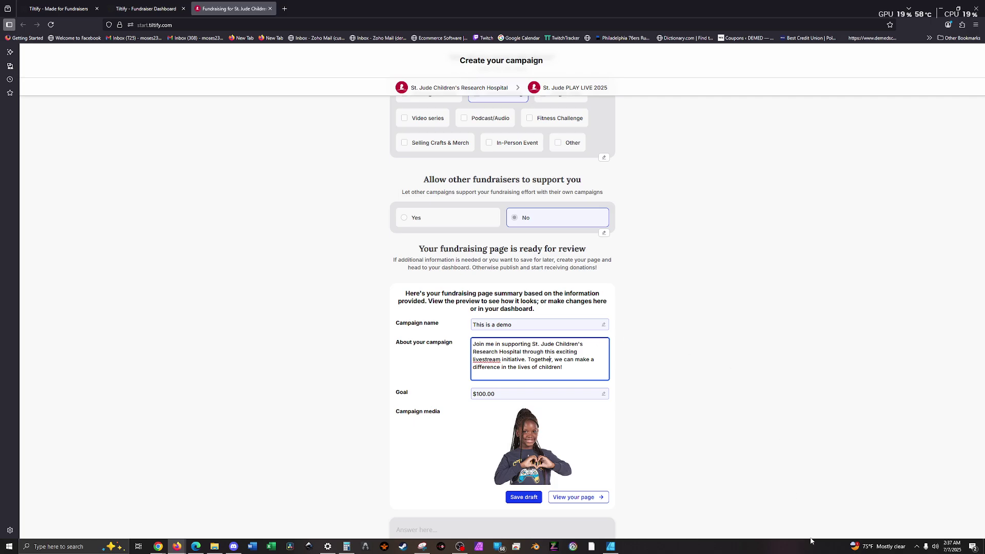
pyautogui.click(531, 497)
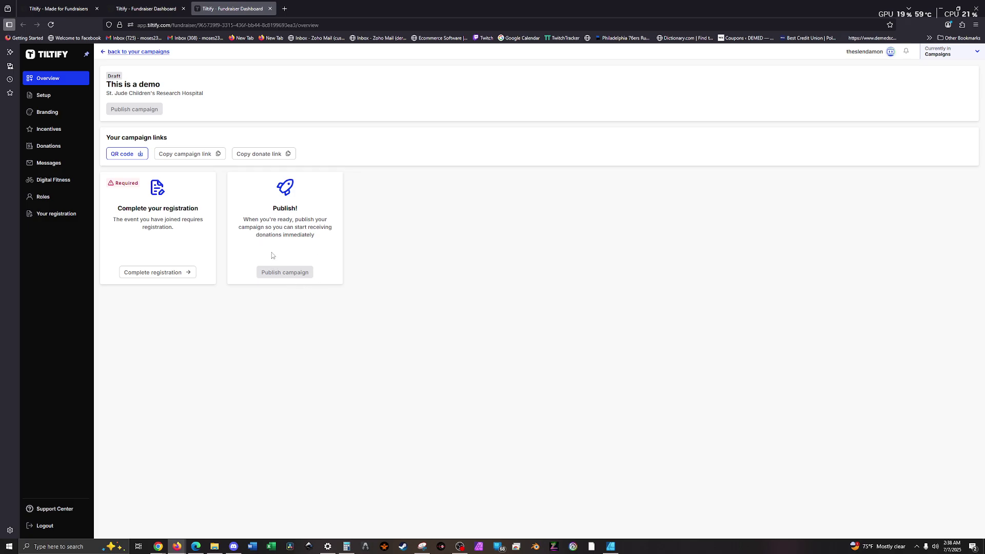
# Try to publish the draft campaign from its overview
pyautogui.doubleClick(287, 281)
pyautogui.click(286, 281)
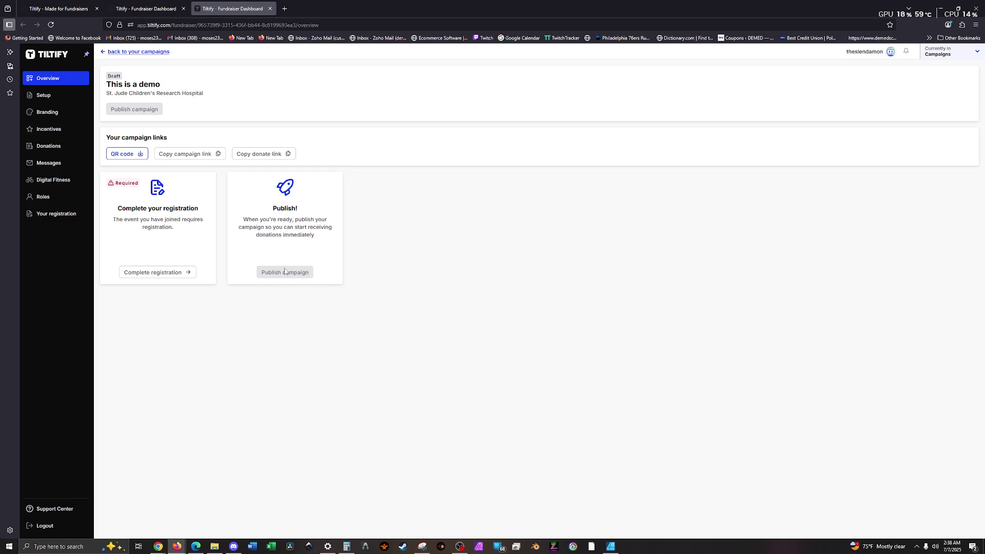
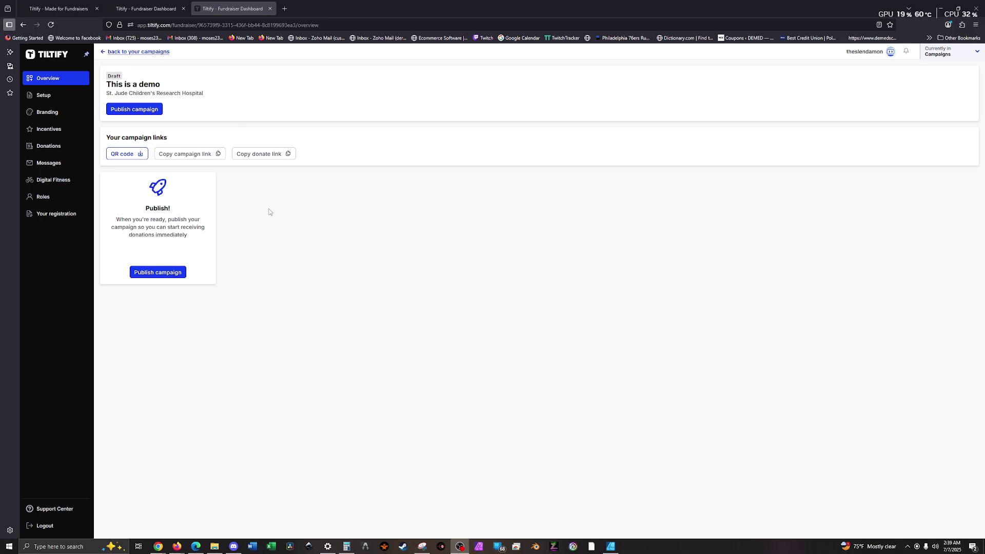
# View the campaign's Setup page and return to its Overview
pyautogui.click(83, 97)
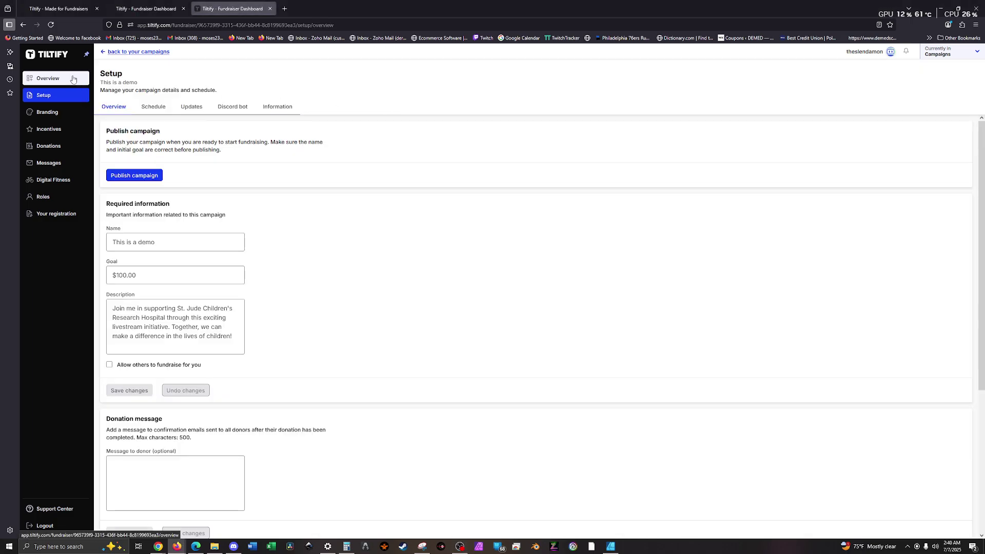
pyautogui.click(73, 79)
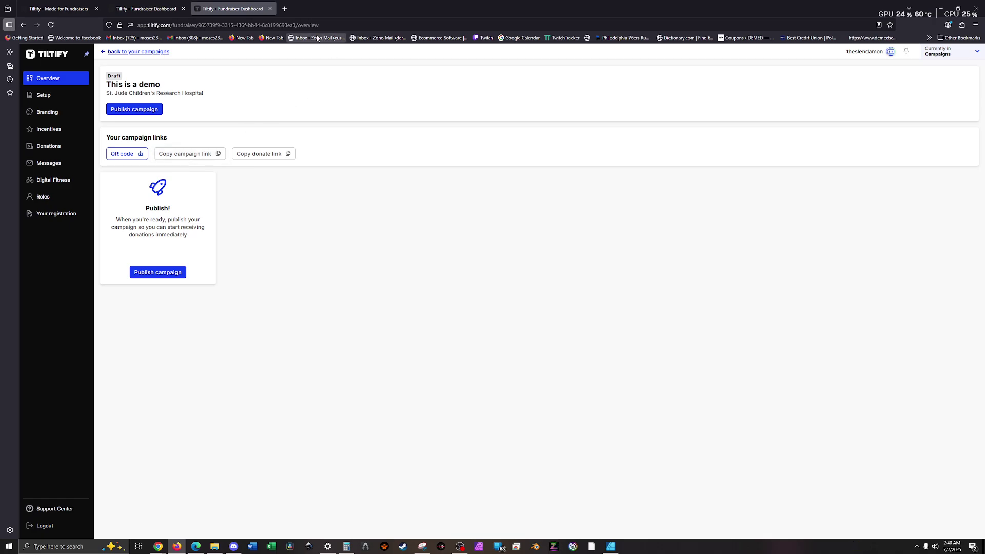
# Search the web for "going moco loco for st jude" and open the Going MoCo LoCo for St. Jude 2025 page
pyautogui.click(285, 9)
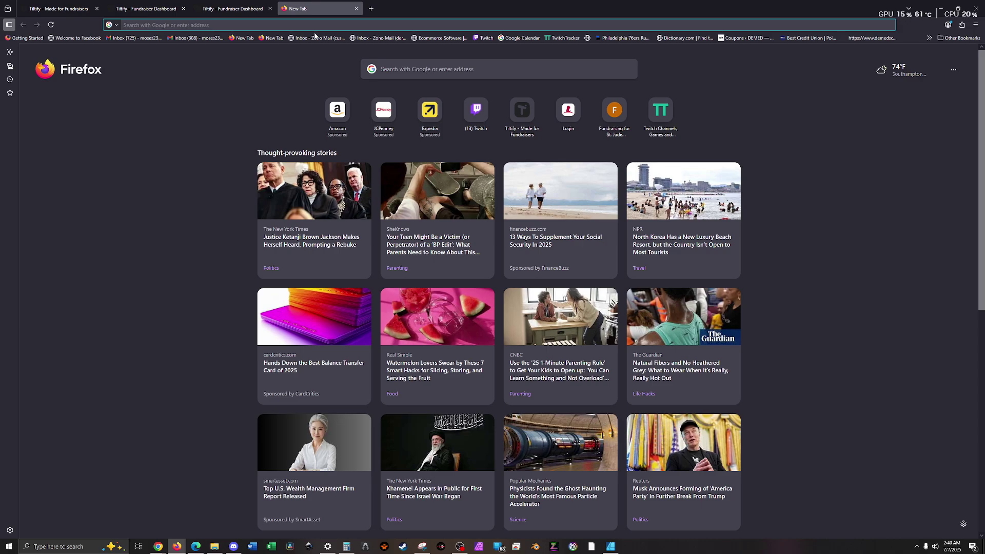
pyautogui.write('going moco loco for ')
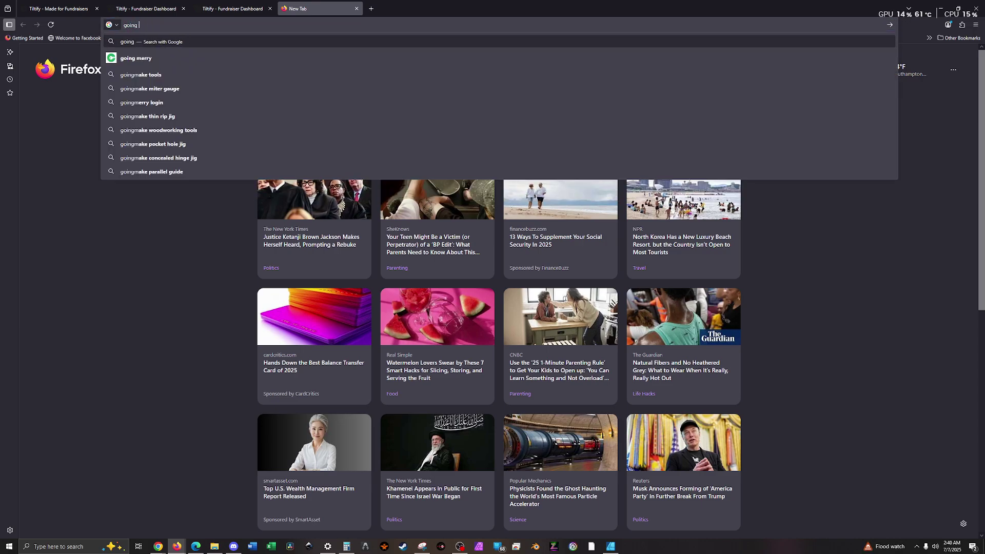
pyautogui.write('st jude')
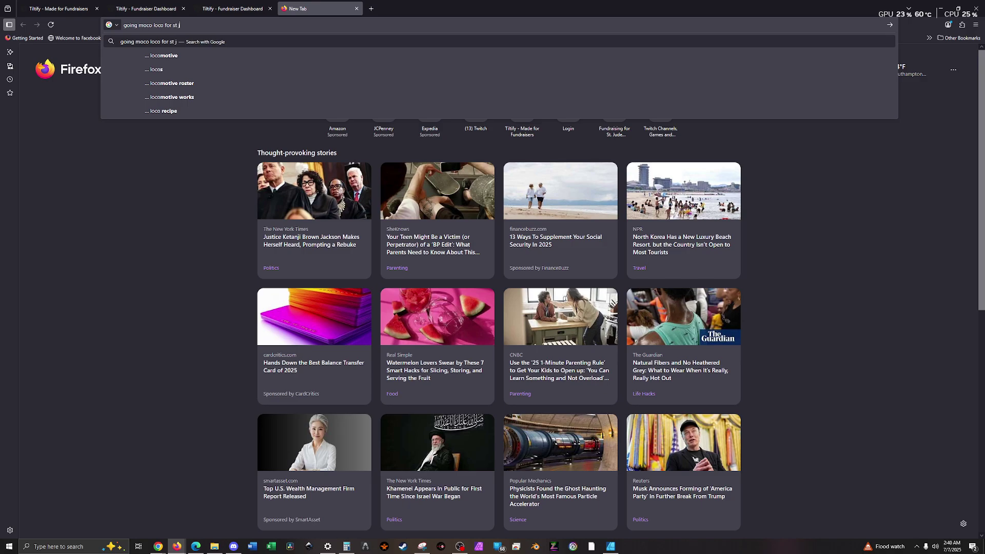
pyautogui.press('Return')
pyautogui.click(194, 133)
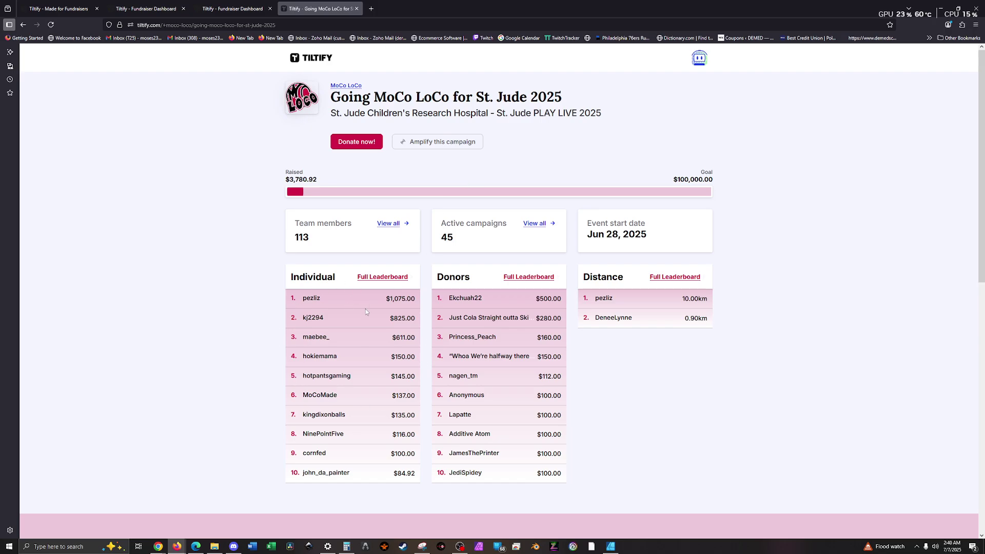
# Open the top-ranked individual fundraiser's St. Jude campaign and review its rewards, milestones, live donations and top donors
pyautogui.click(312, 298)
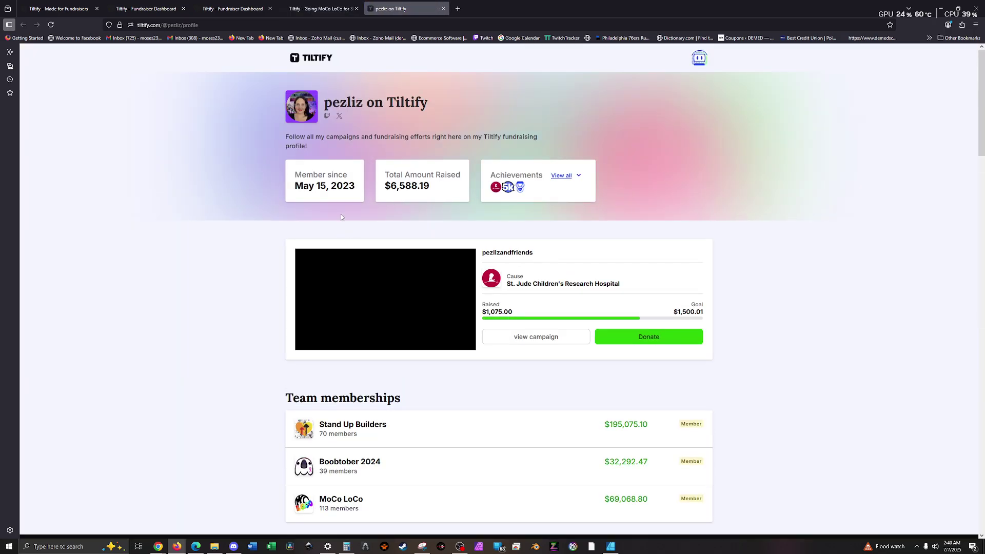
pyautogui.click(562, 334)
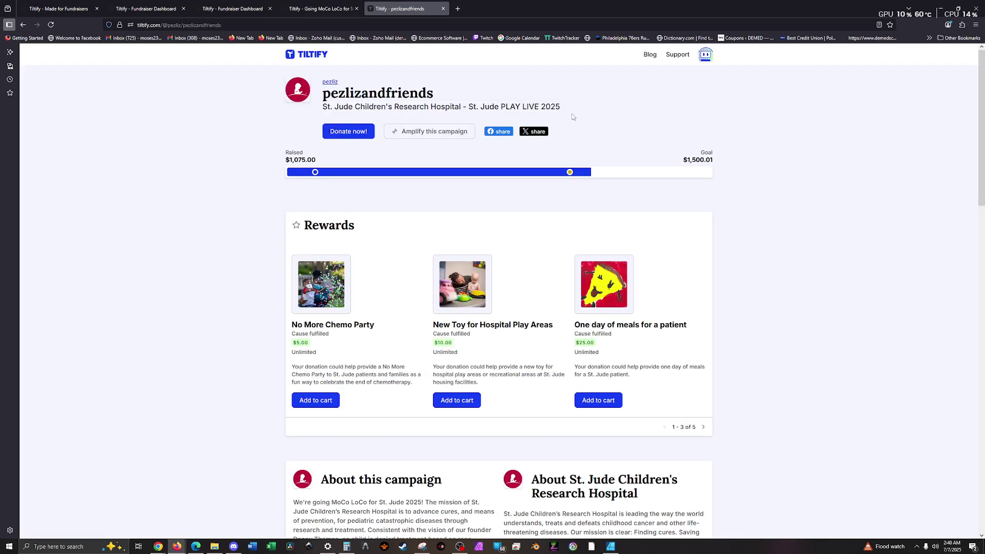
pyautogui.scroll(-4, 311, 205)
pyautogui.scroll(-7, 617, 190)
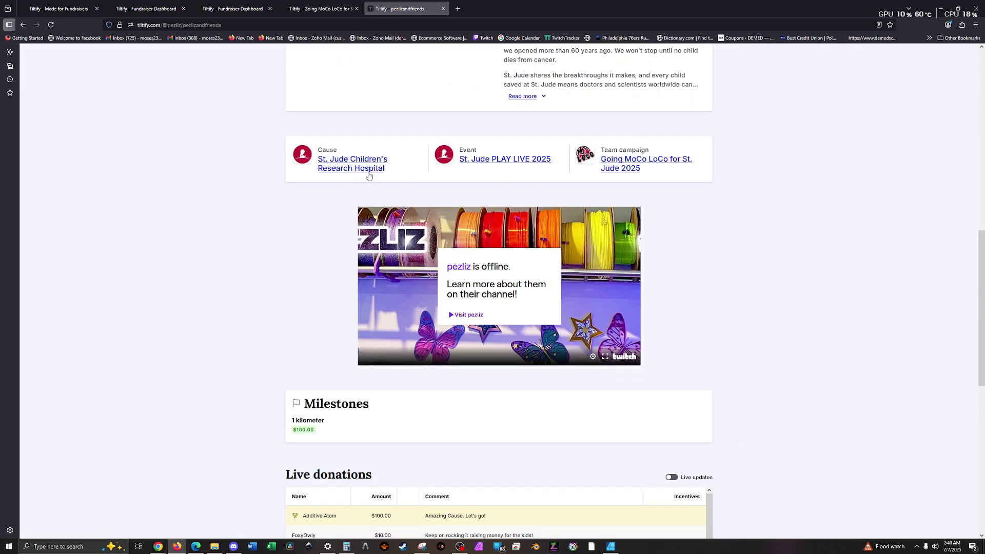
pyautogui.scroll(-5, 446, 139)
pyautogui.scroll(-4, 446, 139)
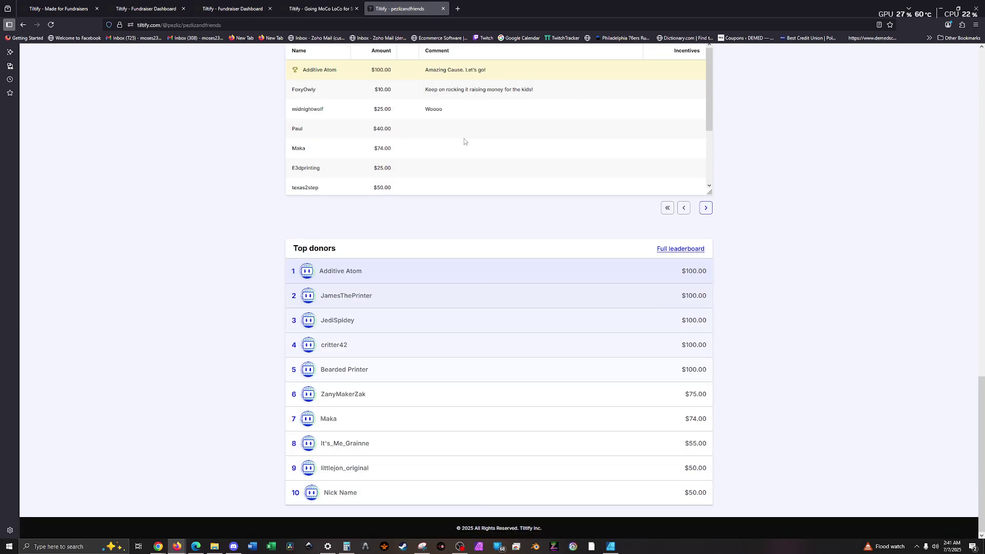
pyautogui.scroll(18, 459, 138)
pyautogui.scroll(2, 606, 184)
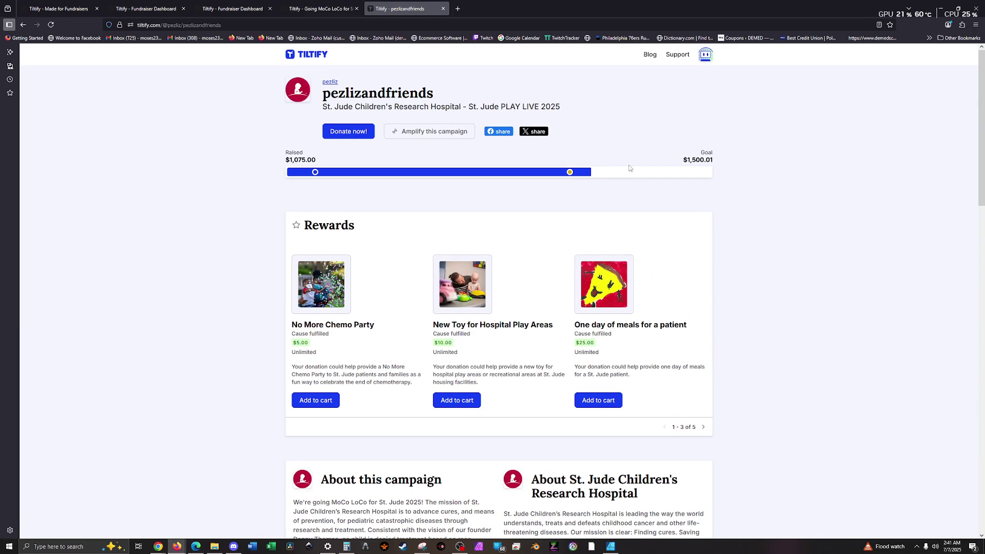
# View the donation page of this fundraiser's campaign, then return to the demo campaign's dashboard
pyautogui.click(353, 137)
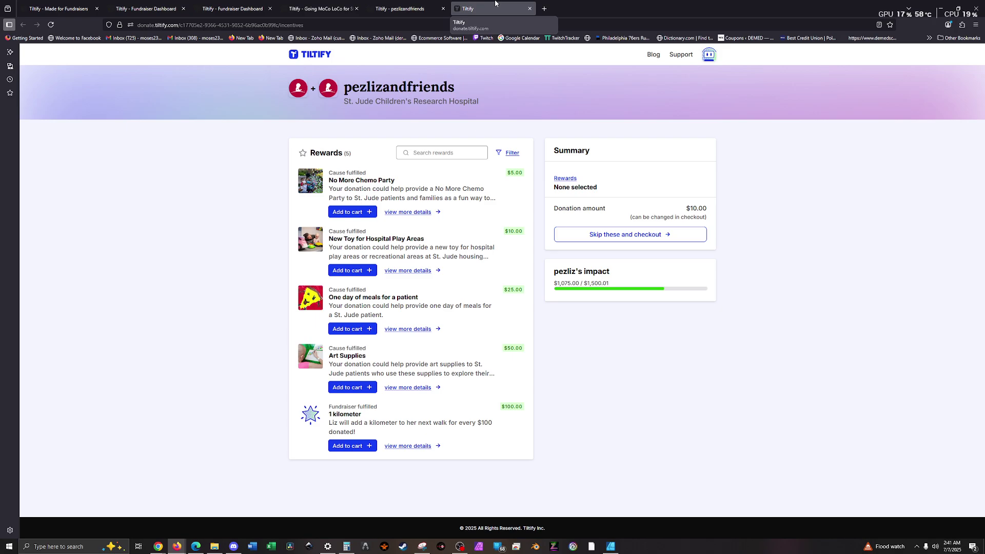
pyautogui.click(318, 9)
pyautogui.click(232, 8)
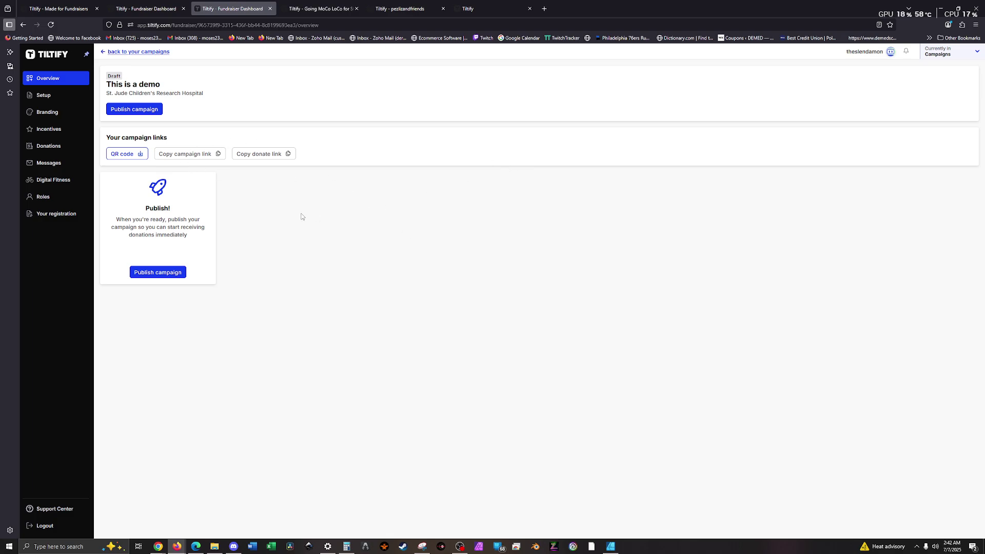
# Go to publish the demo campaign and review its required information, donation message, permalink and deletion settings
pyautogui.click(139, 108)
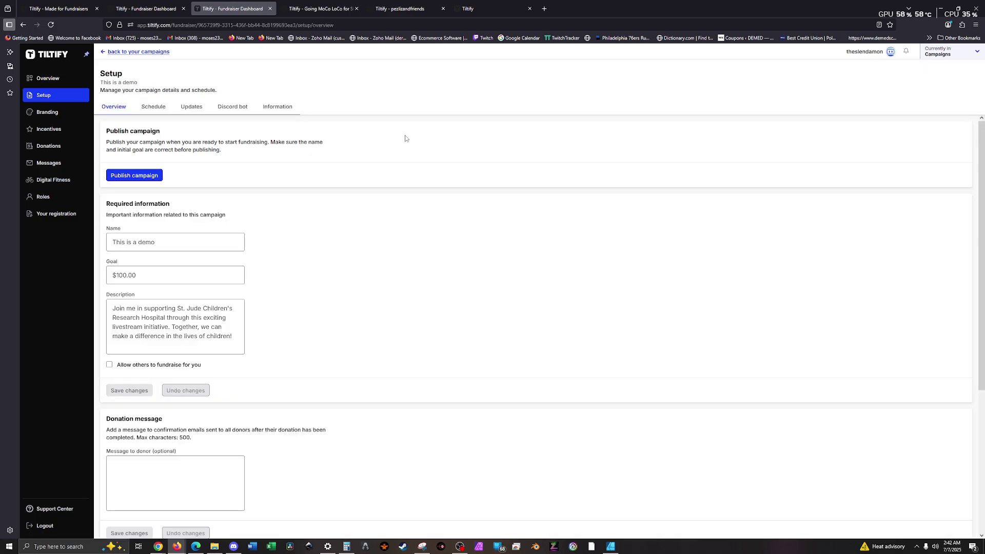
pyautogui.click(151, 275)
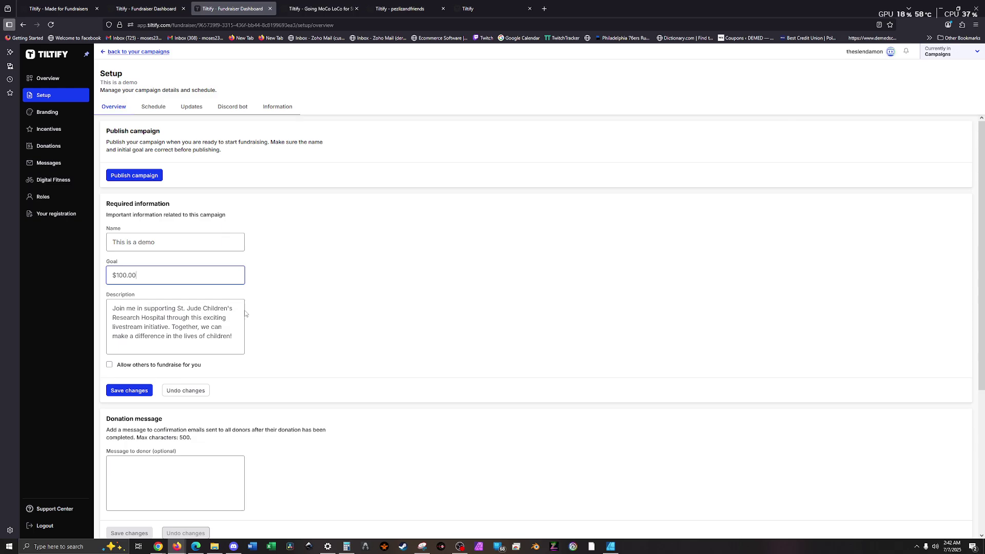
pyautogui.scroll(-1, 394, 374)
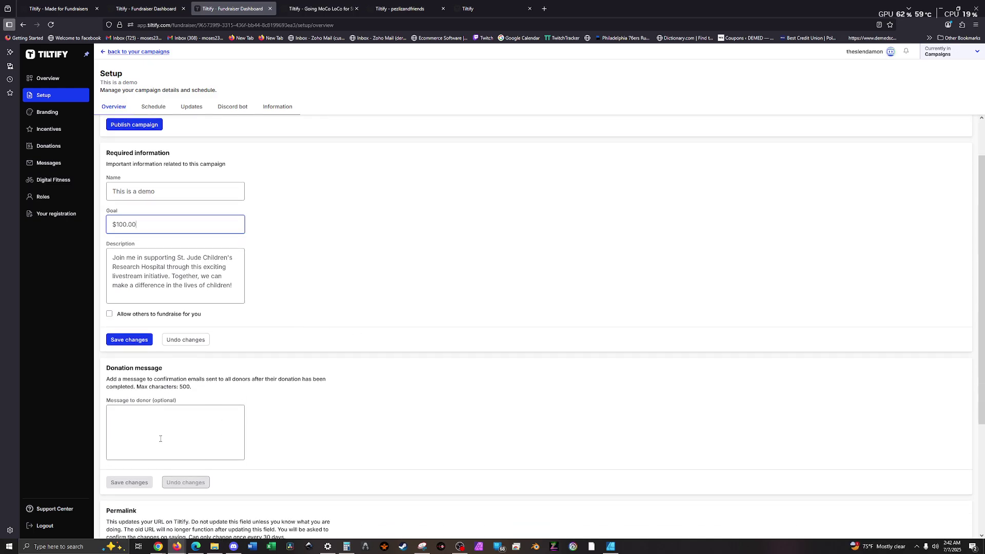
pyautogui.click(190, 416)
pyautogui.scroll(-2, 191, 416)
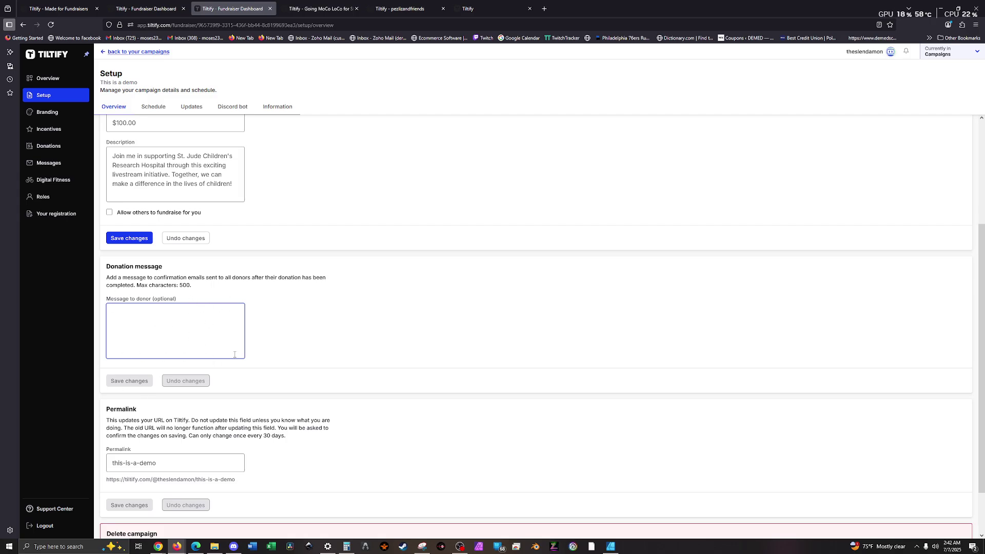
pyautogui.scroll(-1, 207, 330)
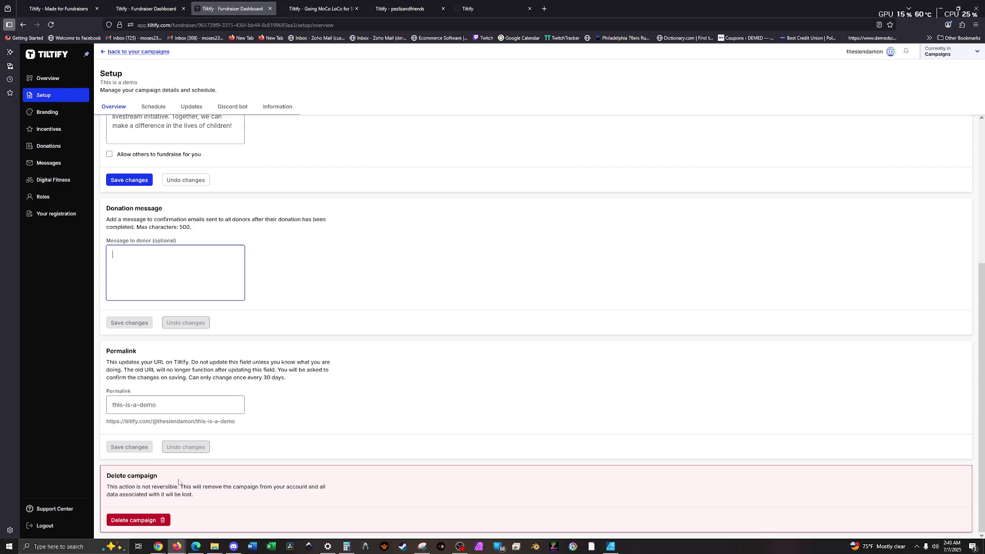
pyautogui.scroll(4, 281, 195)
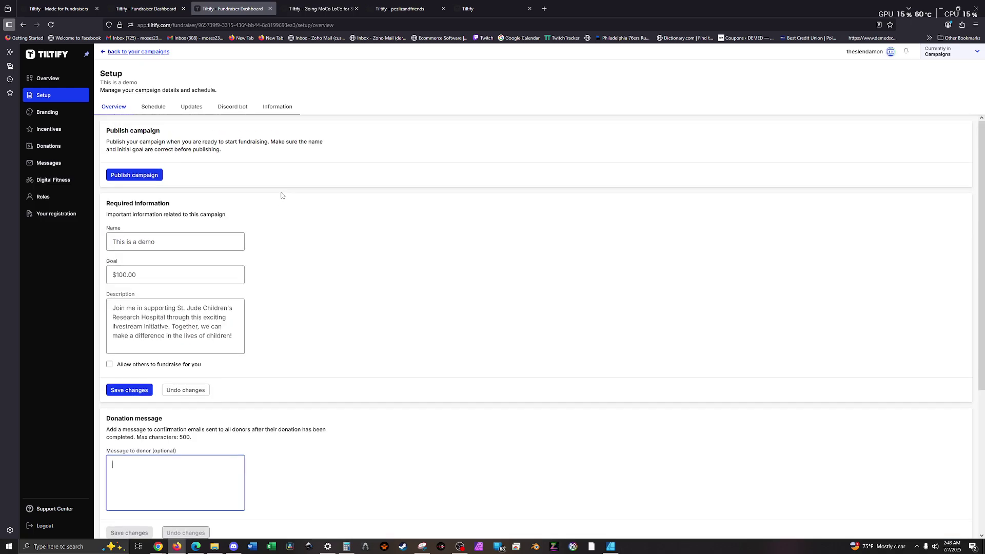
# Leave the setup overview without saving and open a blank schedule item form for the campaign
pyautogui.click(153, 106)
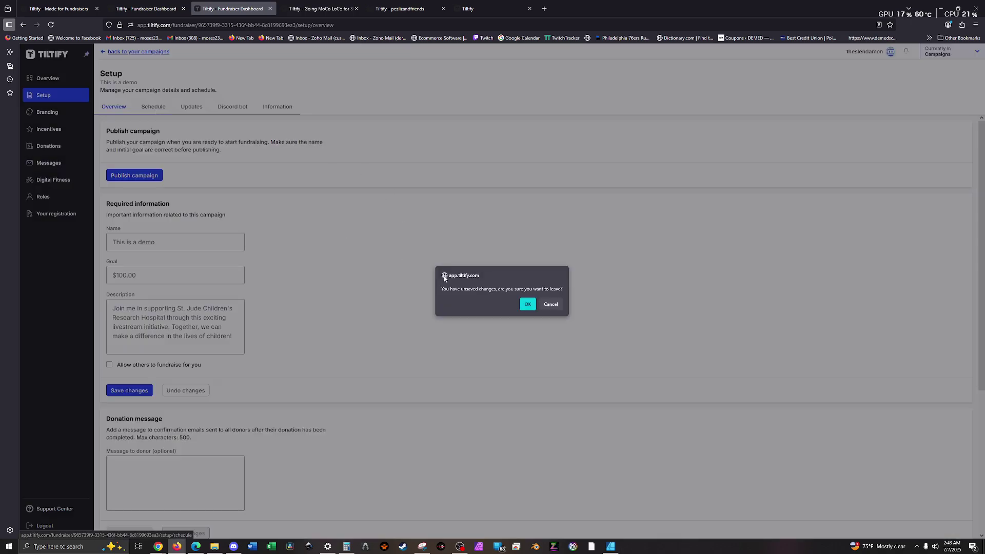
pyautogui.click(528, 305)
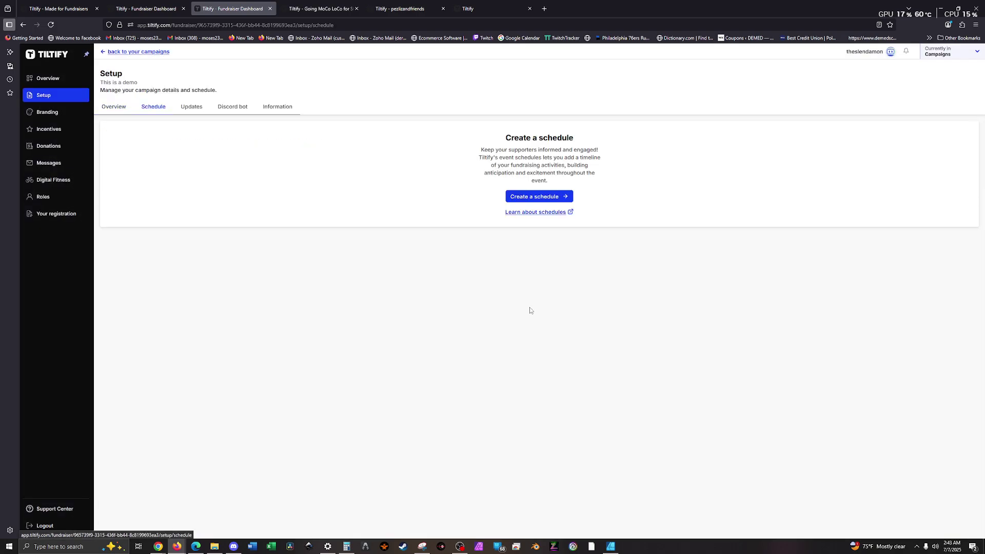
pyautogui.click(535, 197)
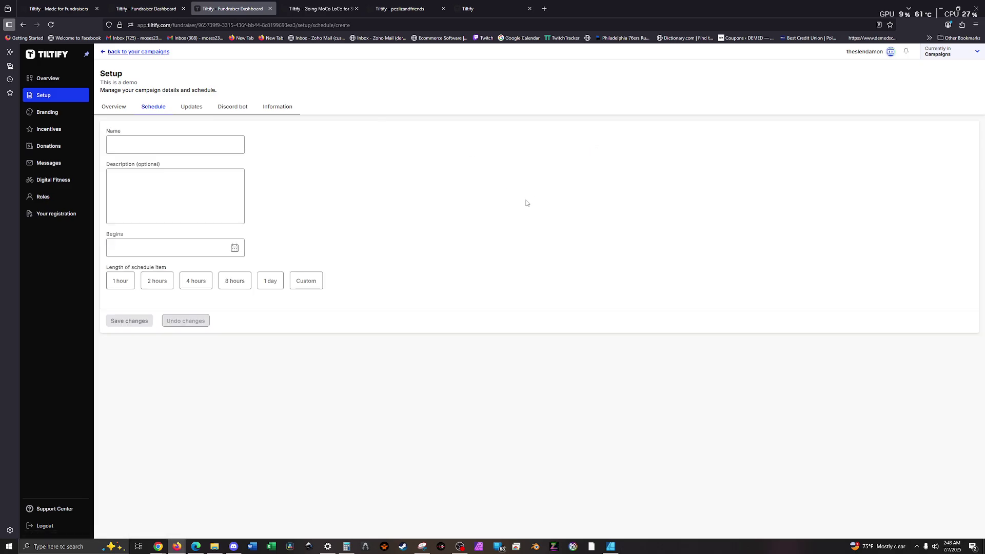
pyautogui.press('Tab')
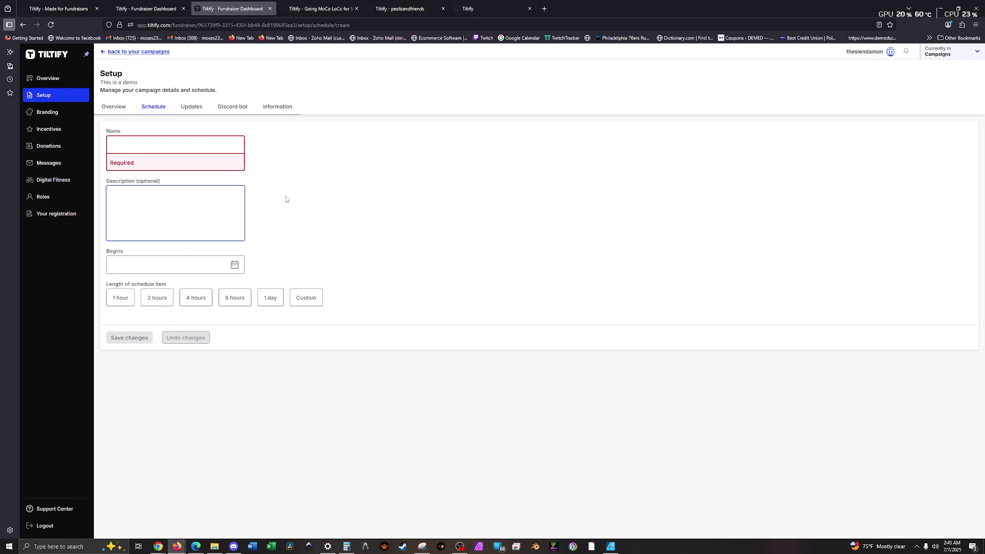
# Review the campaign's Updates, Discord bot and Information setup pages, including the team campaigns available to support
pyautogui.click(202, 111)
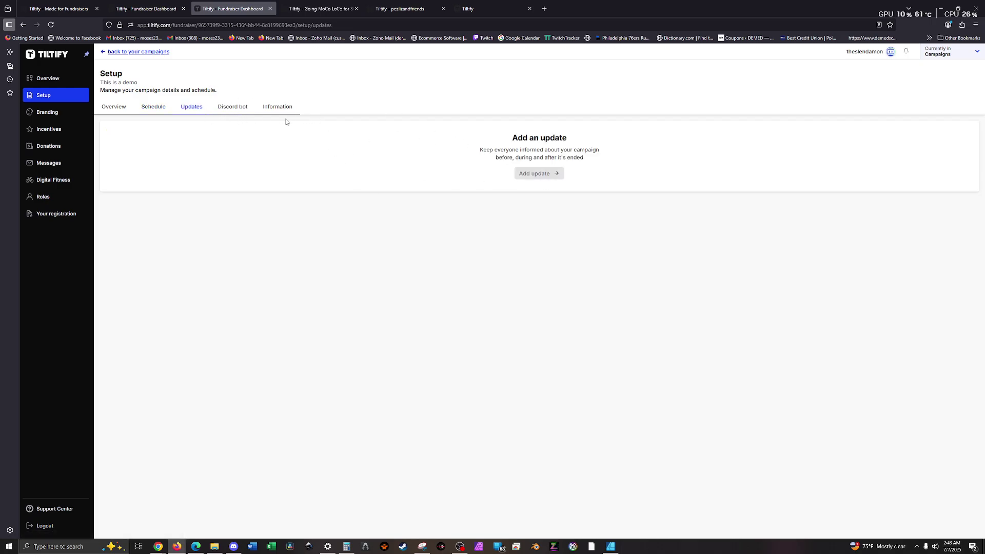
pyautogui.click(249, 107)
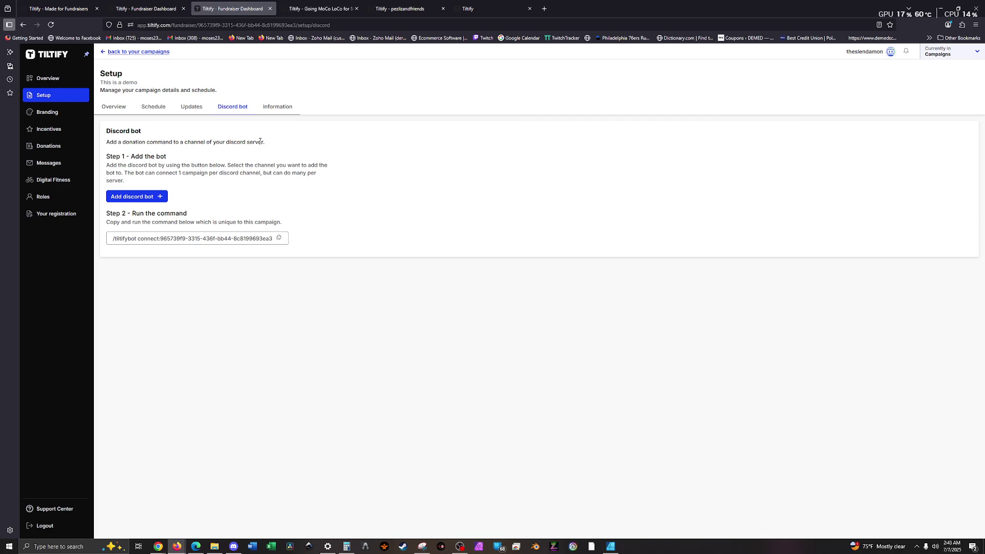
pyautogui.click(272, 107)
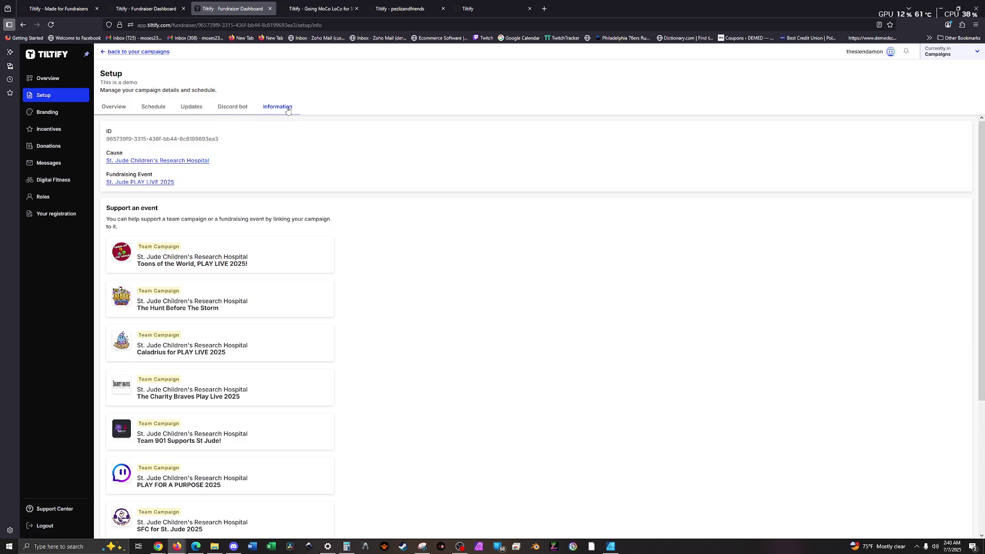
pyautogui.scroll(-4, 333, 187)
pyautogui.scroll(4, 338, 196)
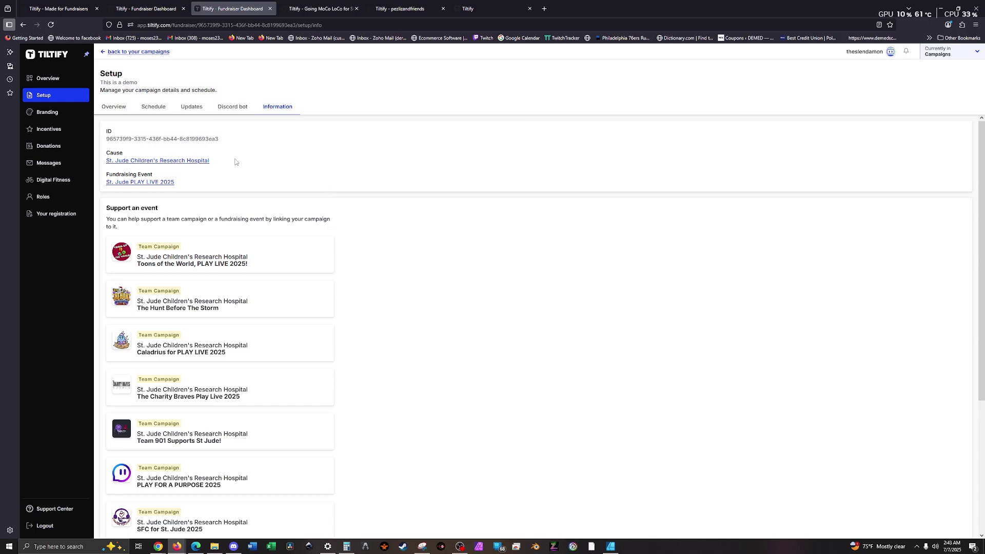
# Open the campaign's Branding design page and look over the mock page preview
pyautogui.click(72, 118)
pyautogui.scroll(-4, 406, 162)
pyautogui.scroll(4, 406, 162)
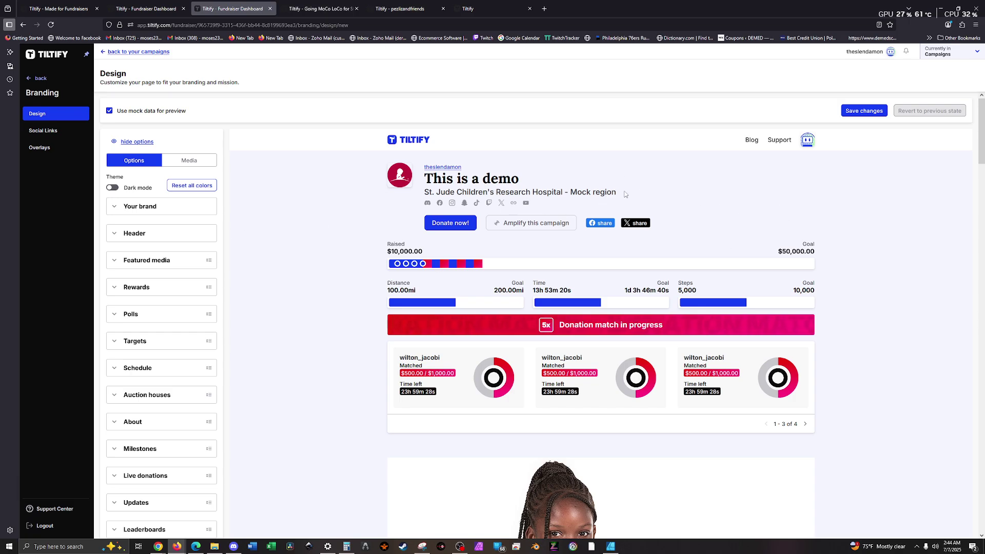
# Change the campaign brand's primary color to a dark, muted purple-navy
pyautogui.click(174, 207)
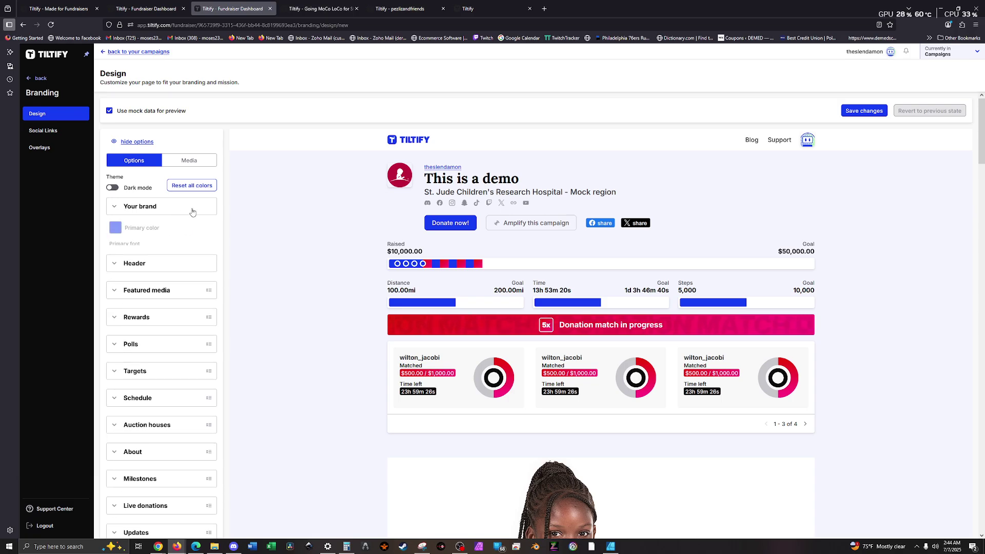
pyautogui.click(115, 227)
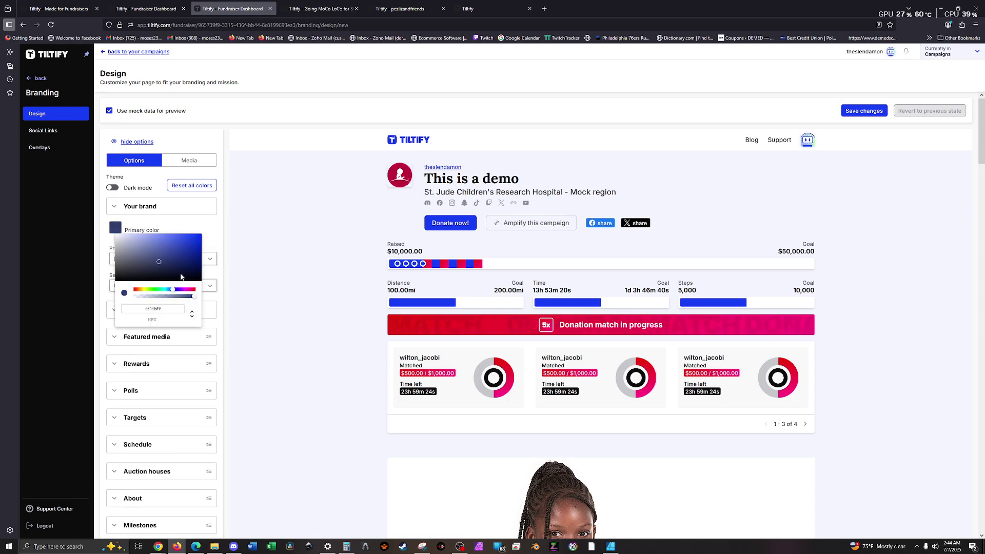
pyautogui.moveTo(177, 270); pyautogui.dragTo(178, 241)
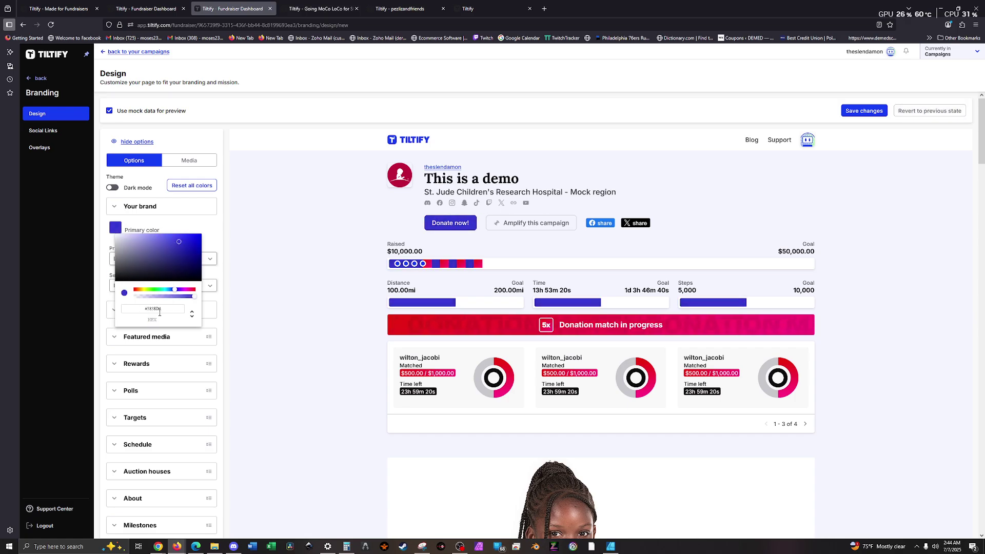
pyautogui.moveTo(161, 255)
pyautogui.mouseDown()
pyautogui.moveTo(174, 277)
pyautogui.moveTo(165, 261)
pyautogui.mouseUp()
pyautogui.moveTo(156, 290)
pyautogui.mouseDown()
pyautogui.moveTo(165, 290)
pyautogui.moveTo(153, 245)
pyautogui.moveTo(133, 252)
pyautogui.moveTo(175, 290)
pyautogui.mouseUp()
pyautogui.moveTo(123, 261); pyautogui.dragTo(145, 264)
pyautogui.click(219, 260)
# Set the brand's primary font to Alfa Slab One and its secondary font to Anton
pyautogui.click(153, 254)
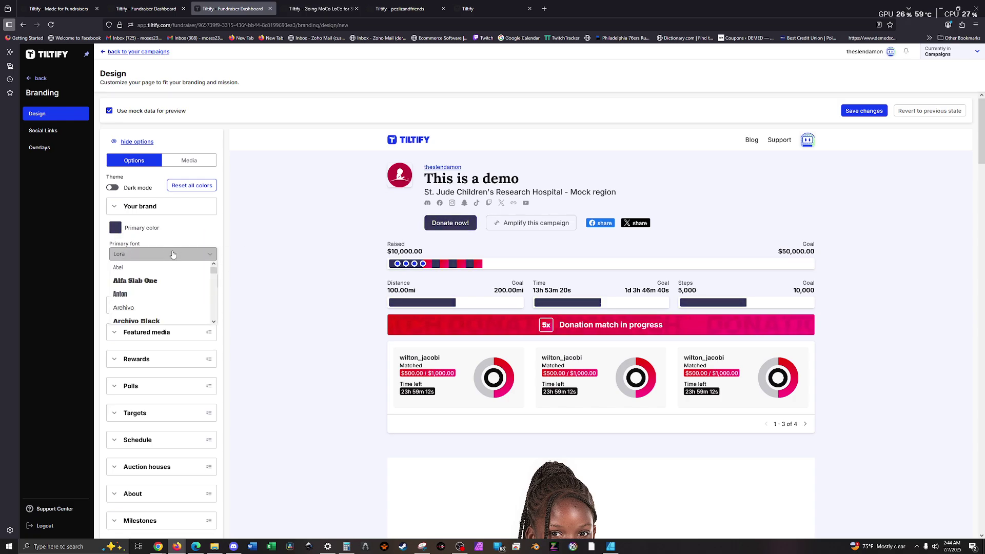
pyautogui.click(144, 285)
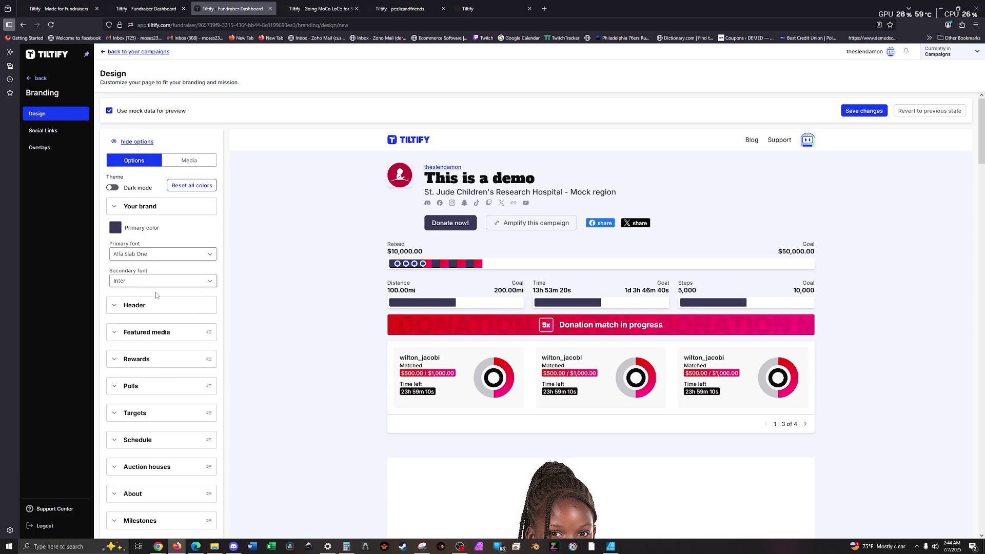
pyautogui.click(147, 283)
pyautogui.click(134, 323)
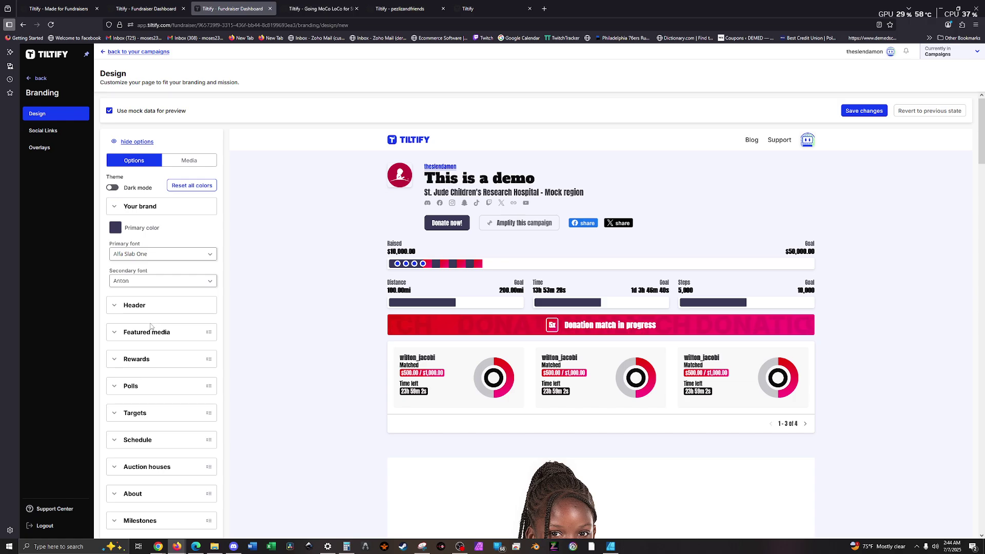
# Turn off the display of the amount raised in the campaign page's header options
pyautogui.click(139, 306)
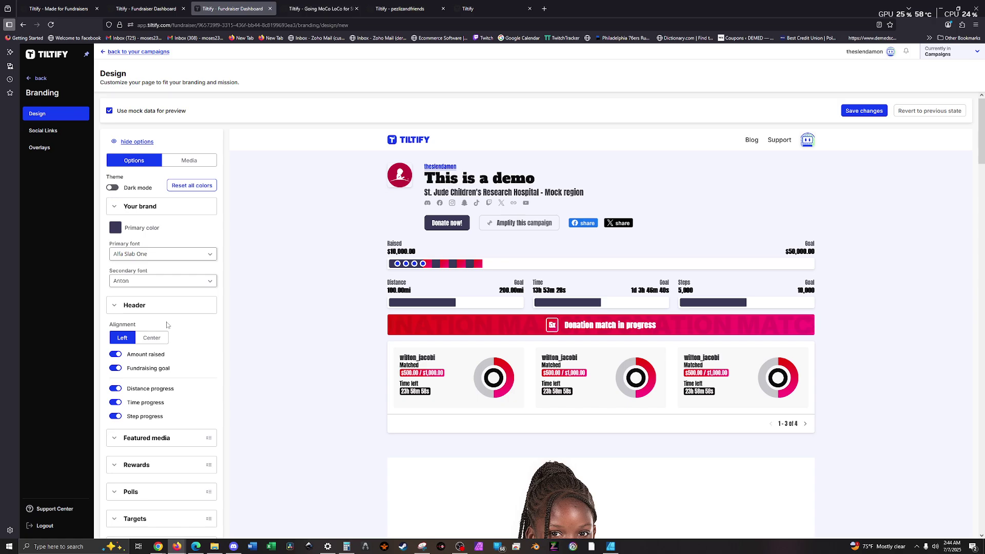
pyautogui.scroll(-2, 189, 294)
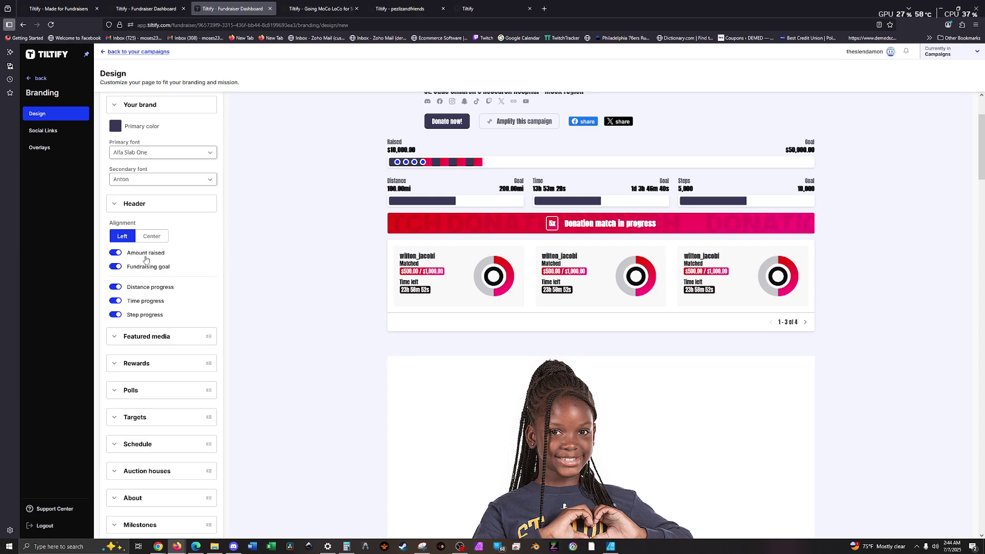
pyautogui.scroll(2, 139, 261)
pyautogui.click(116, 354)
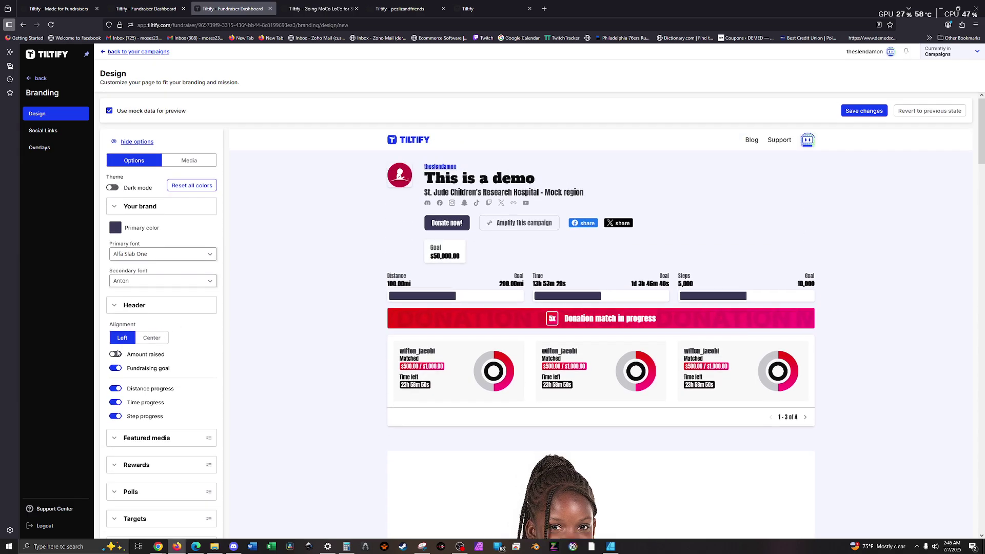
# Show the amount raised again, keep the fundraising goal on, and turn off distance, time and step progress in the header options
pyautogui.click(116, 354)
pyautogui.click(116, 368)
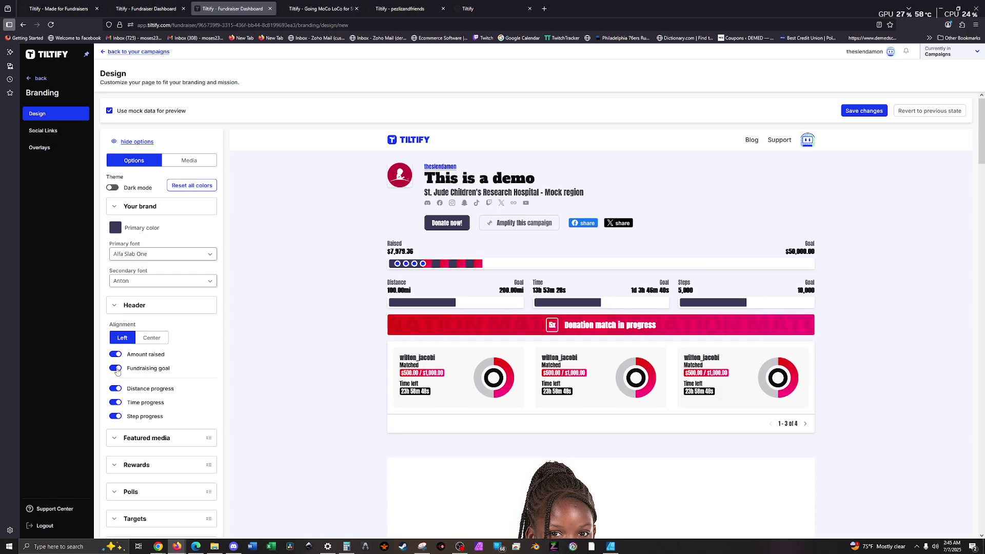
pyautogui.click(116, 368)
pyautogui.click(117, 391)
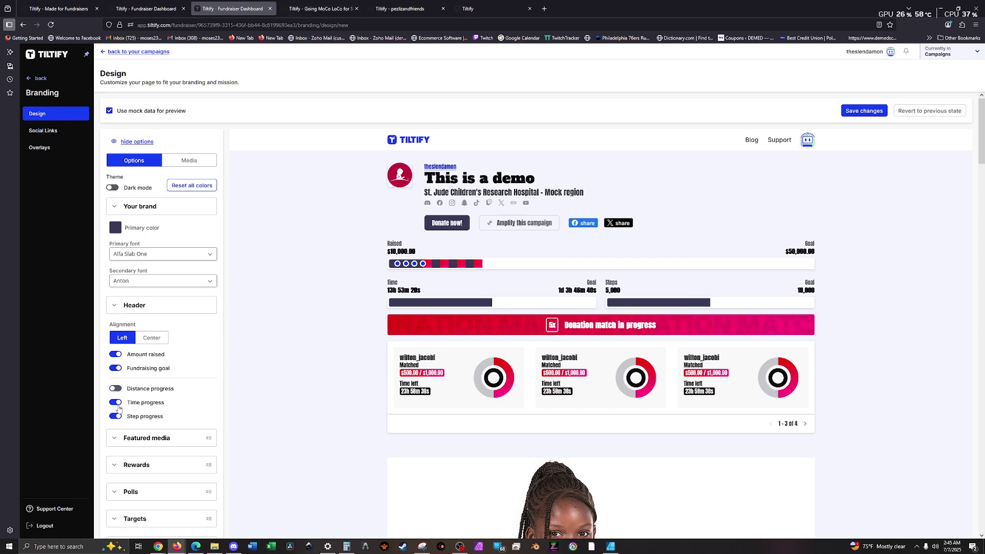
pyautogui.click(118, 405)
pyautogui.click(118, 418)
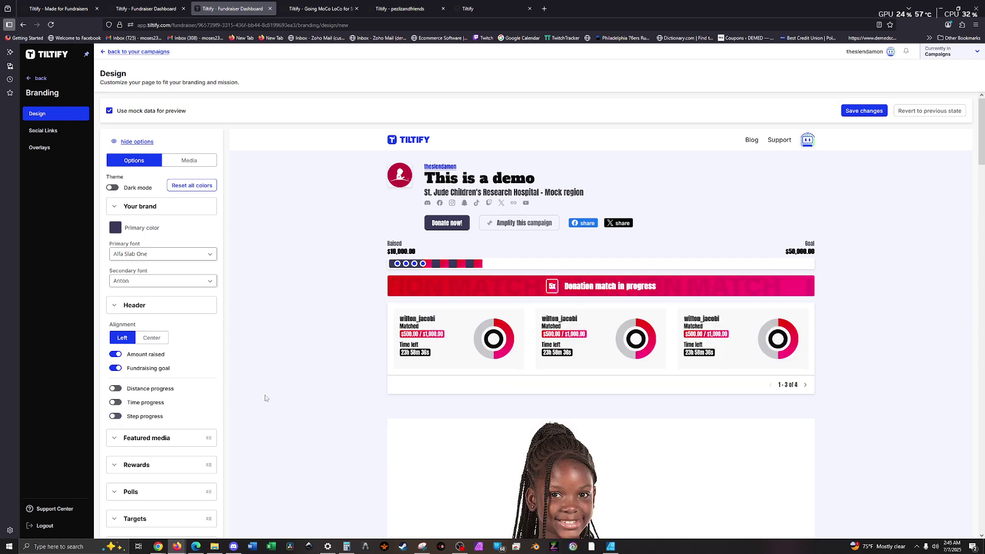
# Examine the display options of the Featured media, Rewards, Polls, Targets, Auction houses, Live donations and Leaderboards sections
pyautogui.scroll(-1, 177, 382)
pyautogui.click(177, 384)
pyautogui.scroll(-2, 248, 309)
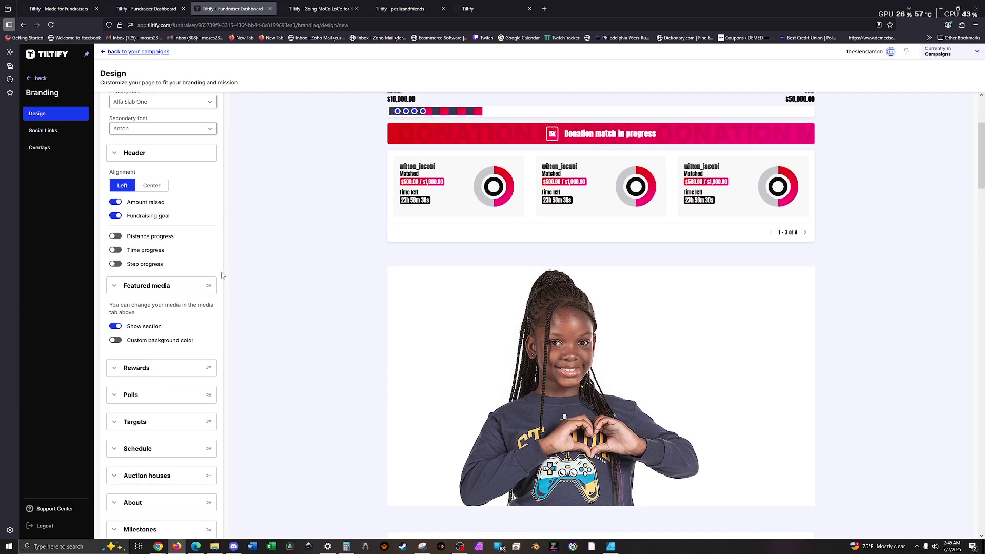
pyautogui.click(154, 366)
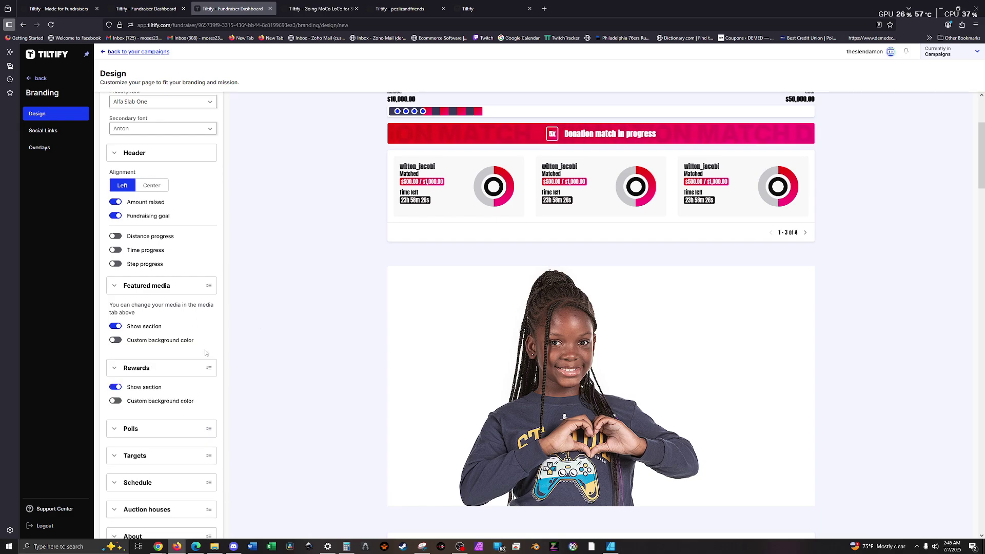
pyautogui.scroll(-2, 206, 353)
pyautogui.click(128, 329)
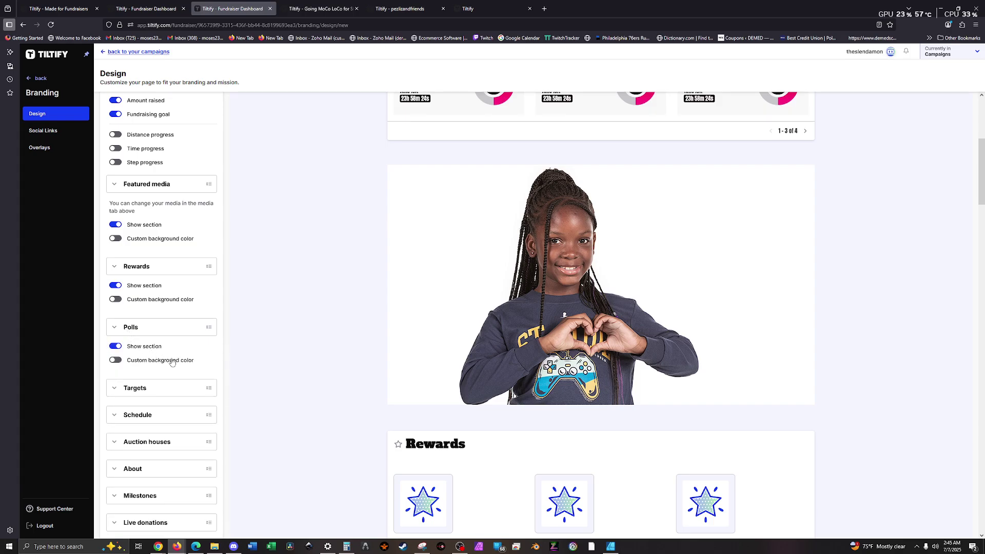
pyautogui.click(161, 389)
pyautogui.scroll(-3, 174, 266)
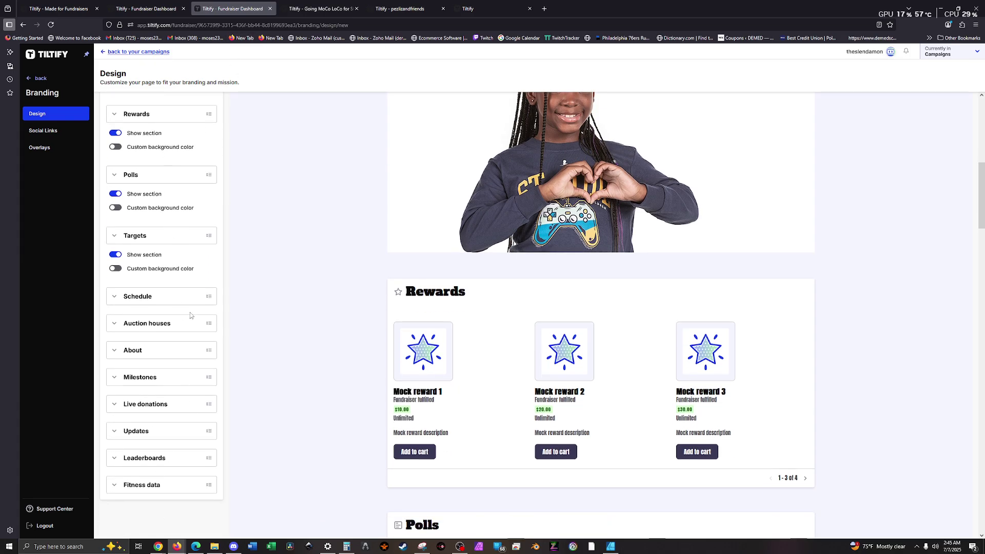
pyautogui.click(131, 319)
pyautogui.scroll(-2, 154, 323)
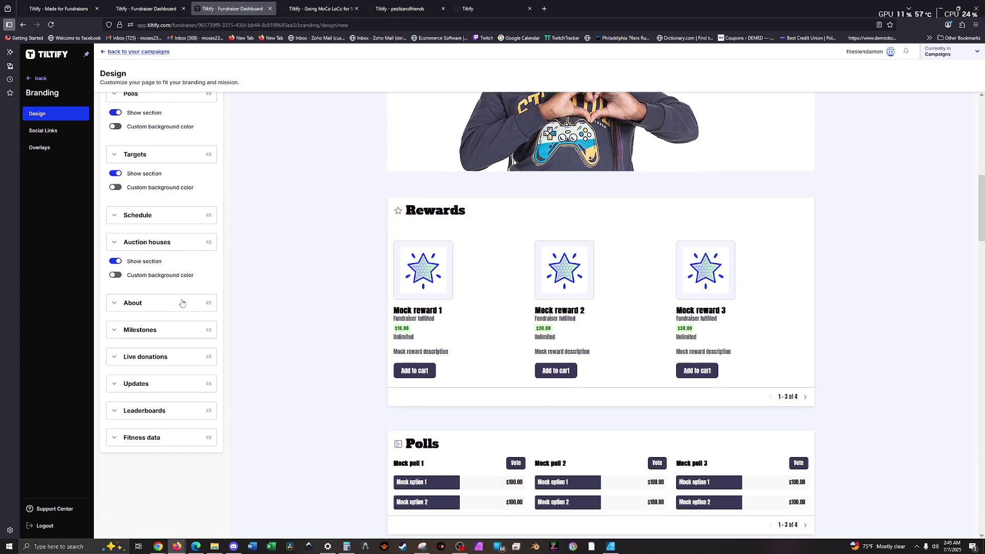
pyautogui.click(125, 341)
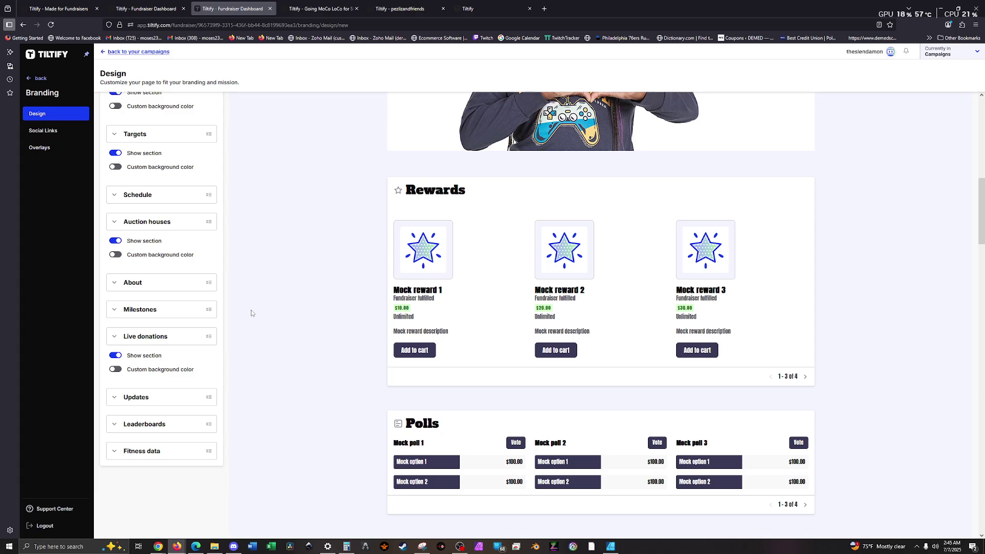
pyautogui.click(154, 430)
# Look through the whole mock campaign page preview, from the header to the fitness activities at its end
pyautogui.scroll(-2, 224, 294)
pyautogui.scroll(4, 248, 294)
pyautogui.scroll(-5, 300, 318)
pyautogui.scroll(-10, 300, 318)
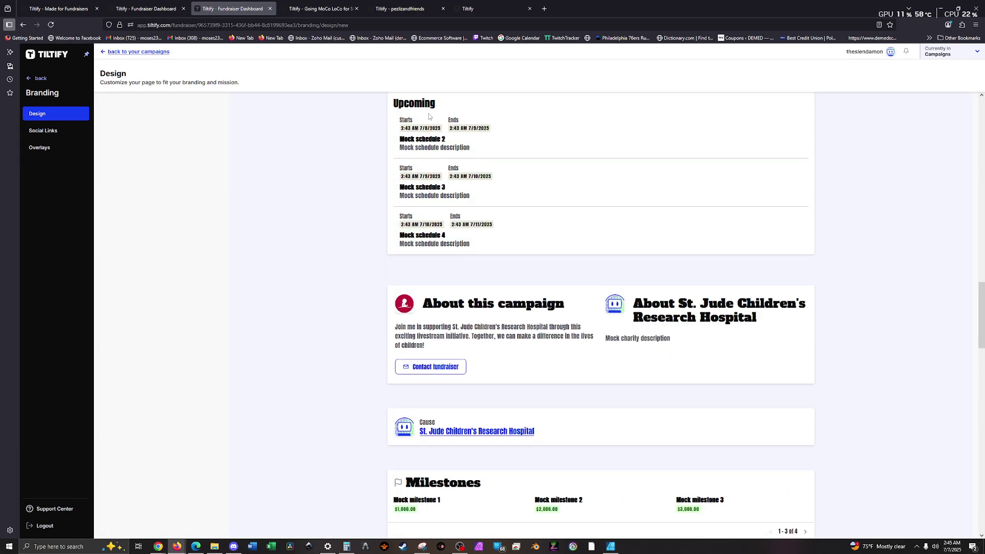
pyautogui.scroll(-15, 428, 190)
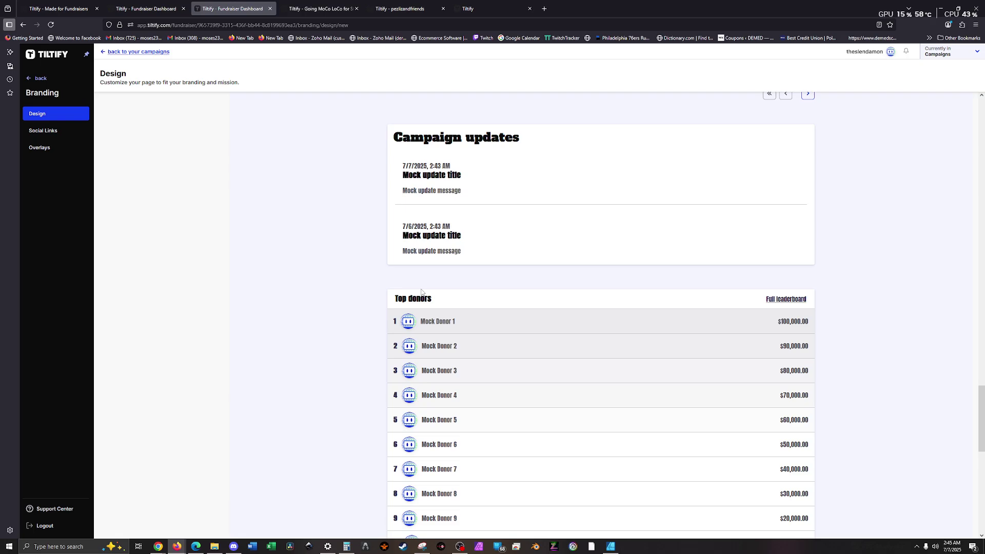
pyautogui.scroll(-6, 422, 292)
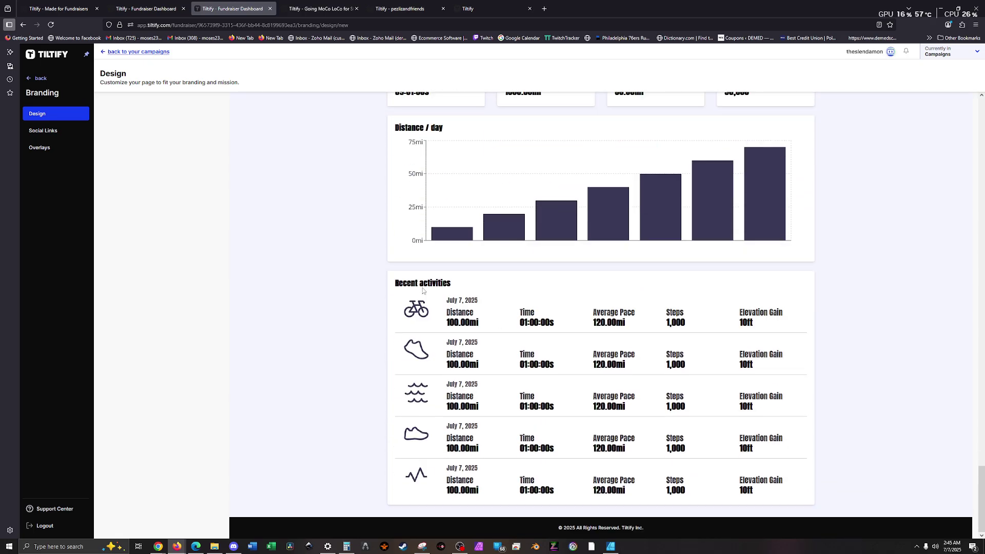
pyautogui.scroll(8, 423, 291)
pyautogui.scroll(15, 423, 290)
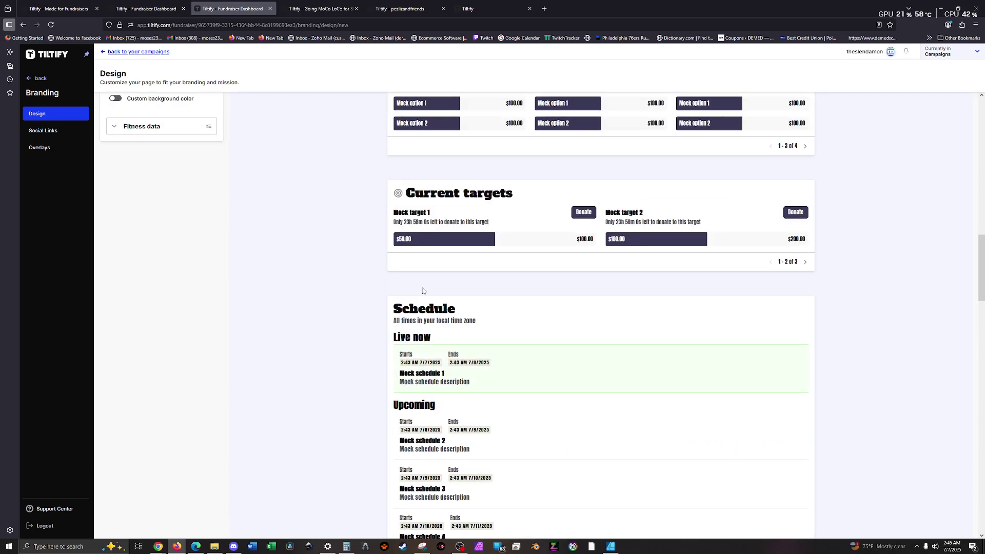
pyautogui.scroll(12, 423, 290)
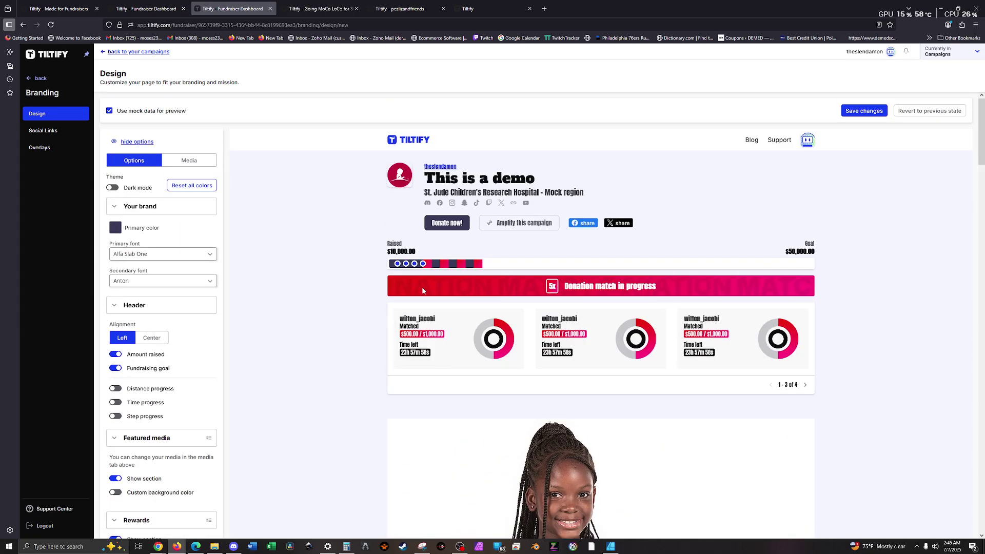
# Leave the design page, discarding its unsaved changes, and view the campaign's Social Links and Overlays pages
pyautogui.click(43, 130)
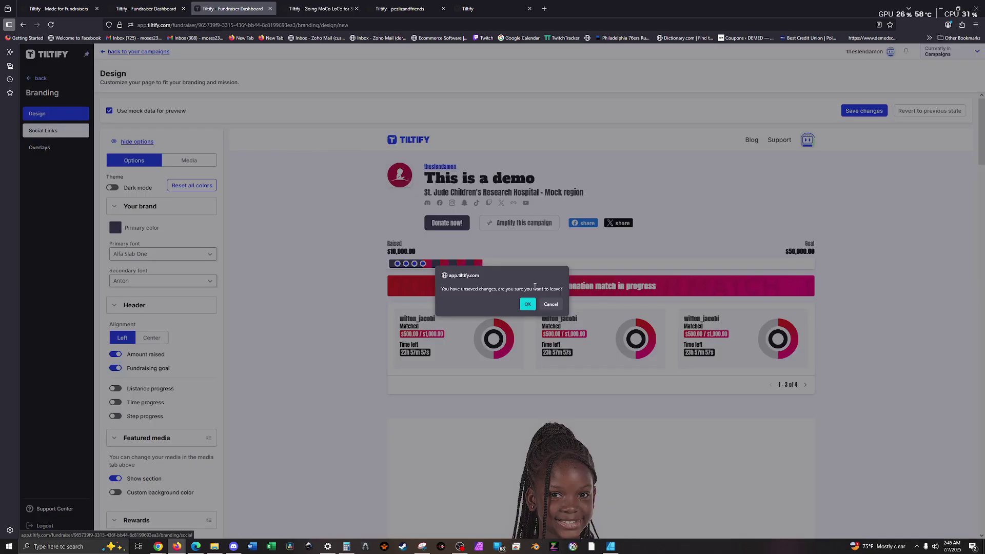
pyautogui.click(528, 304)
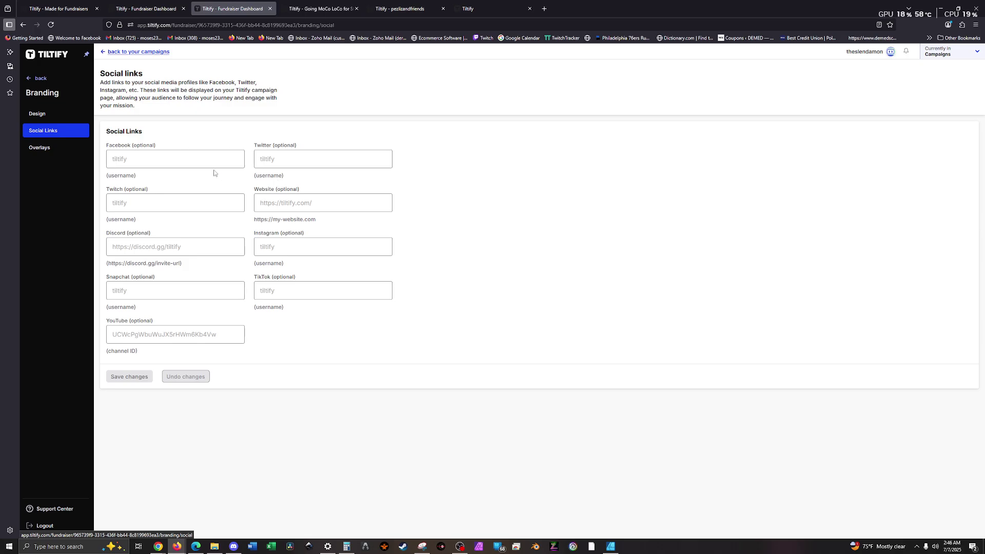
pyautogui.click(51, 148)
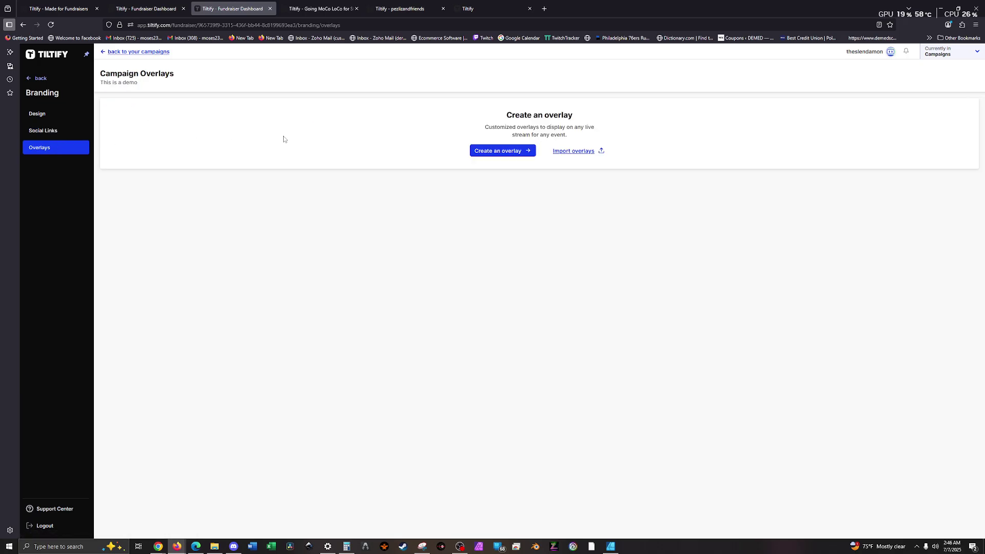
# Create a campaign overlay and show the position settings of its Classic Overlay widget
pyautogui.click(480, 151)
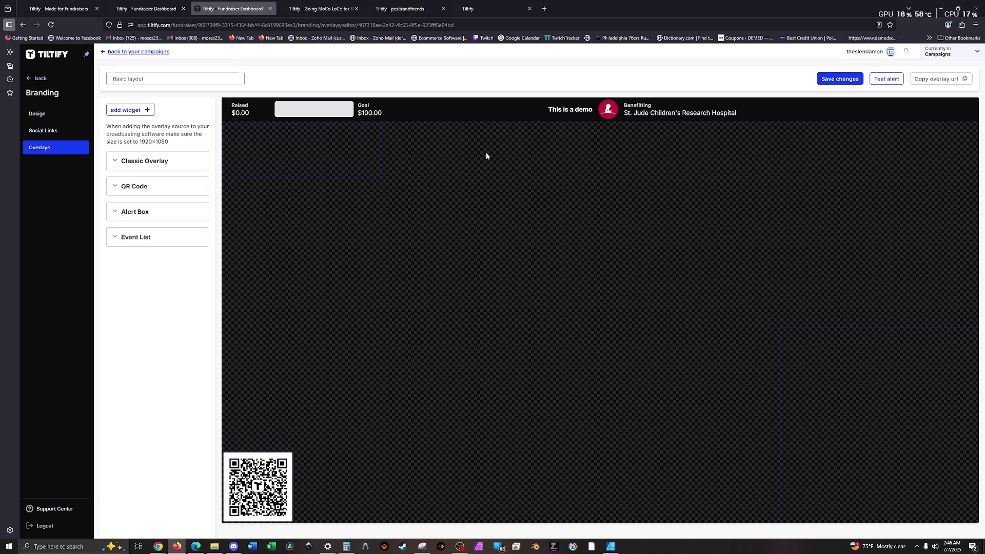
pyautogui.click(173, 161)
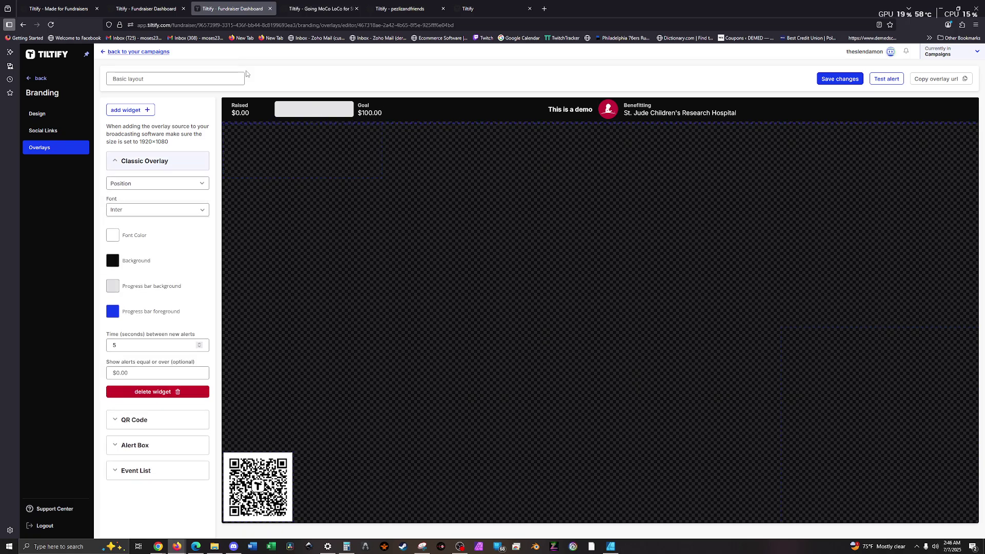
pyautogui.click(127, 185)
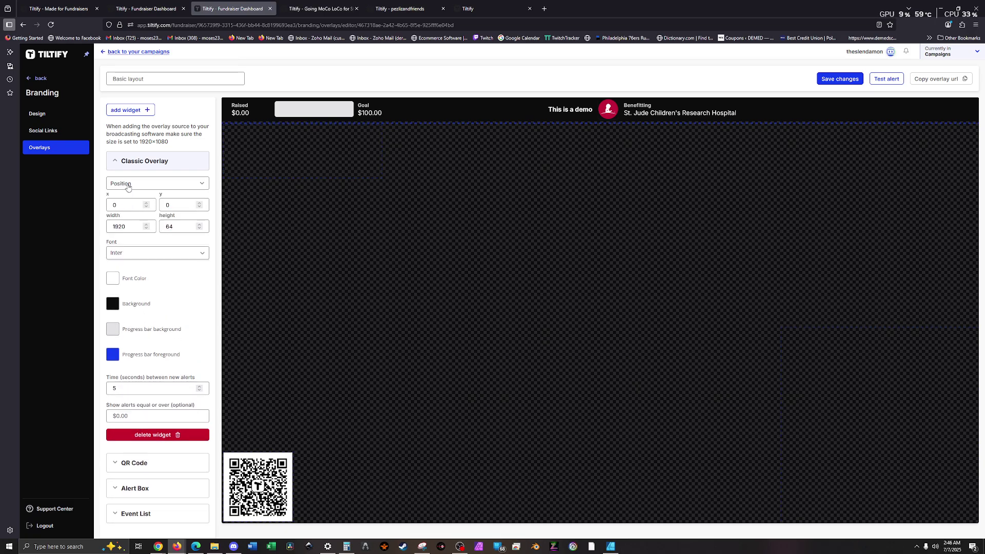
pyautogui.click(127, 185)
pyautogui.click(143, 186)
# Set the Classic Overlay widget's font color to red and its progress bar background to dark blue
pyautogui.click(111, 279)
pyautogui.moveTo(147, 317); pyautogui.dragTo(200, 286)
pyautogui.click(109, 334)
pyautogui.click(109, 334)
pyautogui.moveTo(155, 346); pyautogui.dragTo(177, 350)
pyautogui.click(194, 280)
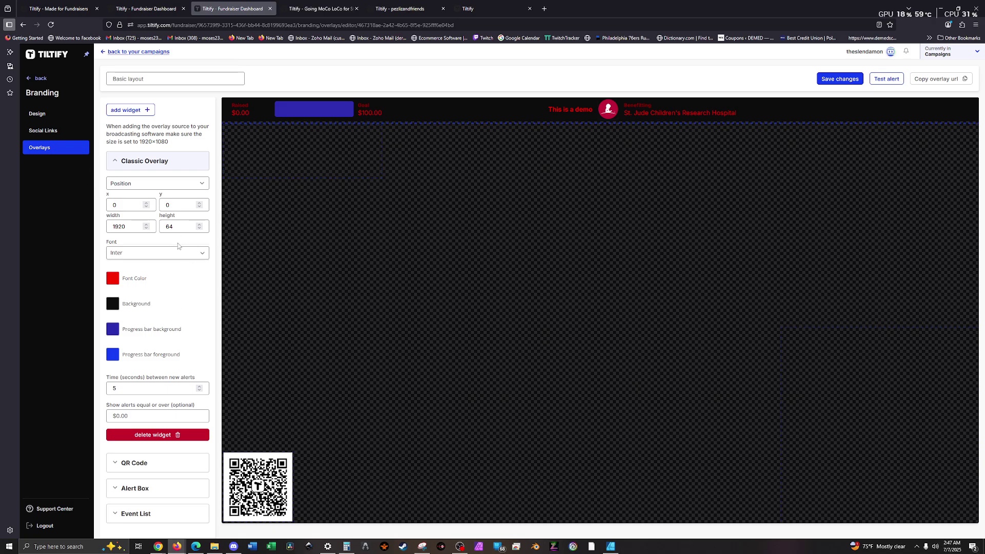
# Look at the Classic Overlay's minimum alert amount setting and the QR Code widget's settings
pyautogui.click(148, 416)
pyautogui.click(533, 113)
pyautogui.click(255, 479)
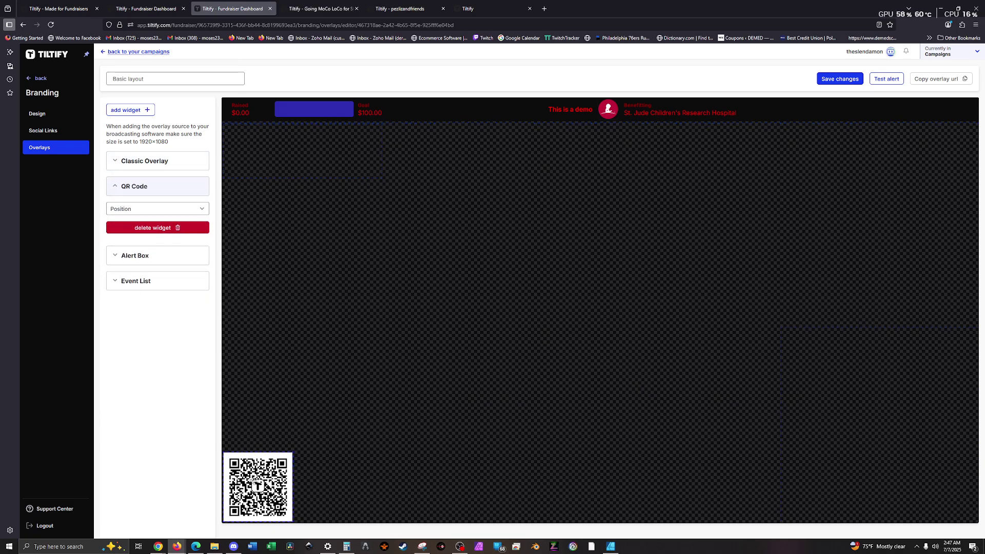
# Review the Alert Box widget's settings and move the alert box from the canvas's lower-right corner toward its center
pyautogui.click(170, 257)
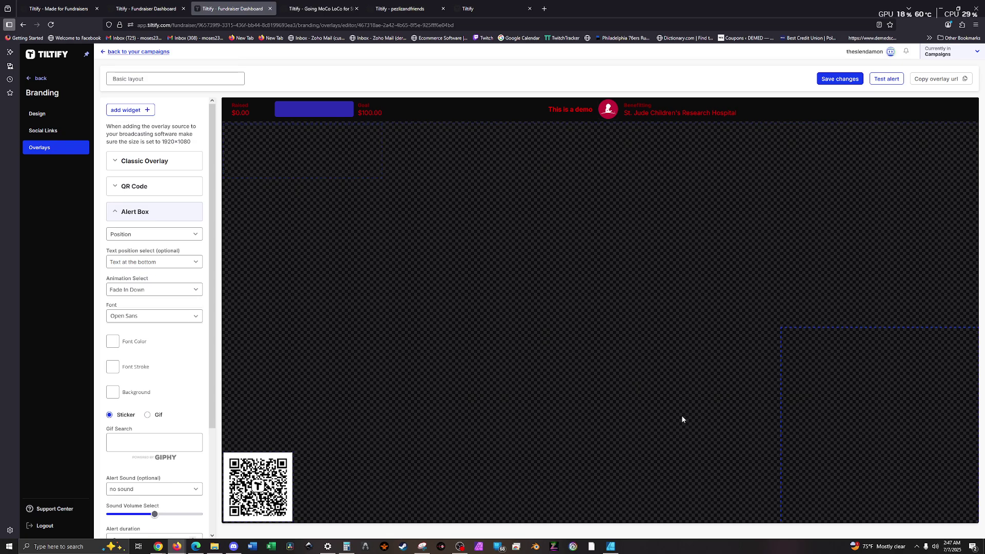
pyautogui.scroll(-3, 159, 381)
pyautogui.moveTo(829, 390); pyautogui.dragTo(682, 303)
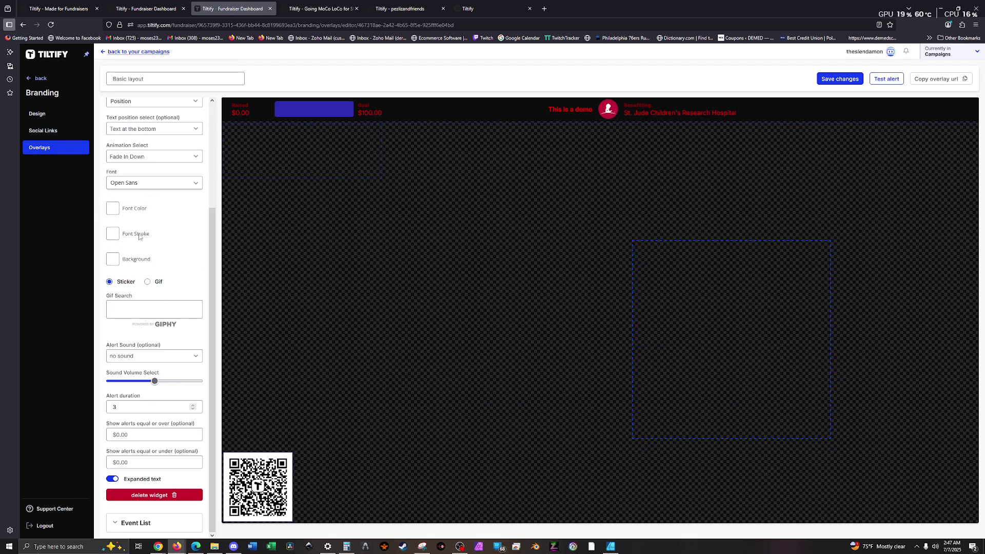
# Review the Event List widget's settings and move the event list down and away from the canvas's upper-left corner
pyautogui.click(149, 524)
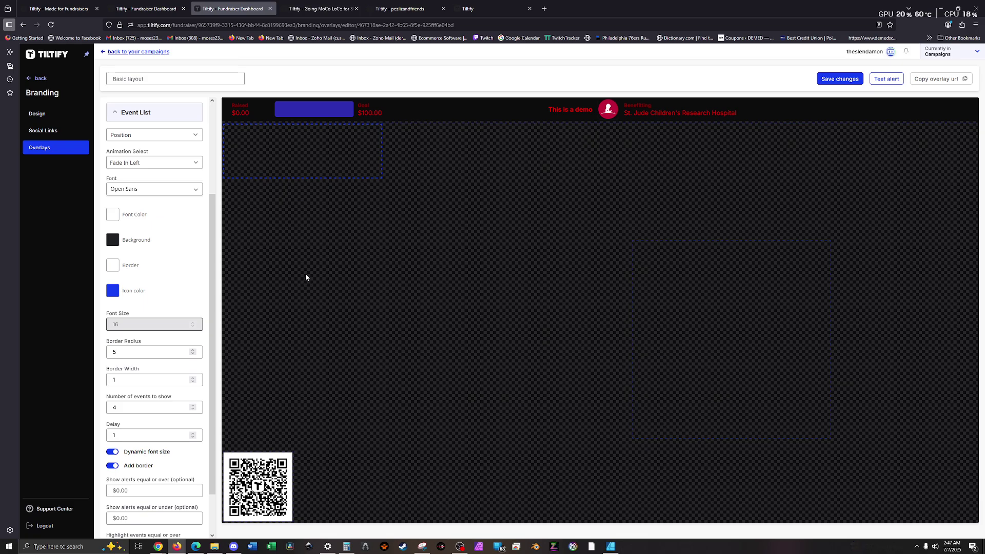
pyautogui.scroll(3, 170, 294)
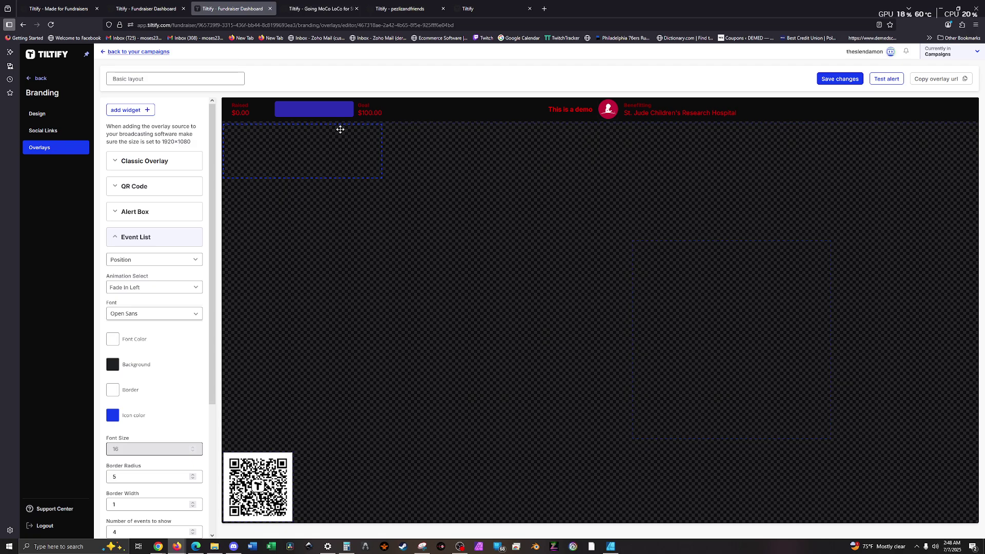
pyautogui.moveTo(350, 159); pyautogui.dragTo(392, 209)
# Send a test alert of $5.00 to the overlay editor
pyautogui.click(882, 82)
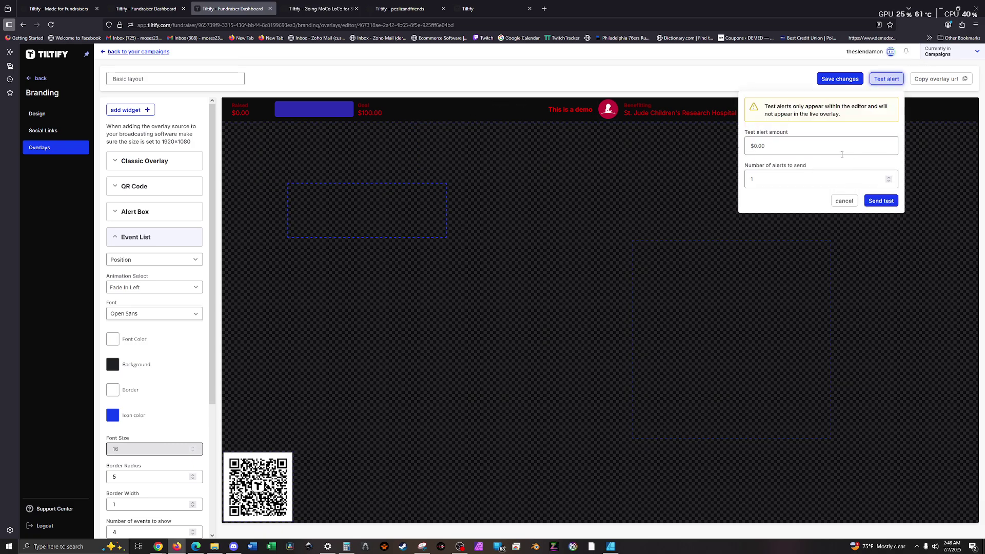
pyautogui.write('5')
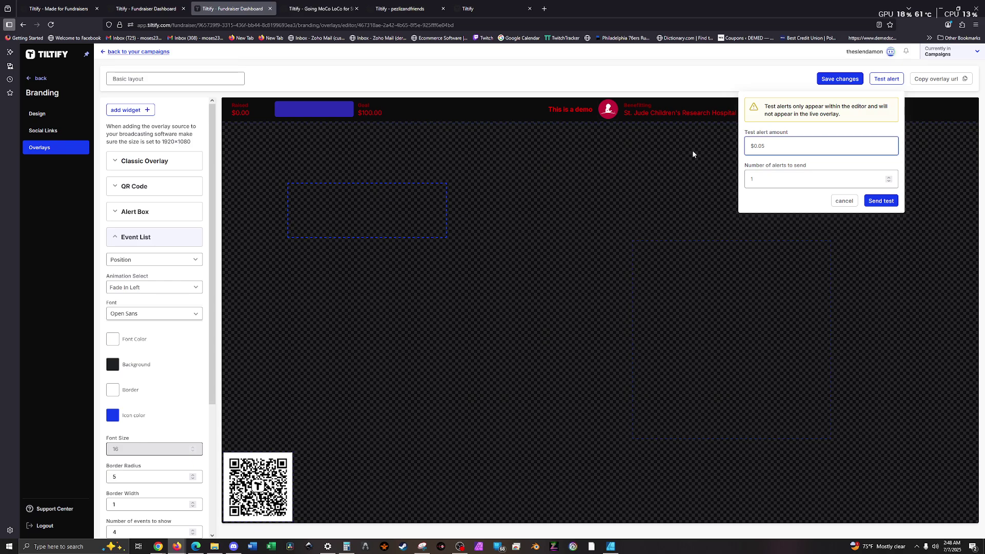
pyautogui.click(883, 202)
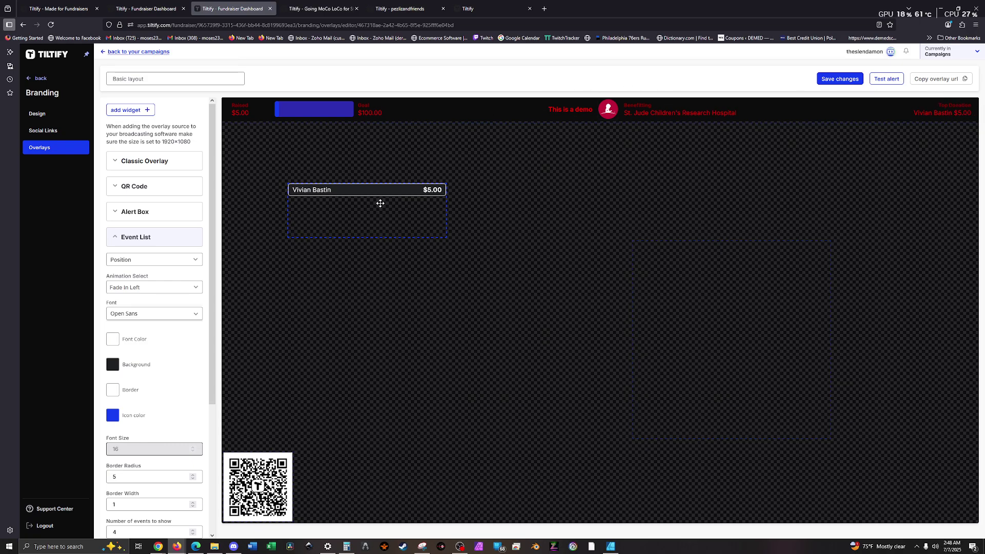
# Send another $5.00 test alert and reposition the event list near the canvas's upper-left corner, just below the banner
pyautogui.moveTo(383, 204); pyautogui.dragTo(386, 194)
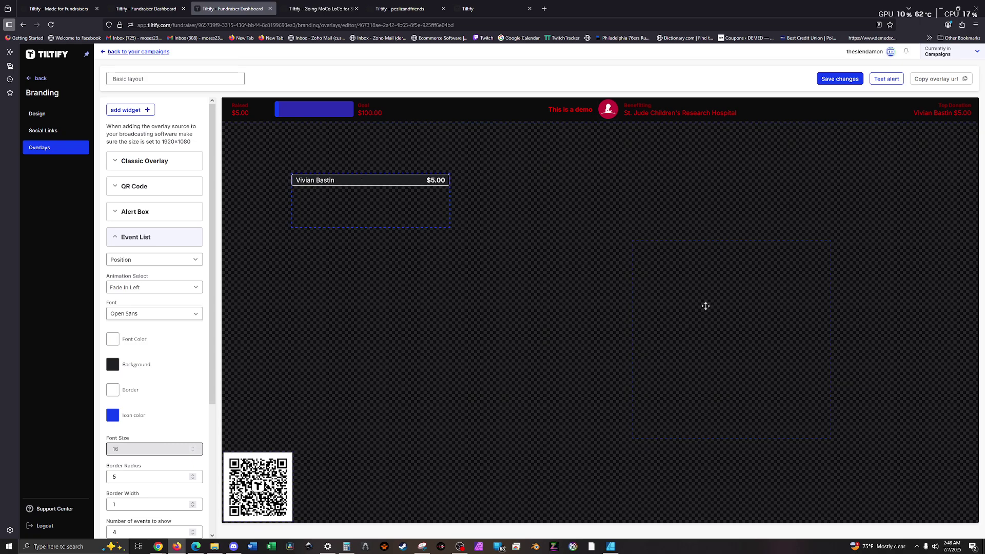
pyautogui.click(888, 80)
pyautogui.click(880, 201)
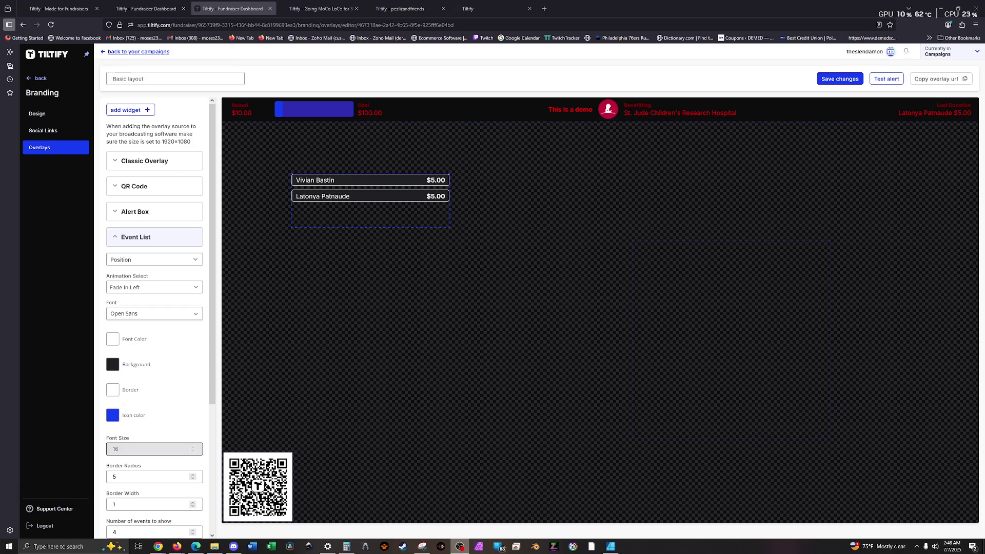
pyautogui.moveTo(384, 214); pyautogui.dragTo(277, 154)
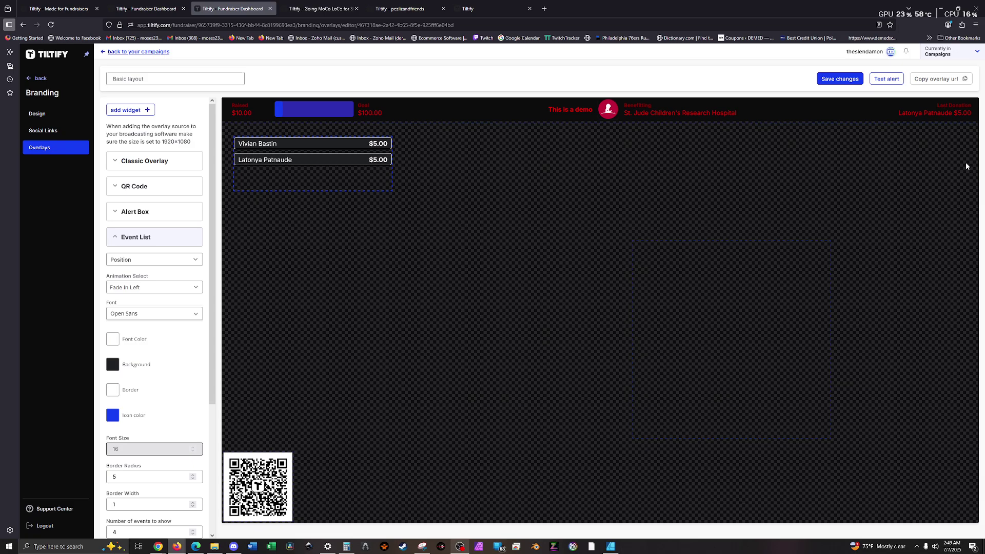
# Copy the overlay's URL, then save the overlay under the name Layout 1 and return to the campaign's overlay list
pyautogui.click(942, 79)
pyautogui.moveTo(177, 78); pyautogui.dragTo(95, 80)
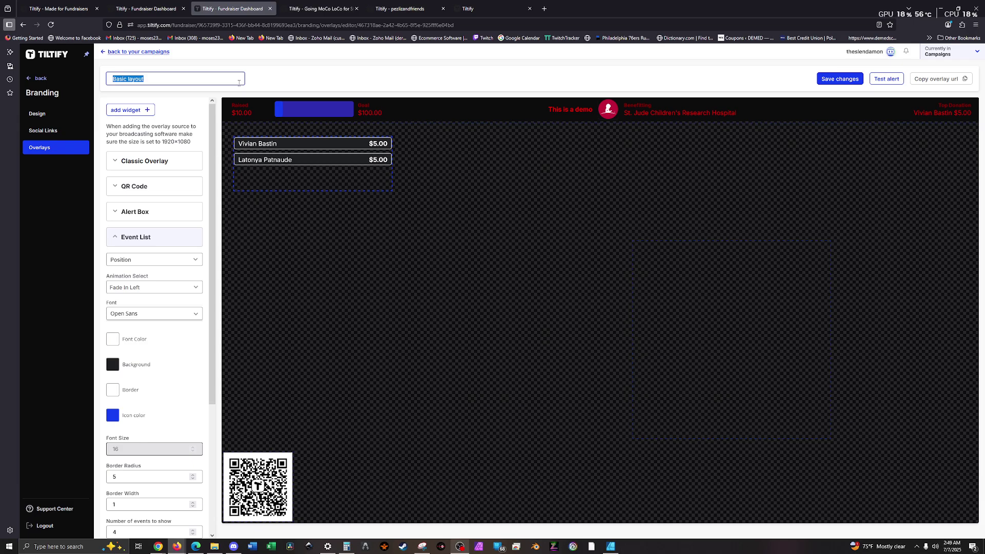
pyautogui.write('Layout 1')
pyautogui.click(836, 82)
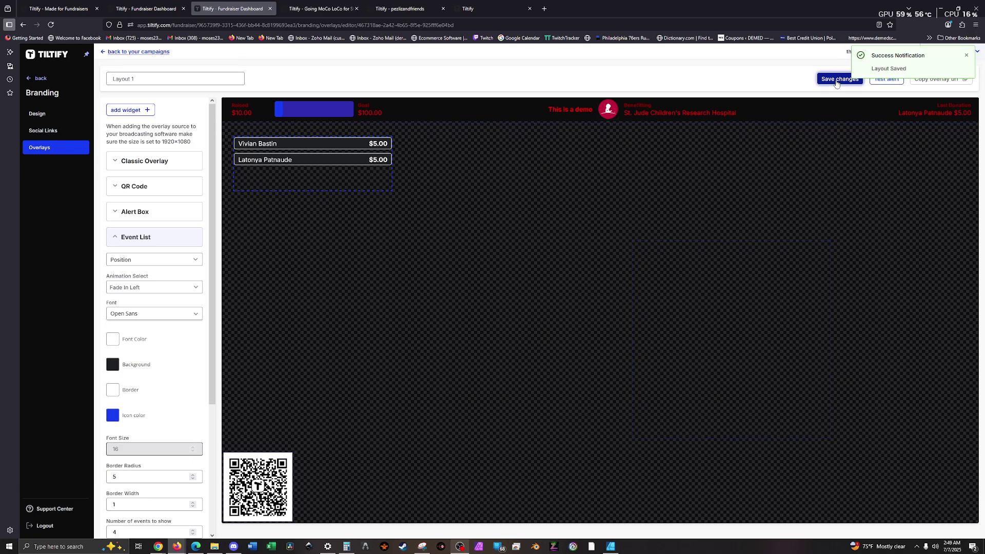
pyautogui.click(42, 154)
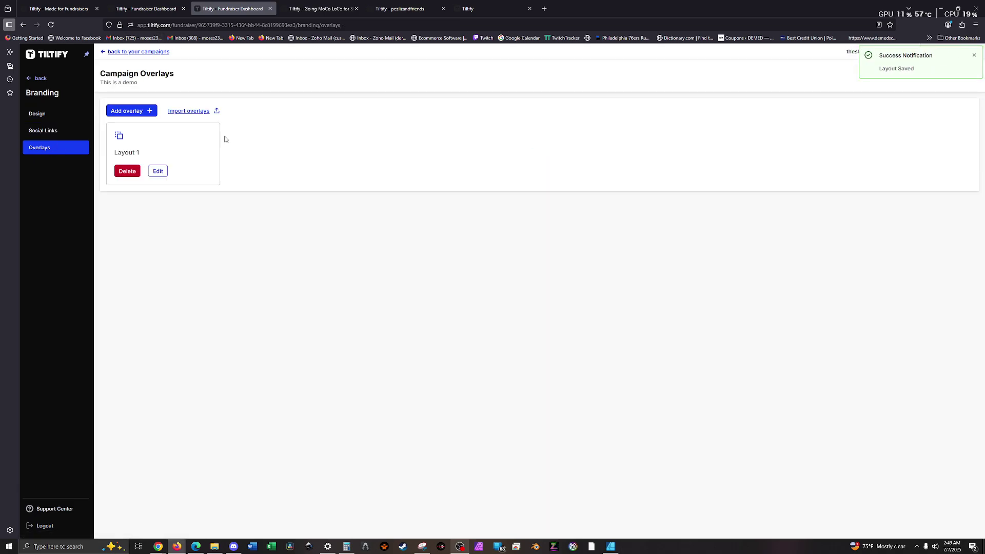
# Add another overlay, enter Gaming overlay as its name, and leave the editor for the campaign overview without saving
pyautogui.click(125, 111)
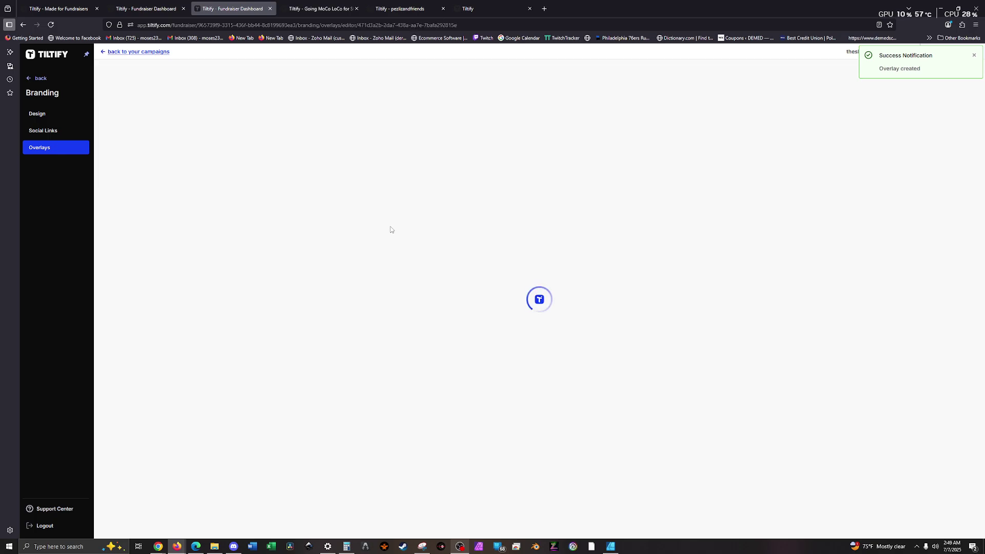
pyautogui.write('Gaming overlay')
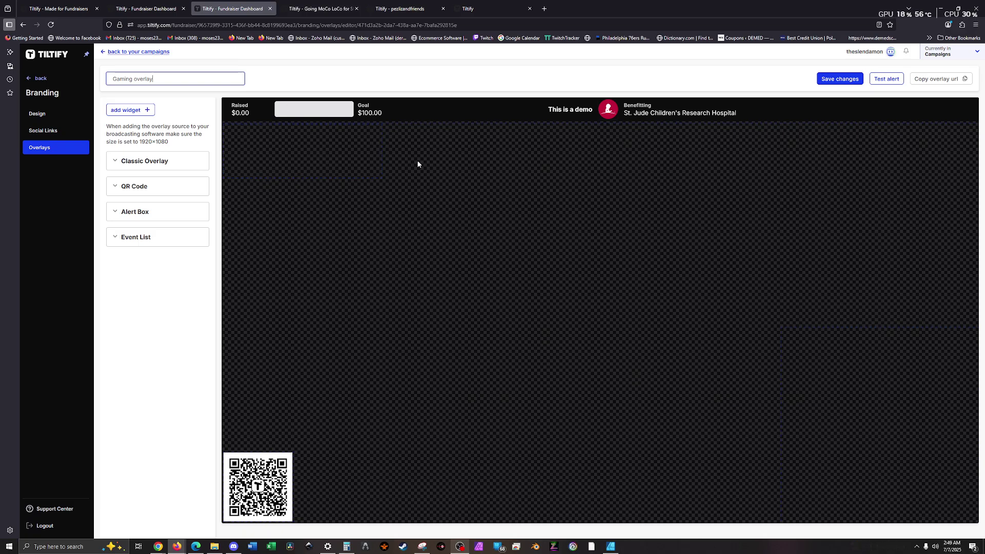
pyautogui.click(41, 78)
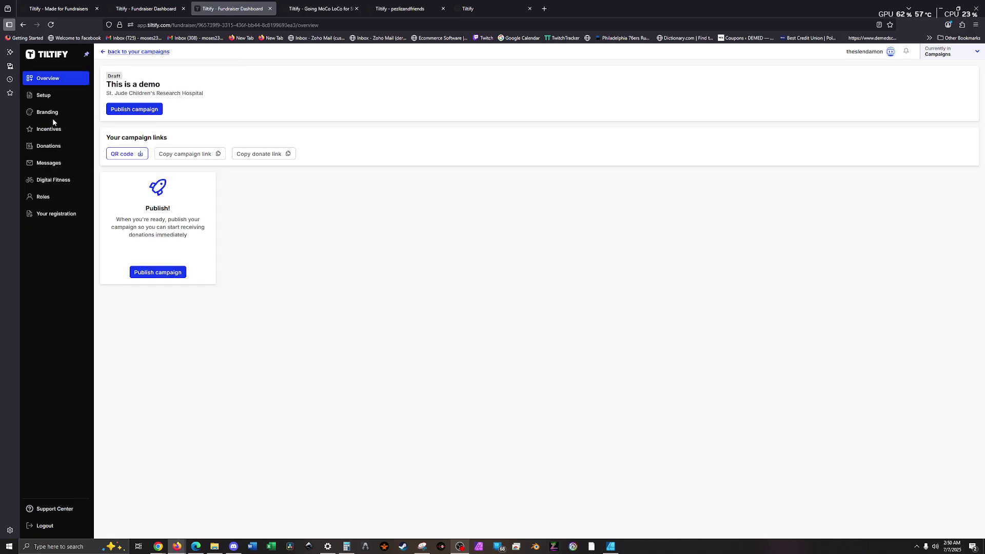
# Create a campaign milestone named Milestone 1 with an amount of $25.00
pyautogui.click(54, 129)
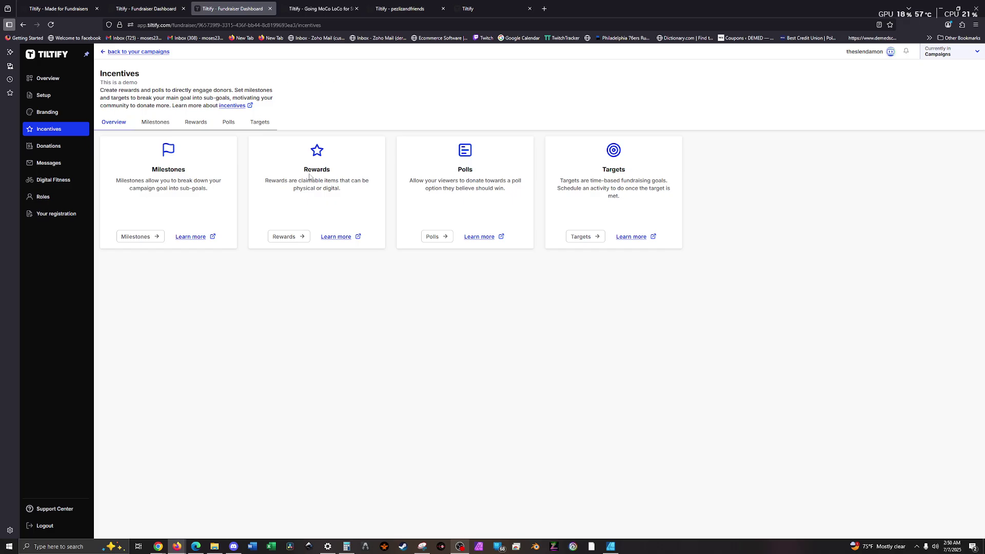
pyautogui.click(149, 244)
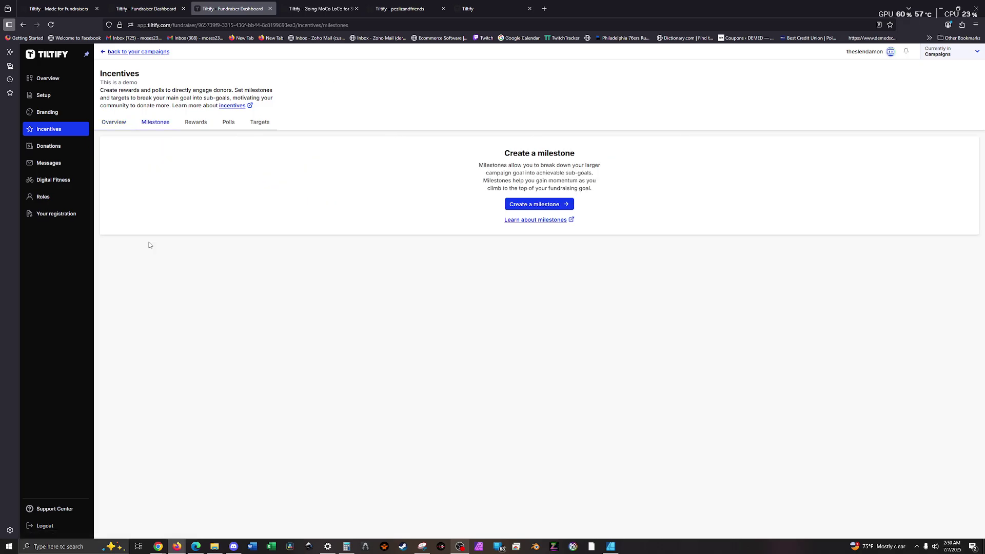
pyautogui.click(518, 205)
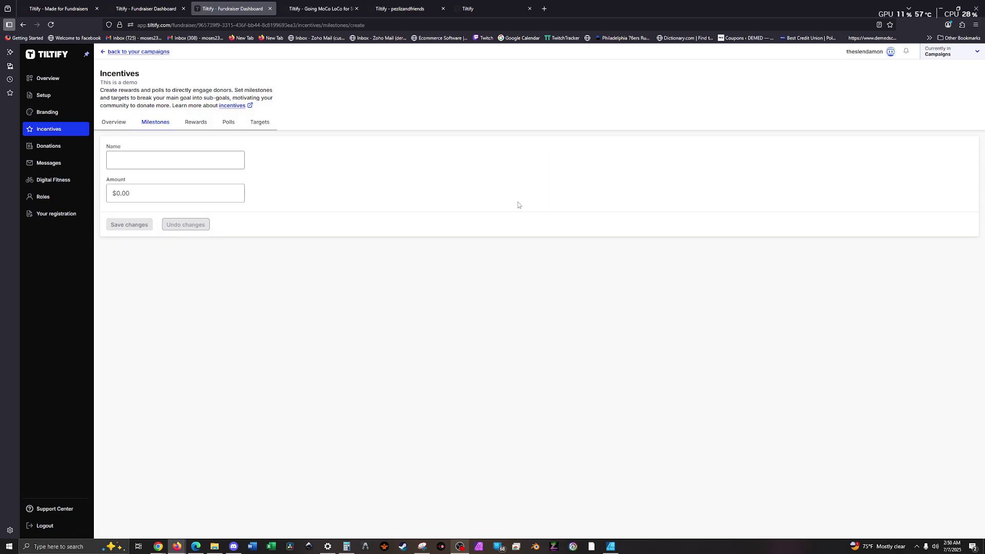
pyautogui.click(156, 164)
pyautogui.write('Milestone 1')
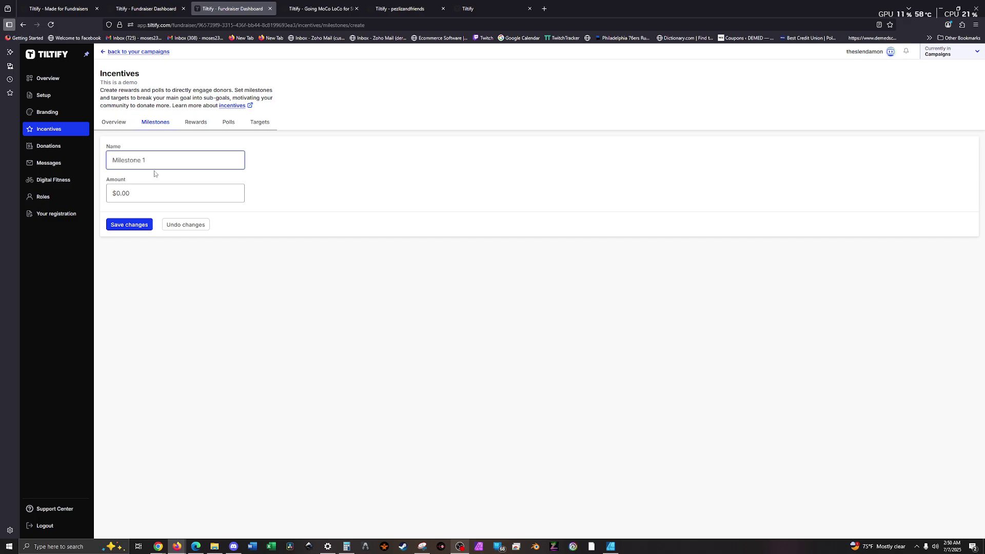
pyautogui.press('Tab')
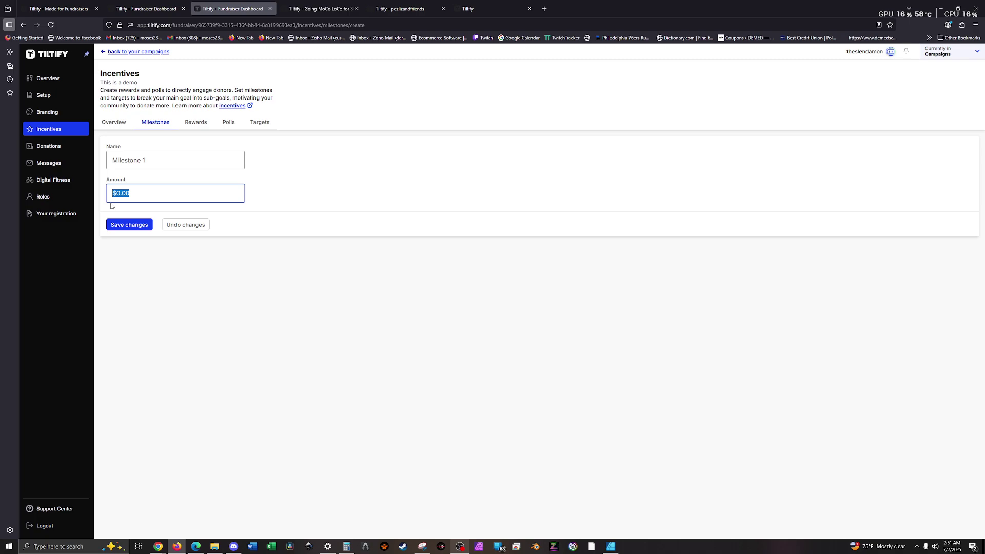
pyautogui.write('25')
pyautogui.click(134, 232)
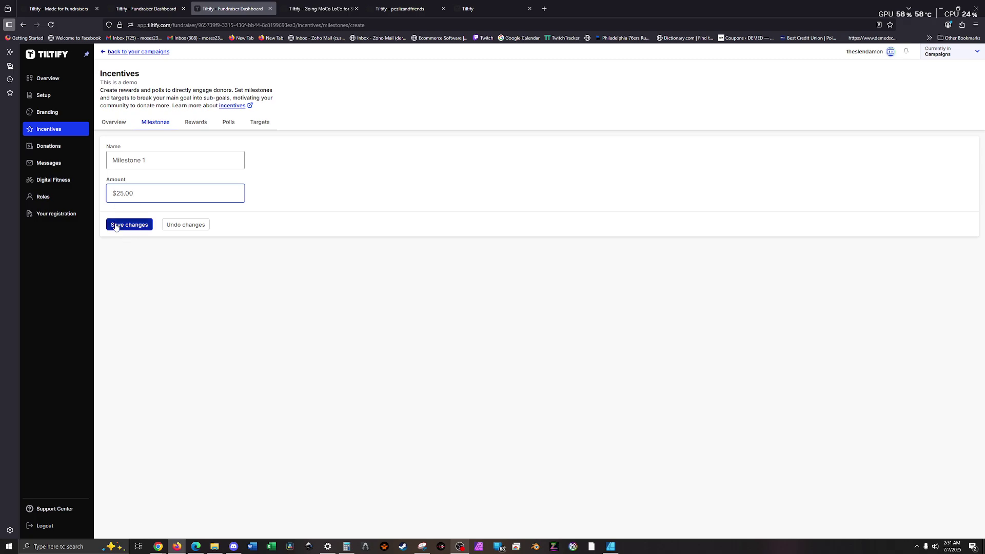
# Create a second milestone named Milestone at $50.00 and activate both milestones
pyautogui.click(154, 149)
pyautogui.click(172, 159)
pyautogui.write('Milestone')
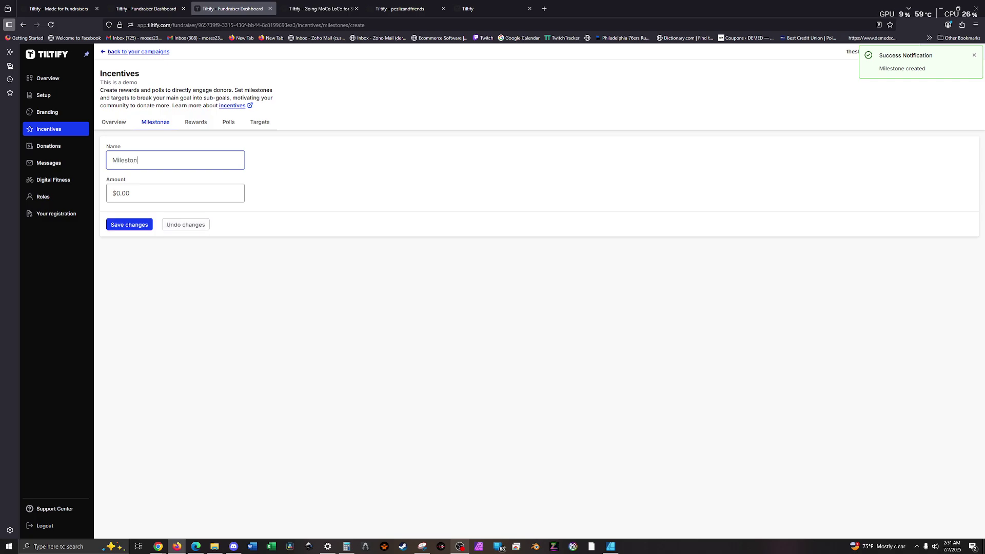
pyautogui.press('Tab')
pyautogui.write('50')
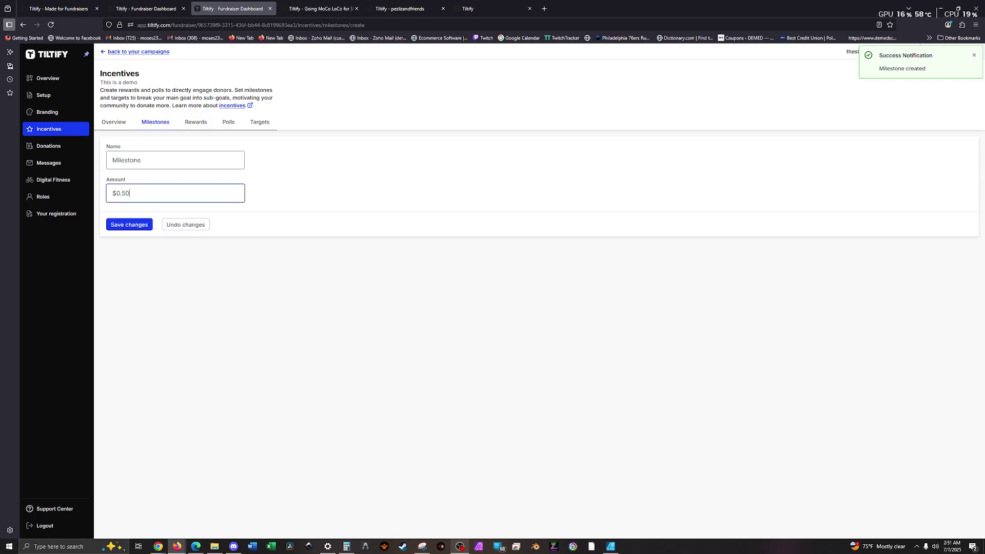
pyautogui.click(130, 224)
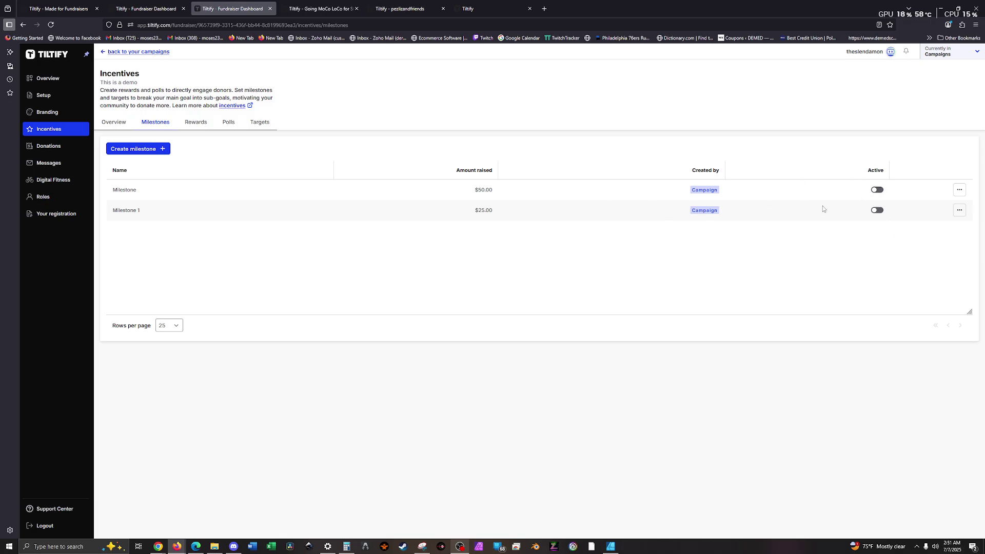
pyautogui.click(876, 191)
pyautogui.click(881, 211)
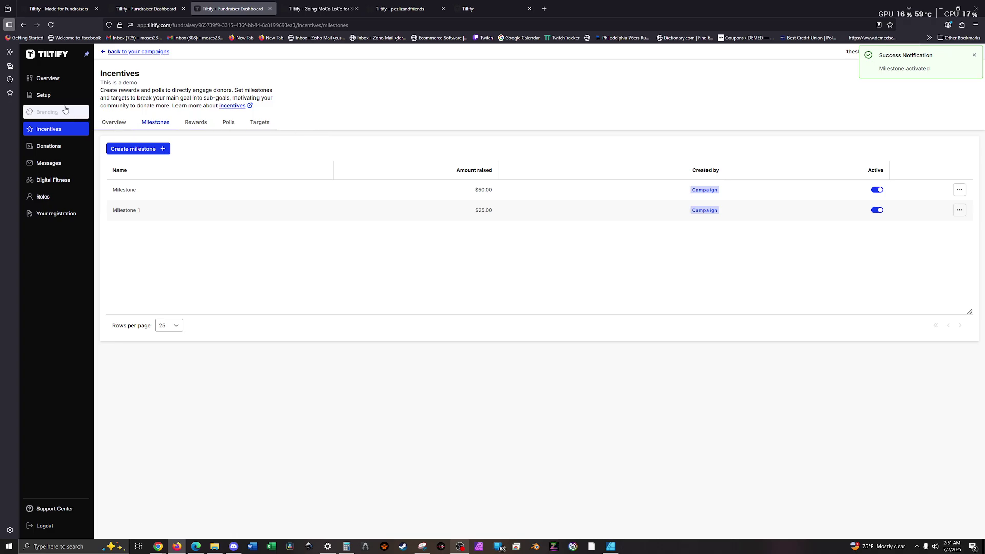
# Publish the campaign from its overview and confirm the publication
pyautogui.click(53, 84)
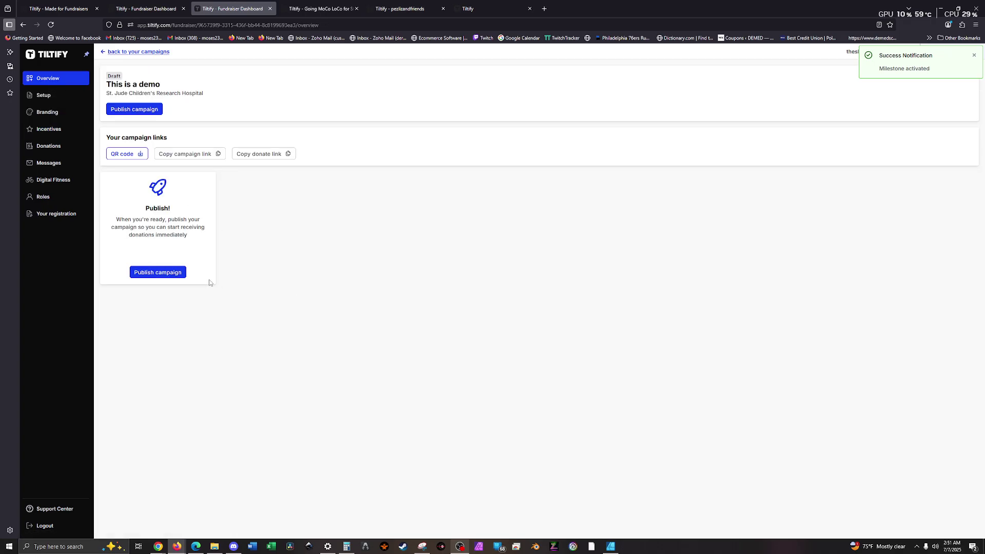
pyautogui.click(156, 272)
pyautogui.click(577, 145)
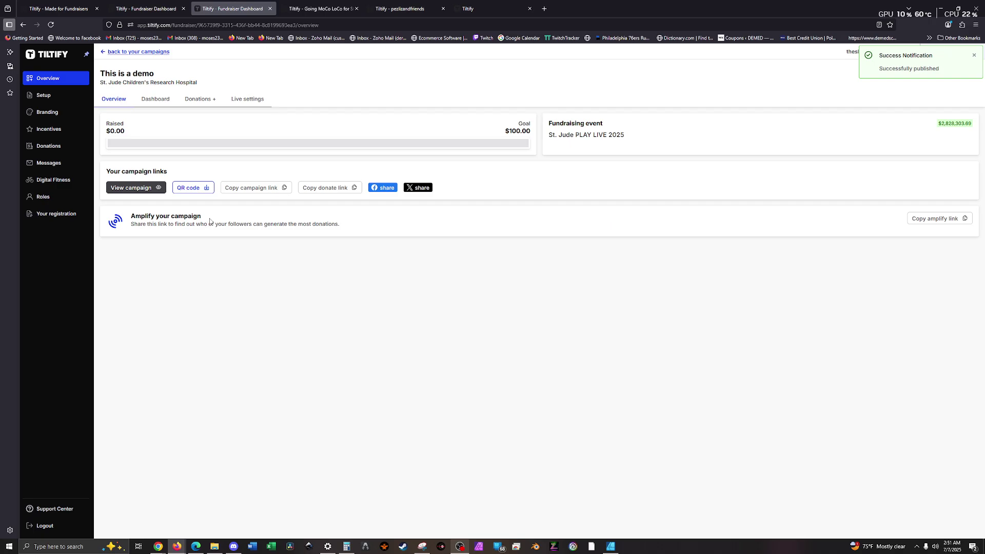
# View the public campaign page, inspect the two milestone markers on the progress bar, and close the page
pyautogui.click(135, 187)
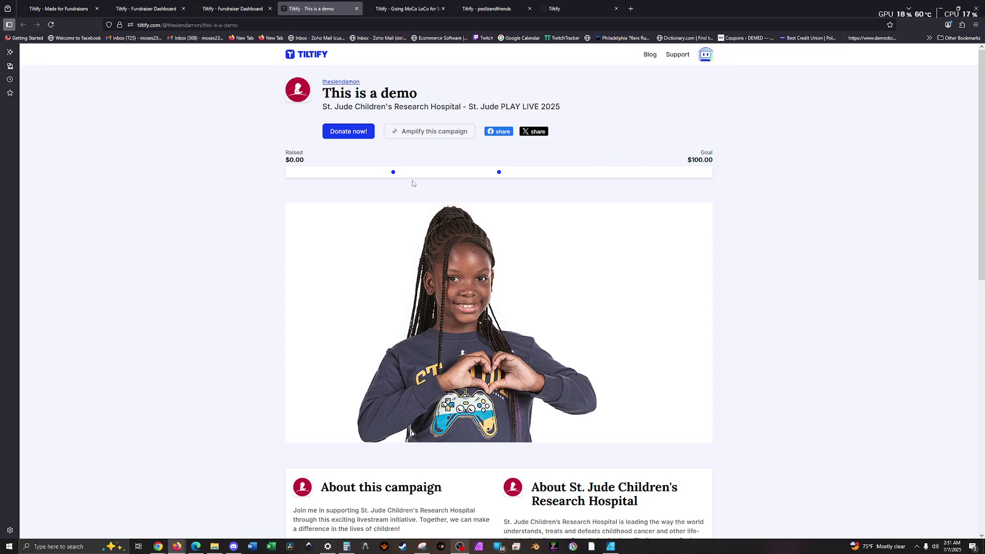
pyautogui.moveTo(394, 177)
pyautogui.moveTo(498, 177)
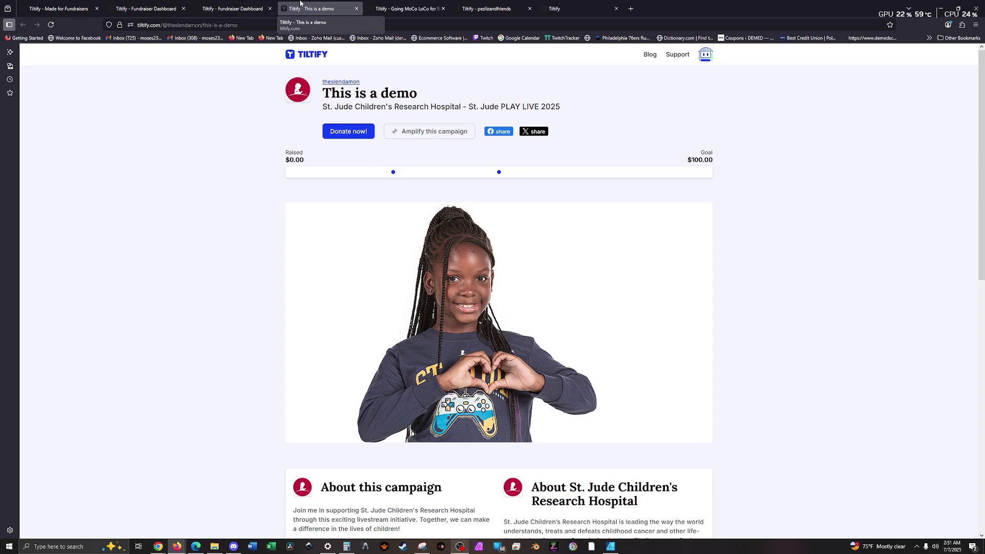
pyautogui.click(357, 8)
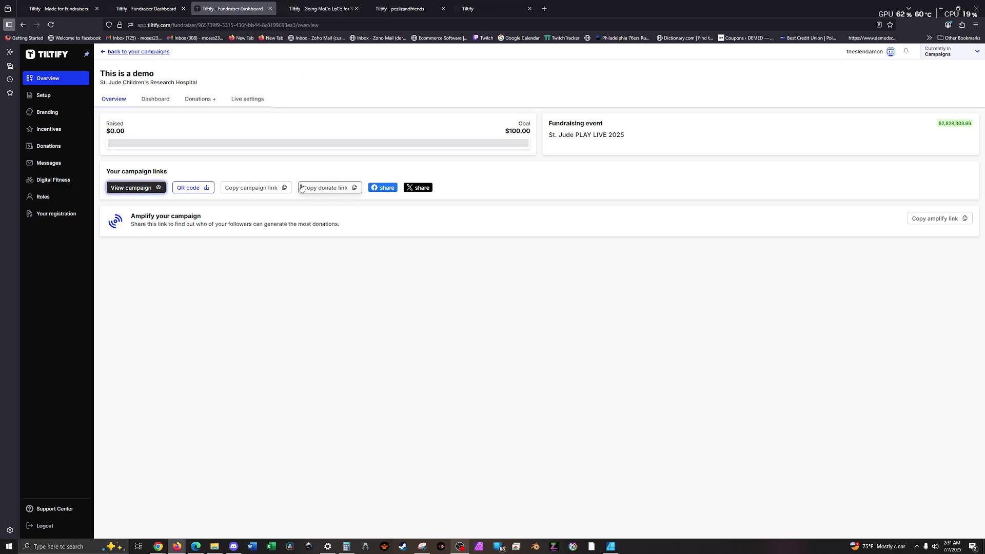
# Review the campaign's available rewards and activate No More Chemo Party, One day of meals for a patient, and Groceries for Family
pyautogui.click(49, 130)
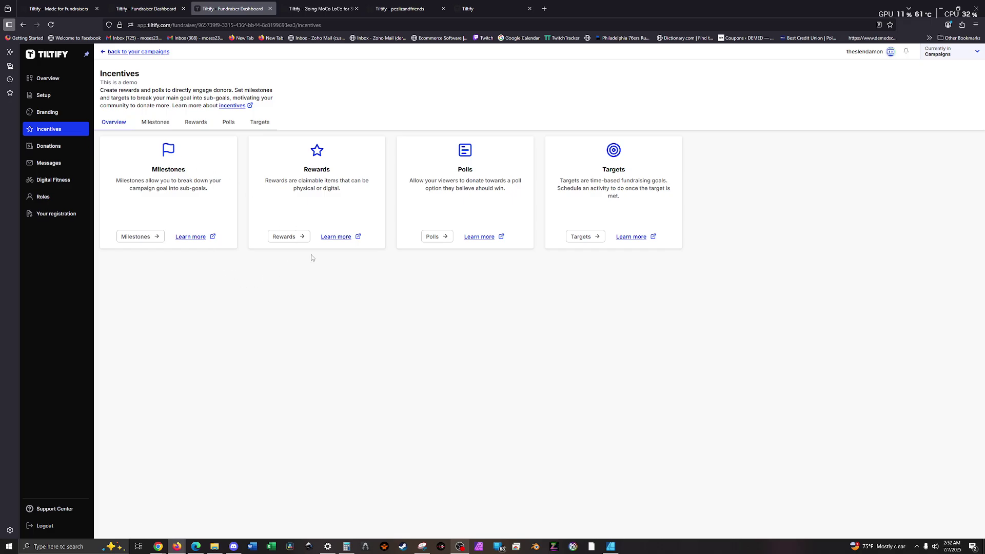
pyautogui.click(281, 238)
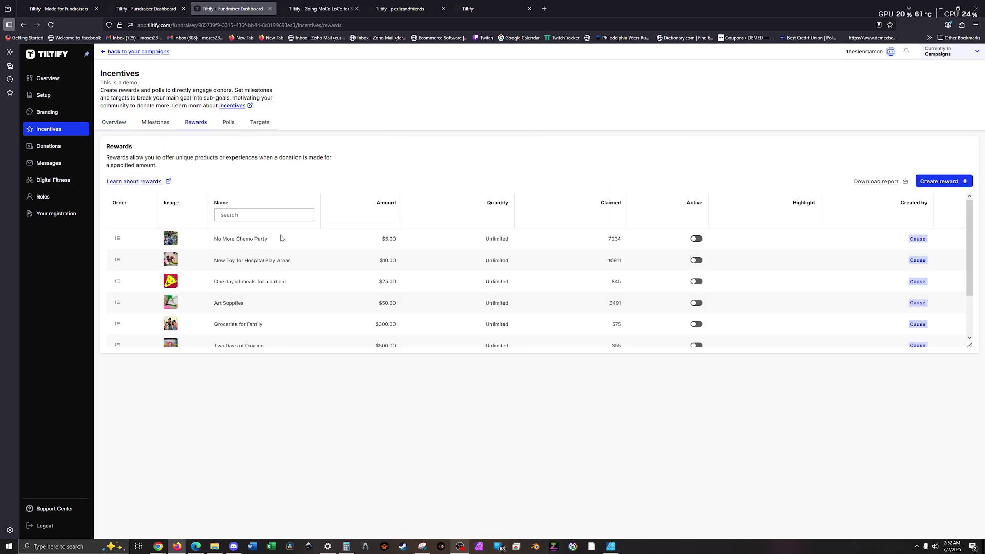
pyautogui.scroll(-3, 271, 256)
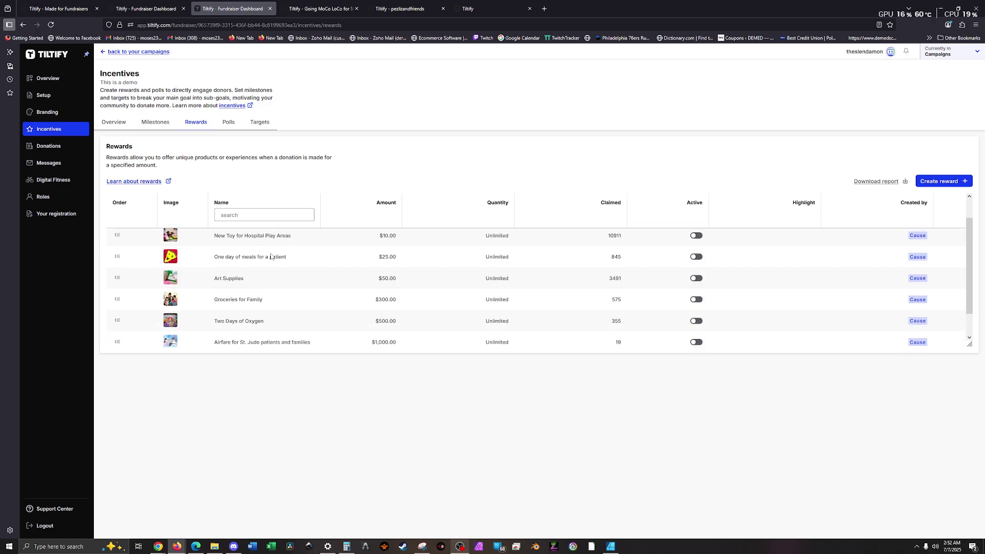
pyautogui.scroll(3, 271, 256)
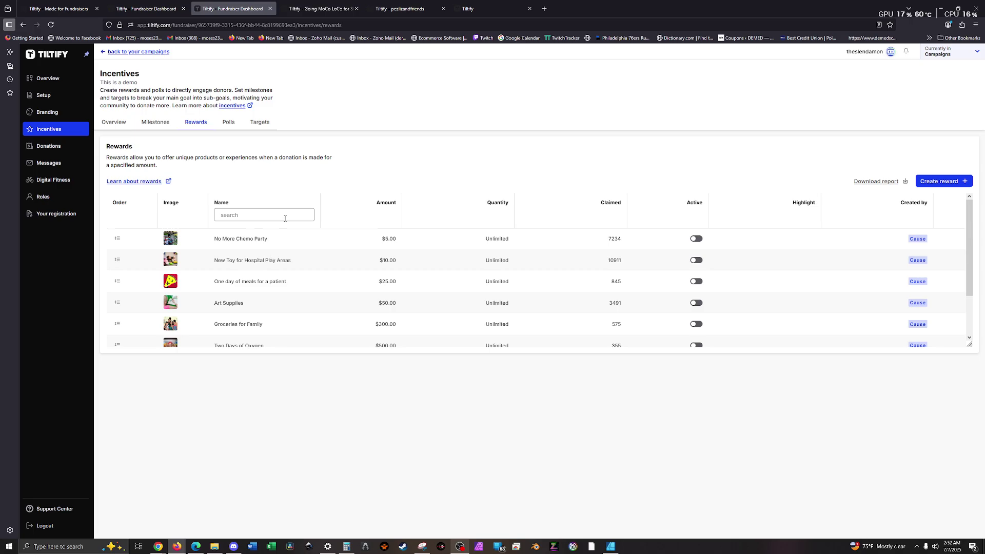
pyautogui.scroll(-2, 277, 257)
pyautogui.scroll(2, 280, 260)
pyautogui.scroll(-2, 318, 244)
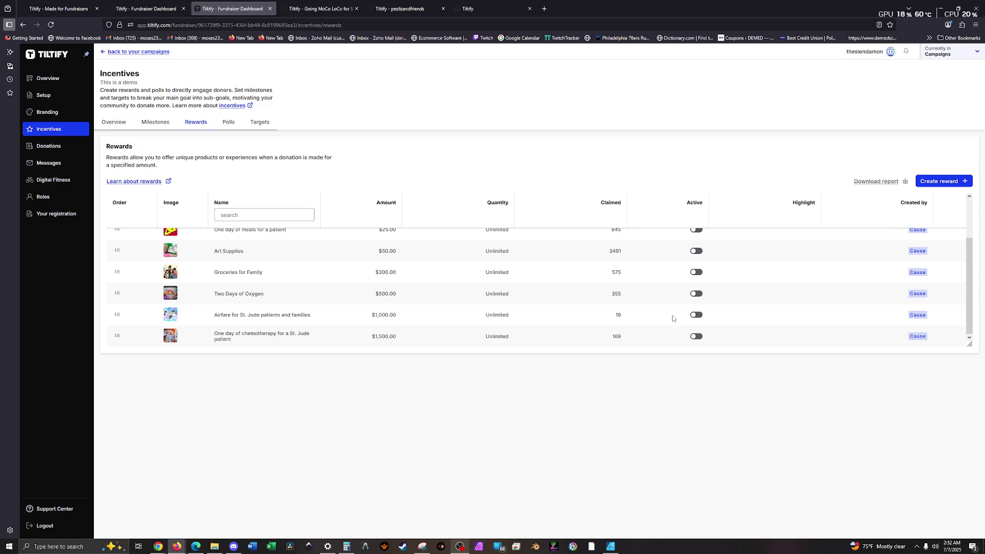
pyautogui.scroll(2, 673, 319)
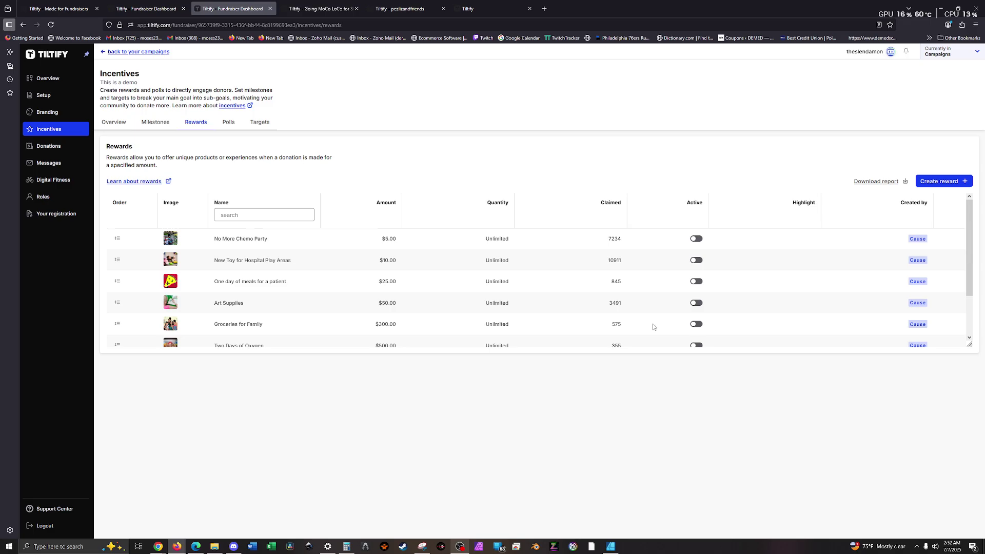
pyautogui.click(696, 239)
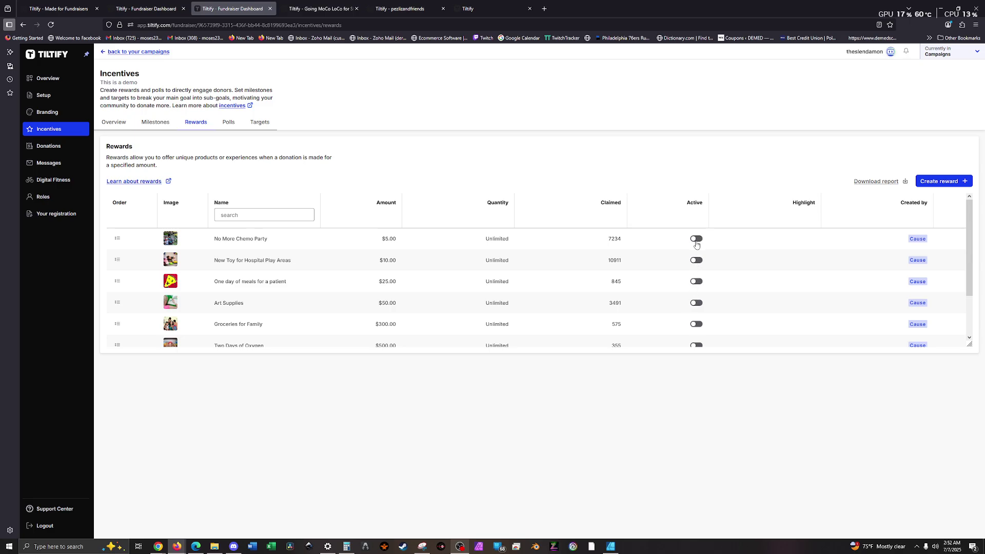
pyautogui.click(697, 282)
pyautogui.click(696, 324)
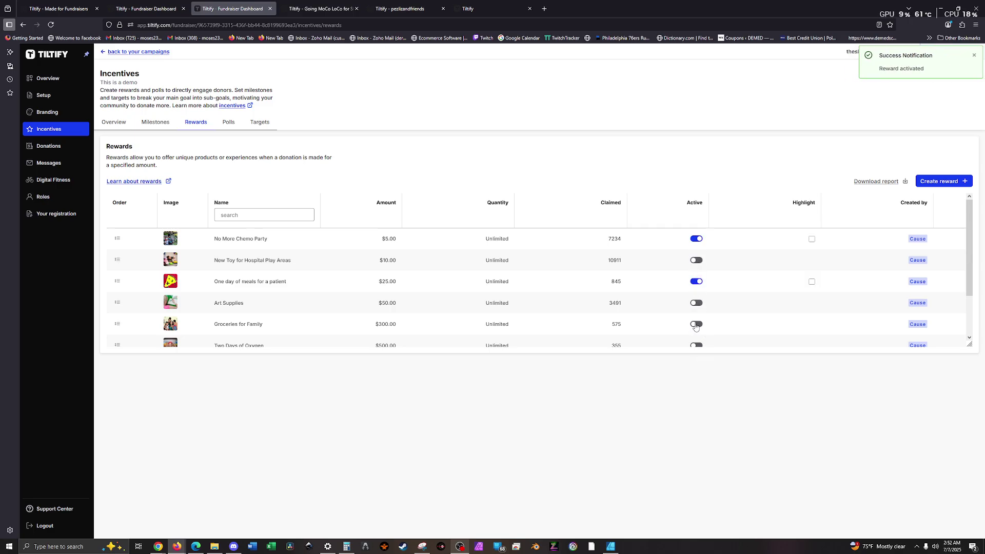
# Start a new reward named Reward 1 with an amount of $50.00 and the description test
pyautogui.click(942, 181)
pyautogui.click(235, 160)
pyautogui.write('Rewqar')
pyautogui.press('BackSpace')
pyautogui.press('BackSpace')
pyautogui.press('BackSpace')
pyautogui.write('ard 1')
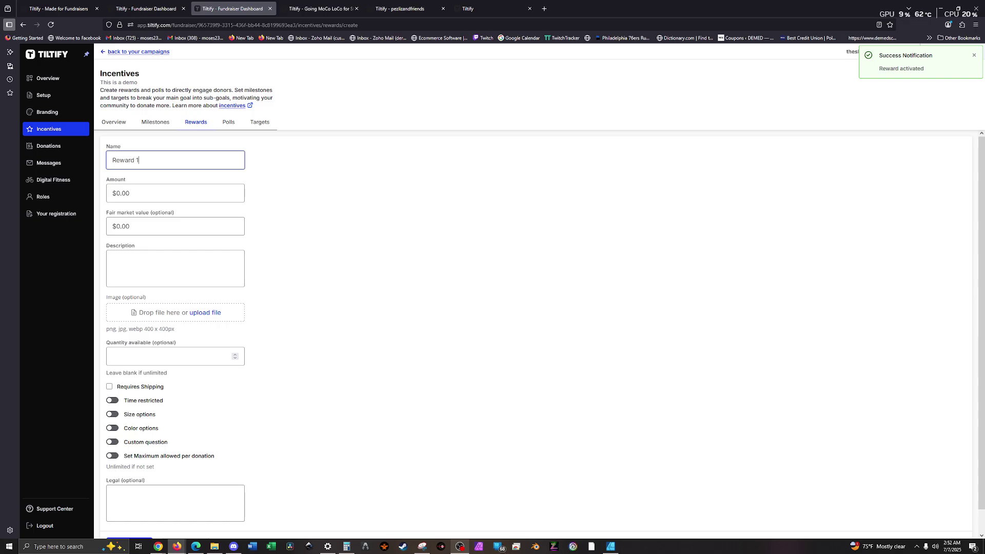
pyautogui.click(211, 201)
pyautogui.write('50')
pyautogui.click(215, 270)
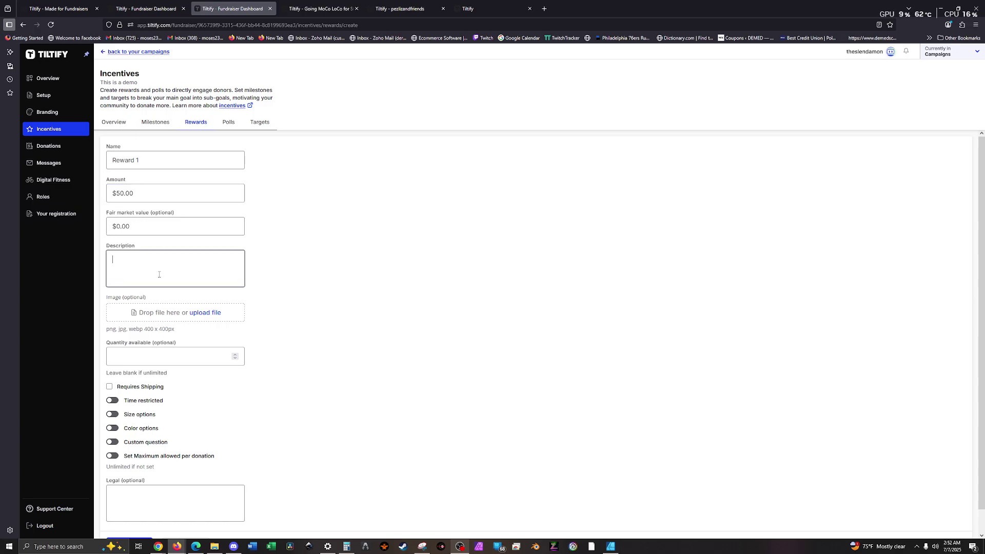
pyautogui.write('test')
# Try out the reward's Requires Shipping, Time restricted and Set Maximum allowed per donation options, switching each back off
pyautogui.scroll(-1, 180, 395)
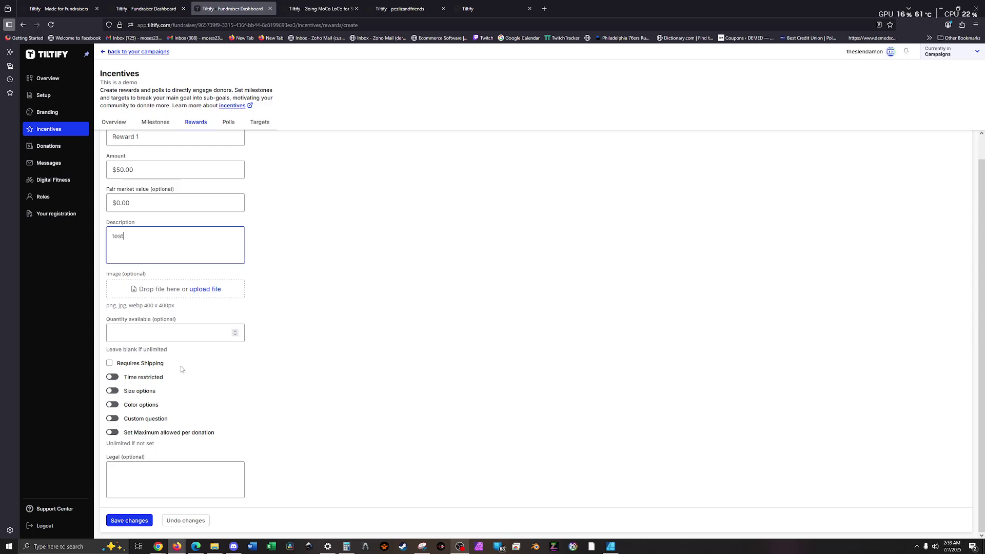
pyautogui.click(157, 365)
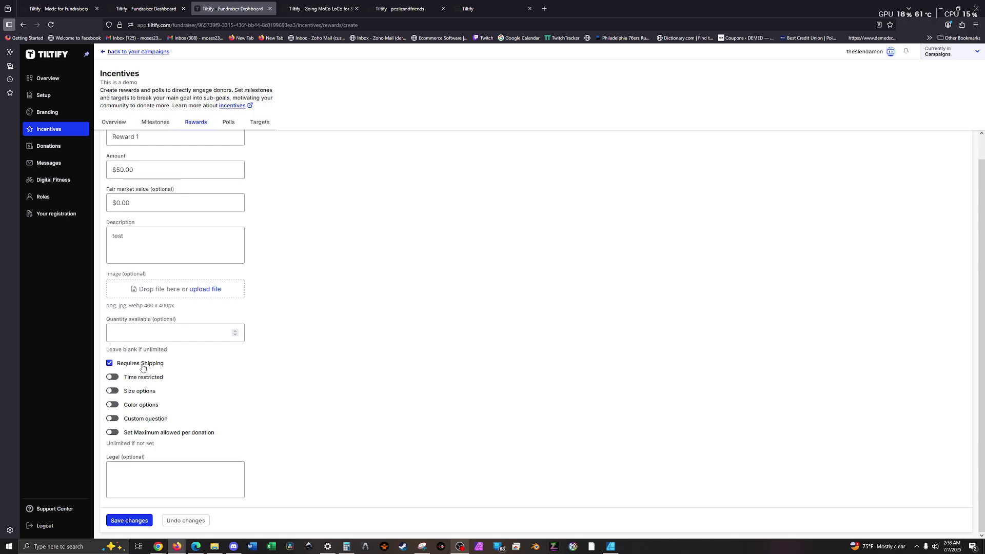
pyautogui.click(112, 378)
pyautogui.click(112, 379)
pyautogui.click(111, 433)
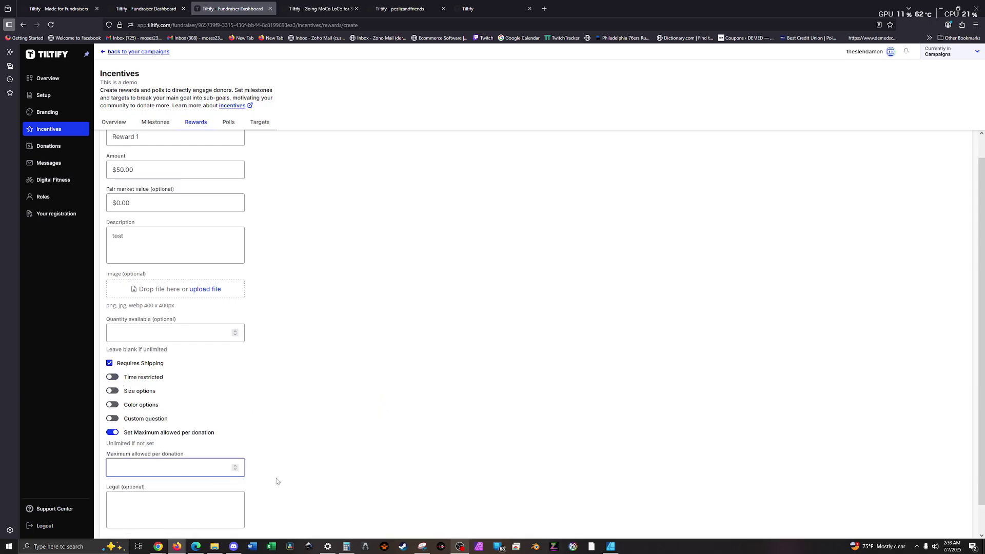
pyautogui.click(114, 432)
pyautogui.click(182, 337)
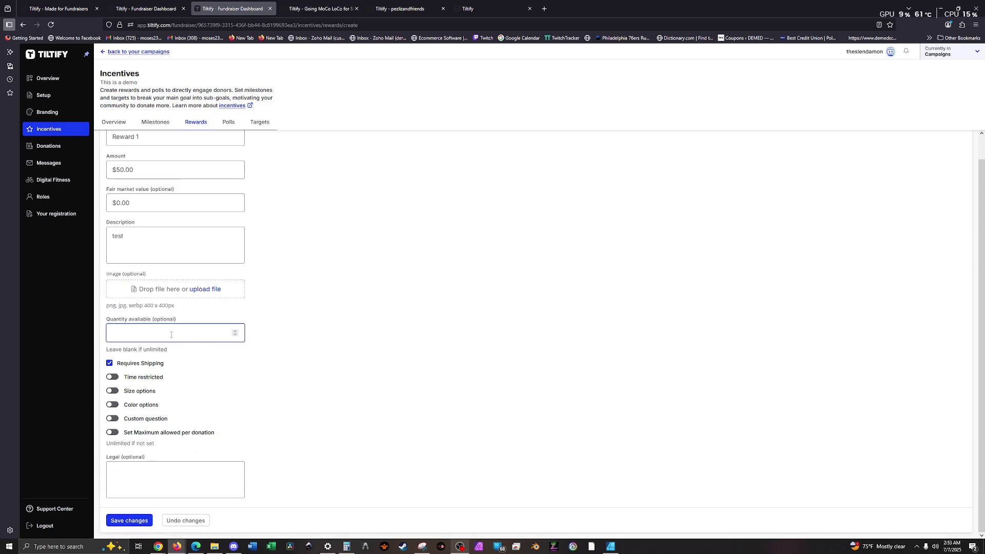
pyautogui.click(162, 362)
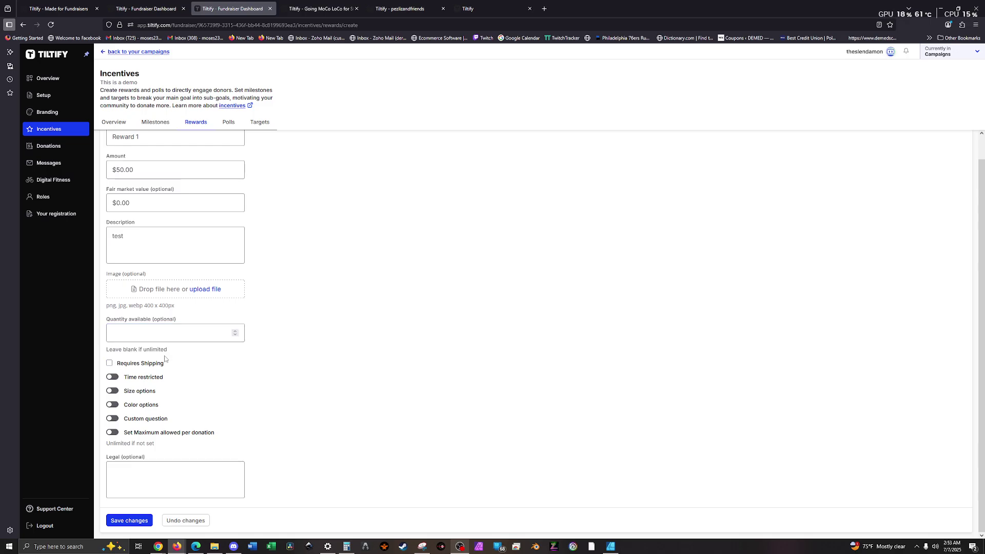
# Save the new reward and open the available actions for Reward 1 in the rewards list
pyautogui.click(129, 521)
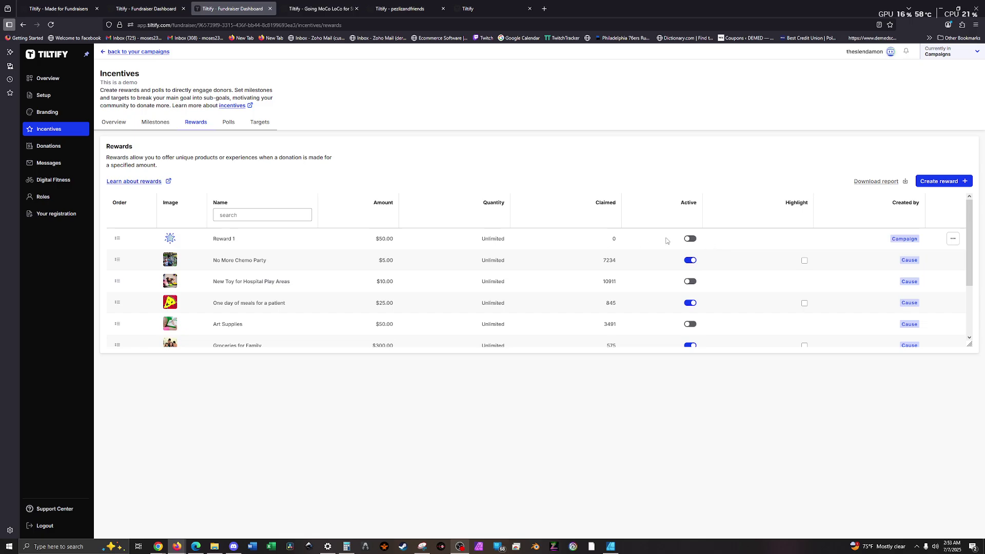
pyautogui.click(953, 239)
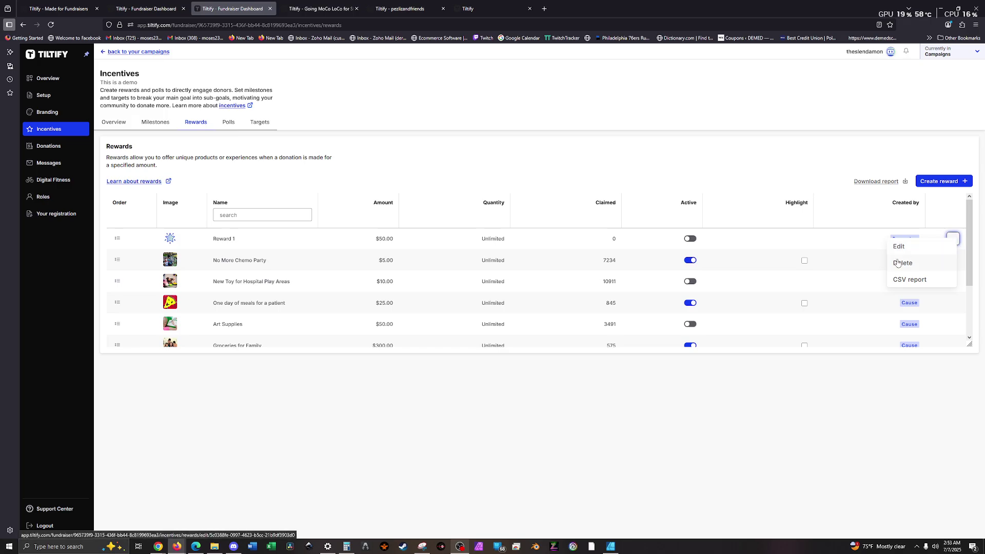
# Try out the Time restricted option and its start date picker while editing Reward 1, and leave without saving the changes
pyautogui.click(913, 249)
pyautogui.scroll(-1, 572, 262)
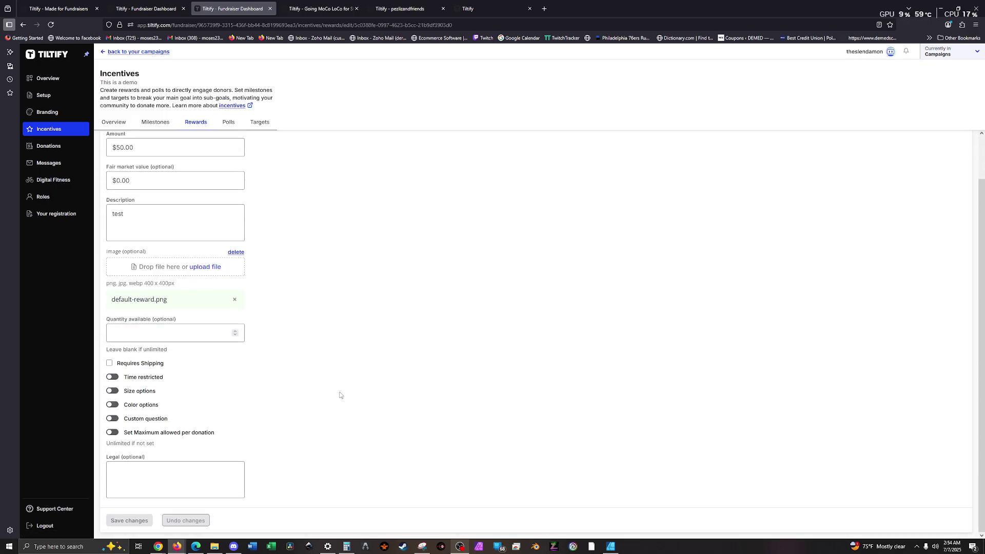
pyautogui.click(134, 377)
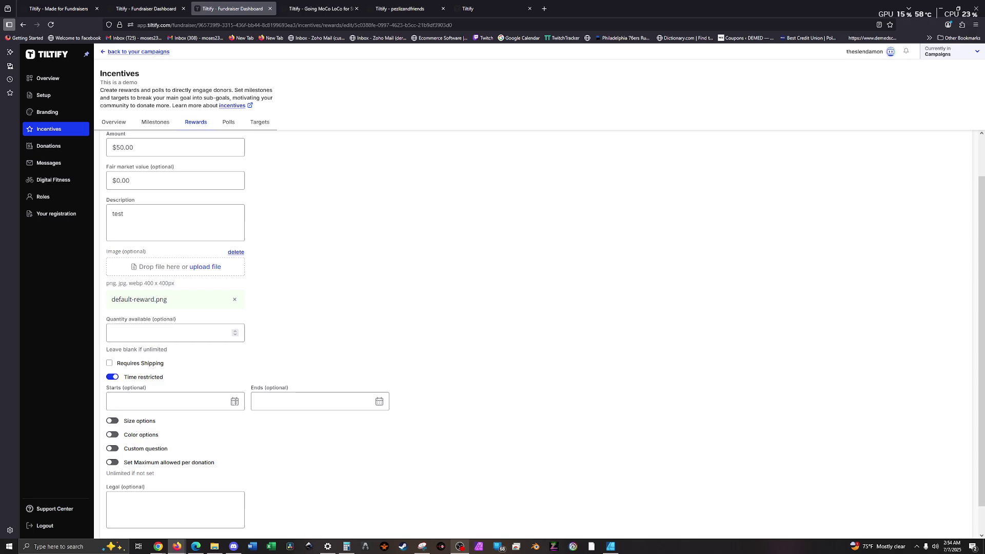
pyautogui.click(235, 402)
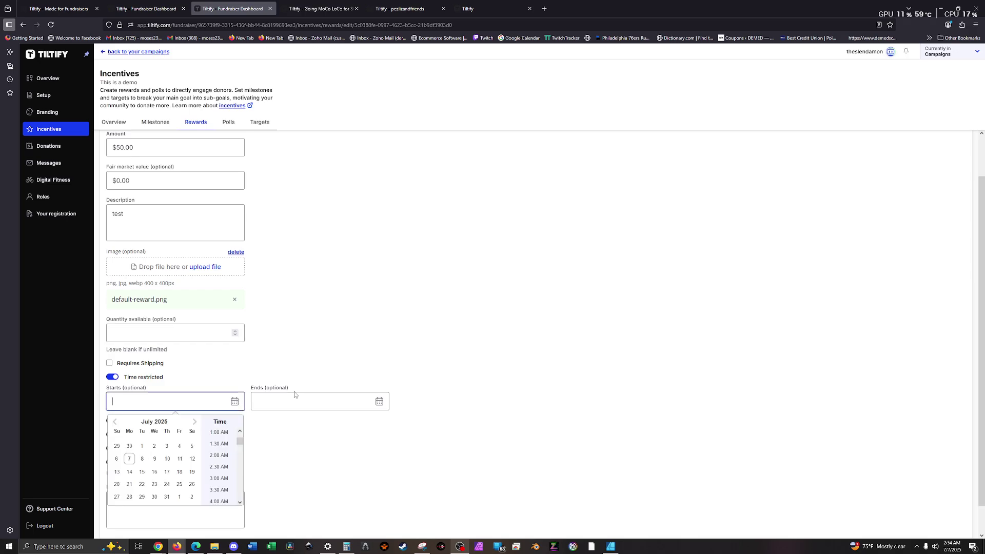
pyautogui.click(335, 336)
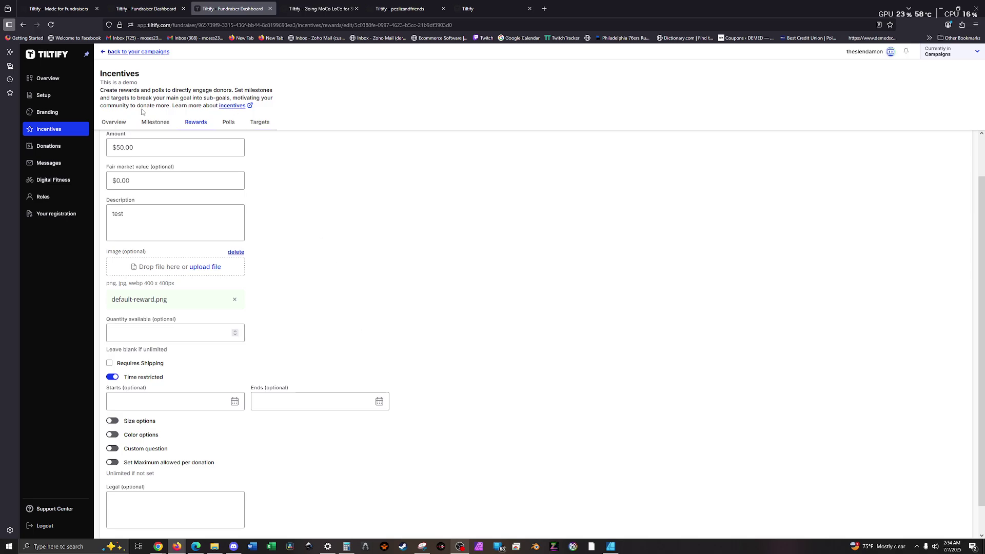
pyautogui.click(119, 54)
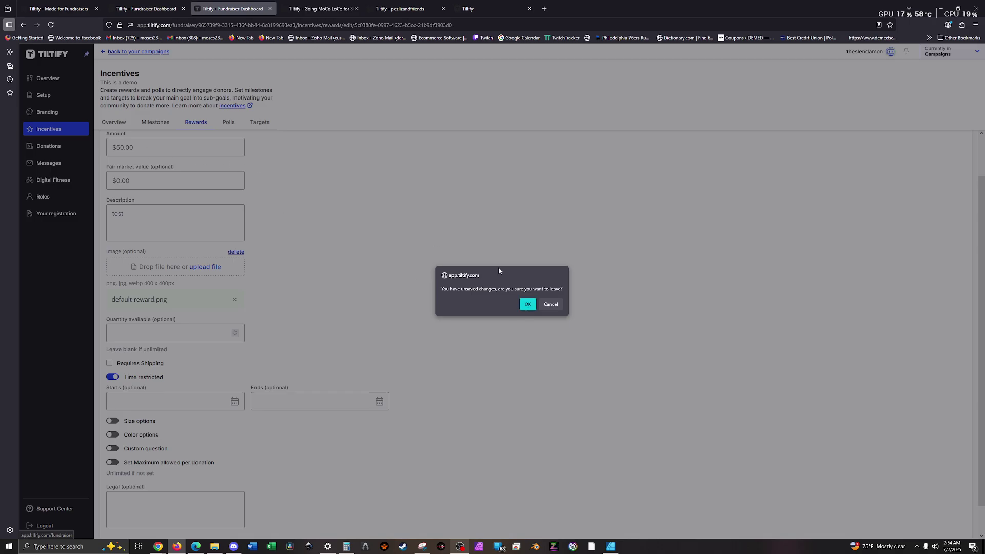
pyautogui.click(551, 304)
pyautogui.click(83, 128)
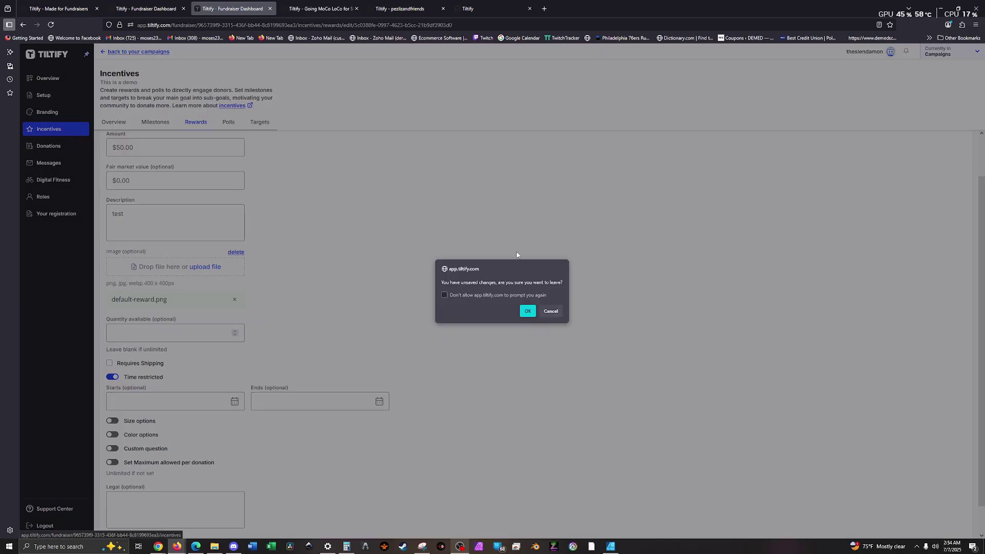
pyautogui.click(527, 311)
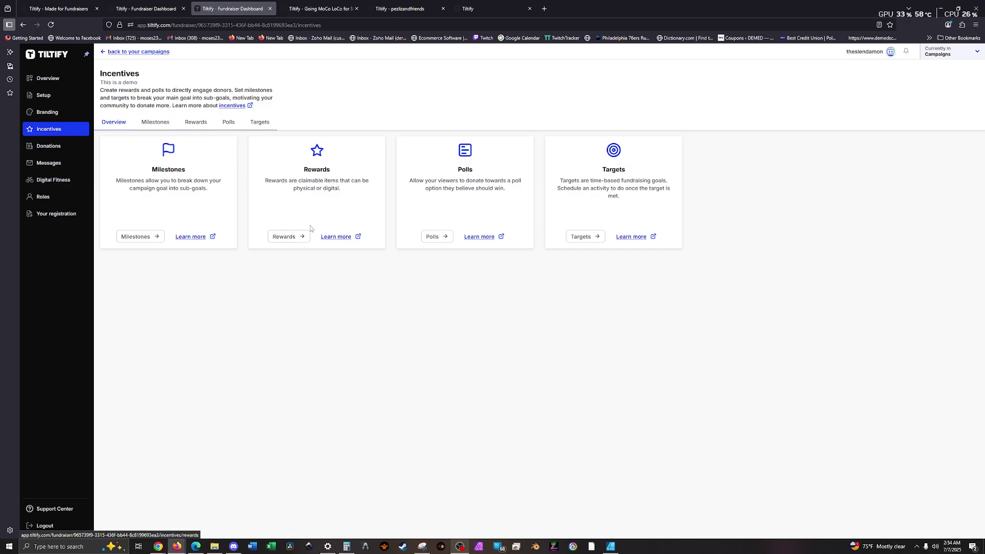
# Activate Reward 1 in the rewards list and view the public campaign page
pyautogui.click(284, 236)
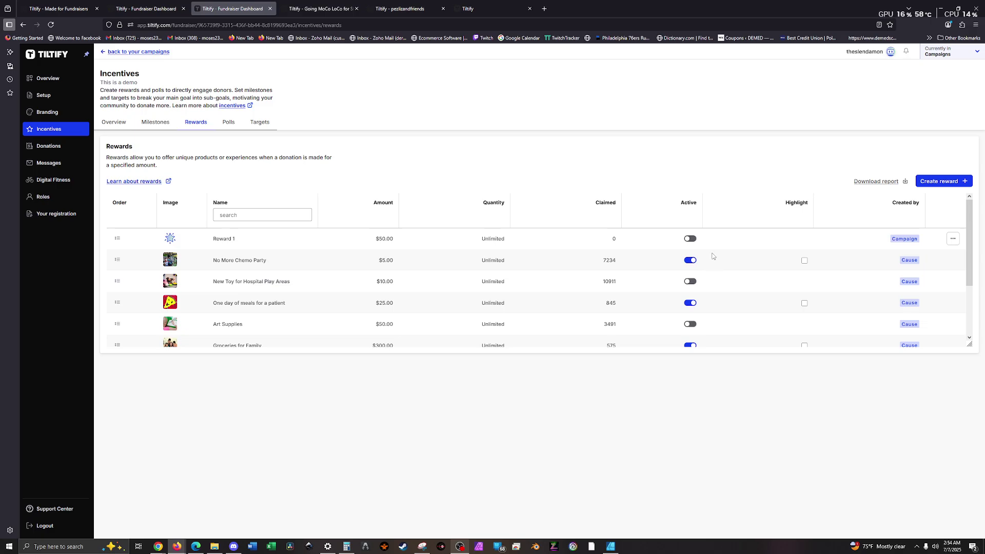
pyautogui.click(691, 239)
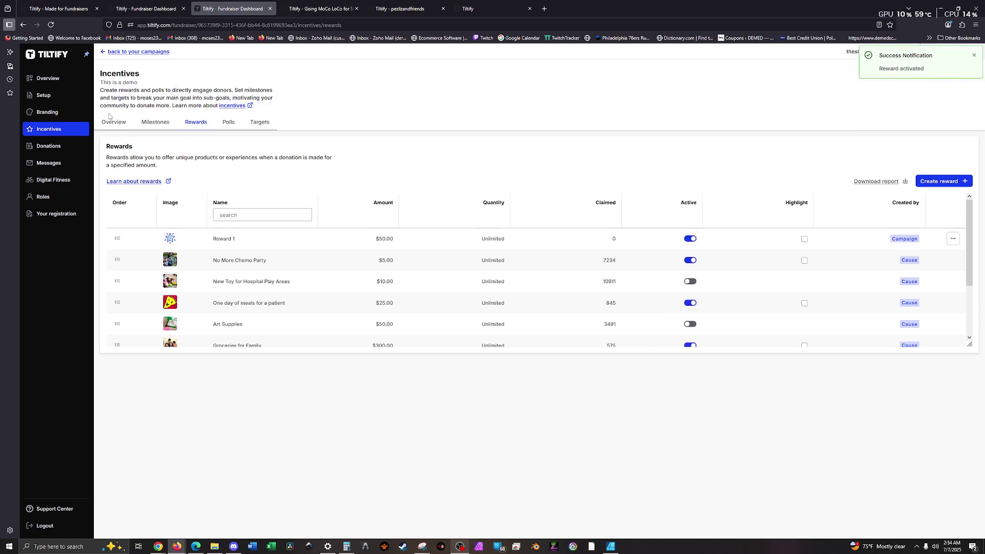
pyautogui.click(57, 78)
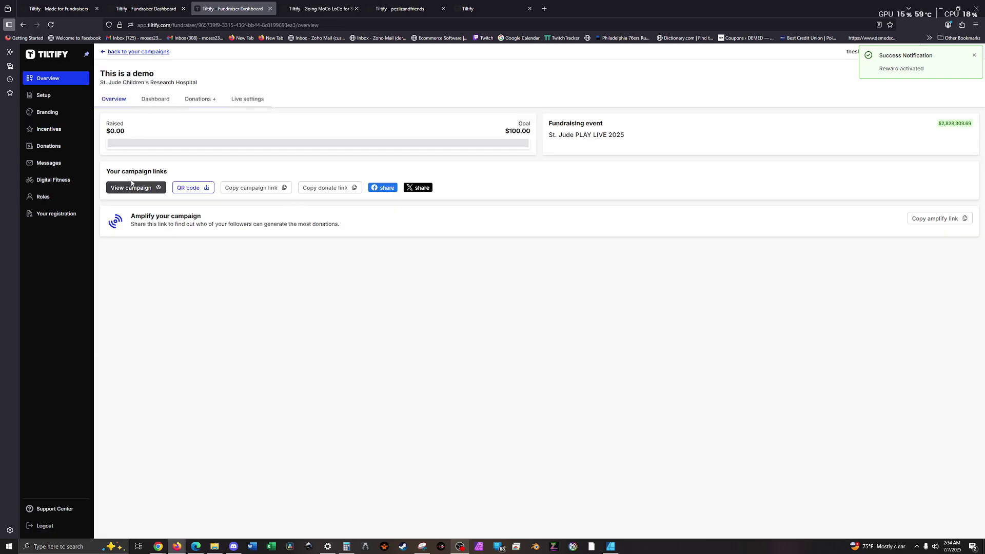
pyautogui.click(131, 187)
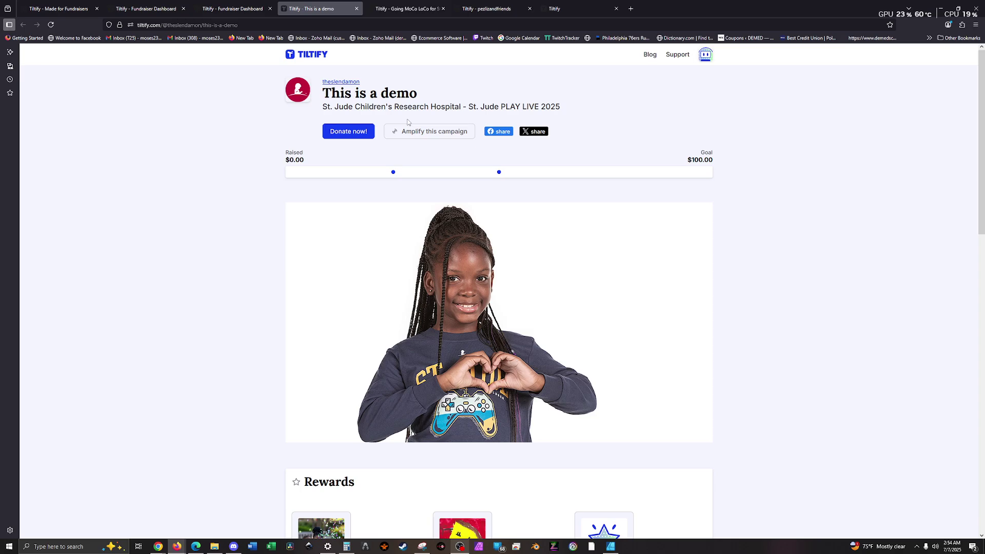
# Start a donation from the campaign page with Reward 1 in the cart and proceed to the donor details
pyautogui.click(354, 129)
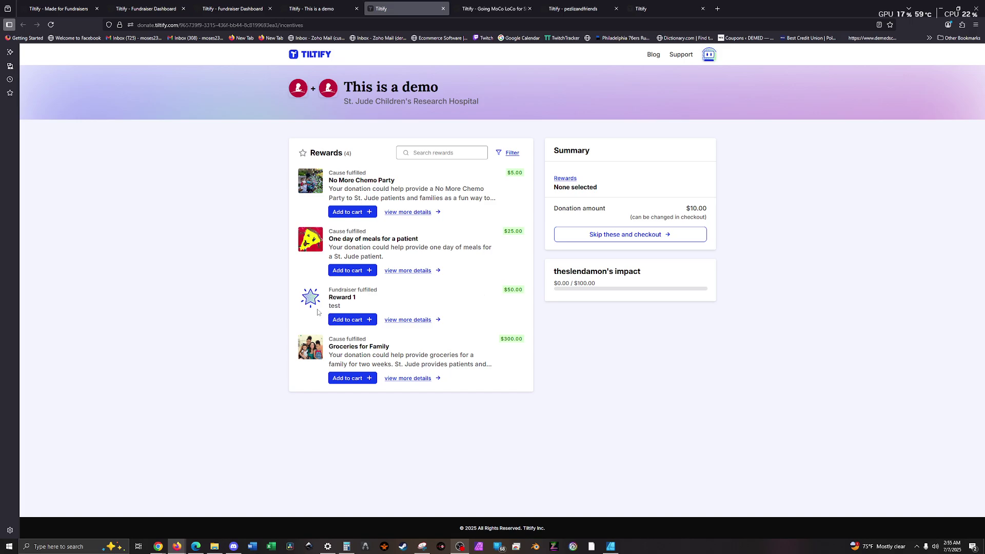
pyautogui.click(361, 320)
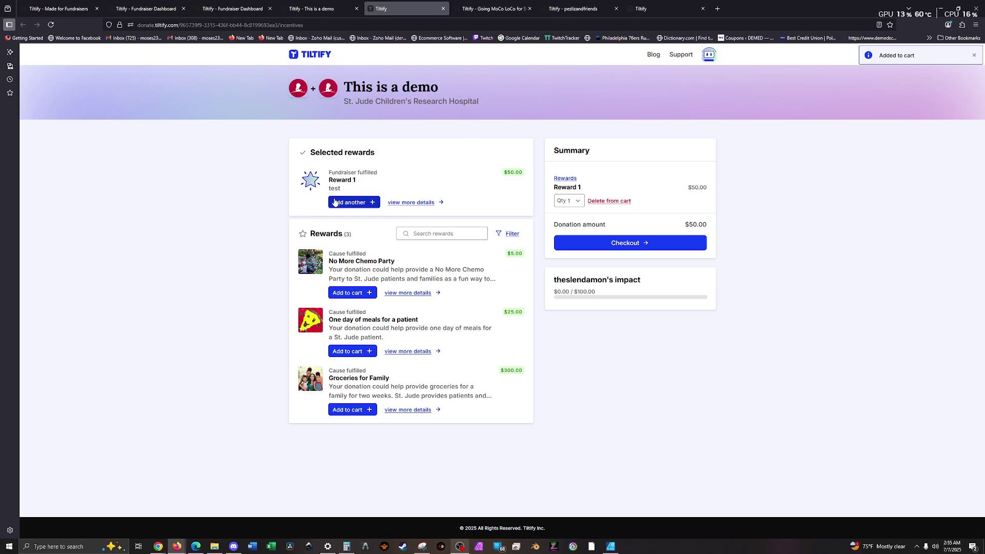
pyautogui.click(611, 243)
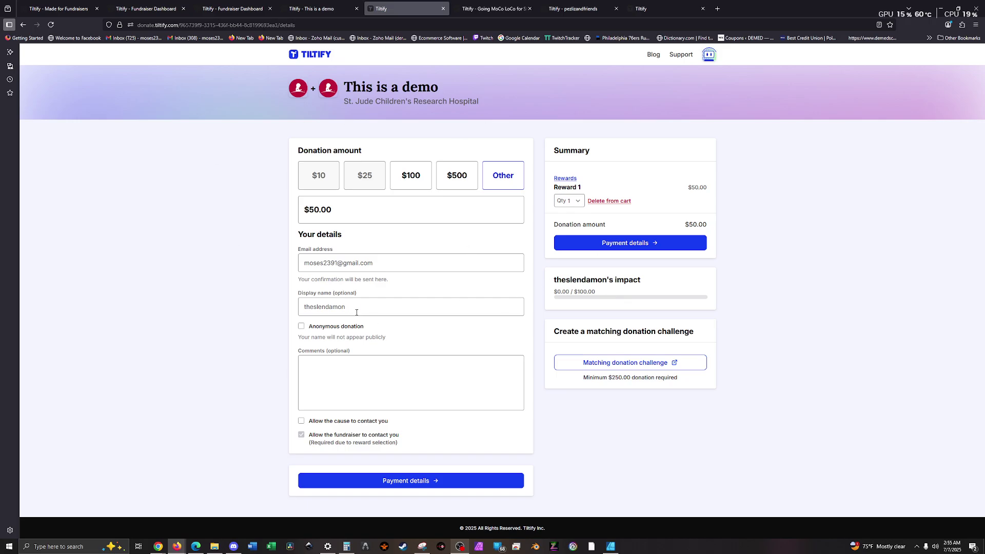
pyautogui.click(348, 257)
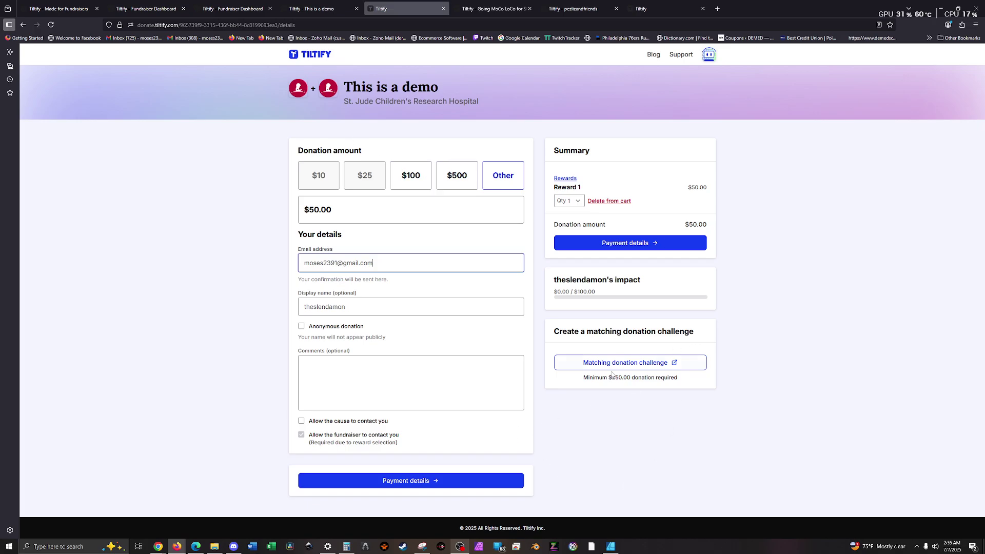
# Start a matching donation challenge with the public name dfgdafg and the public comment sdfasdfas
pyautogui.click(666, 367)
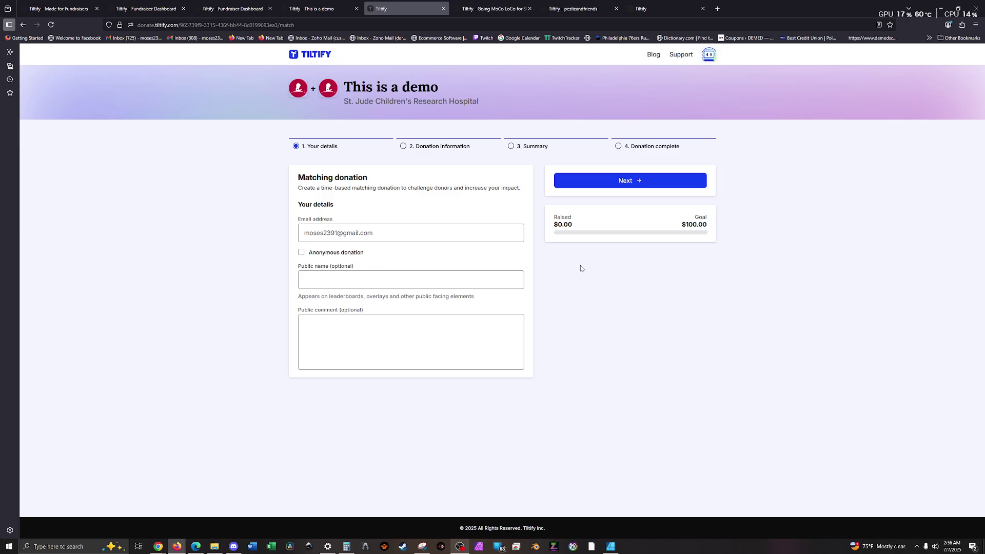
pyautogui.click(413, 280)
pyautogui.write('dfgdafg')
pyautogui.click(405, 338)
pyautogui.write('sdfasdfas')
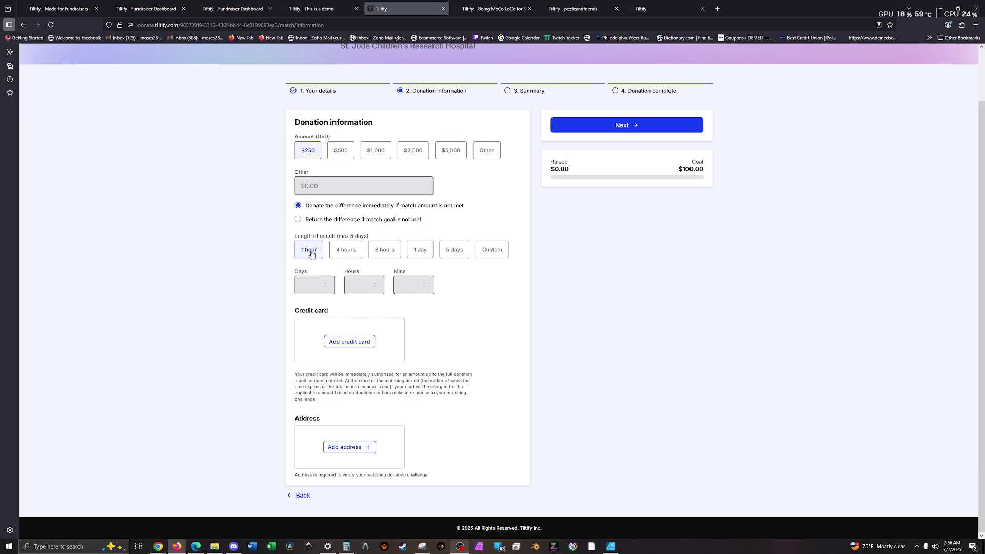
# Set the length of the match to 5 days, and abandon the donation by backing out and closing its page
pyautogui.click(455, 258)
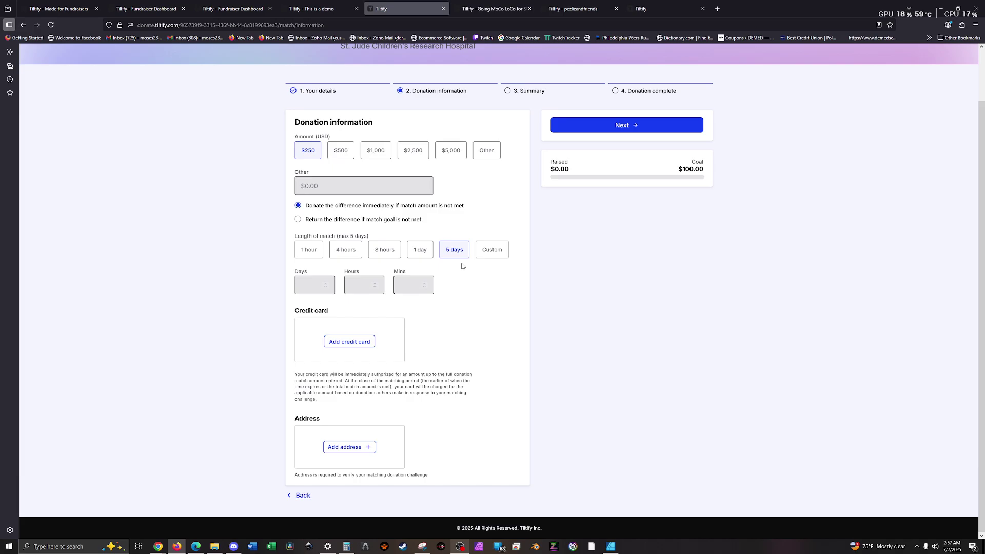
pyautogui.click(22, 26)
pyautogui.click(23, 25)
pyautogui.click(23, 26)
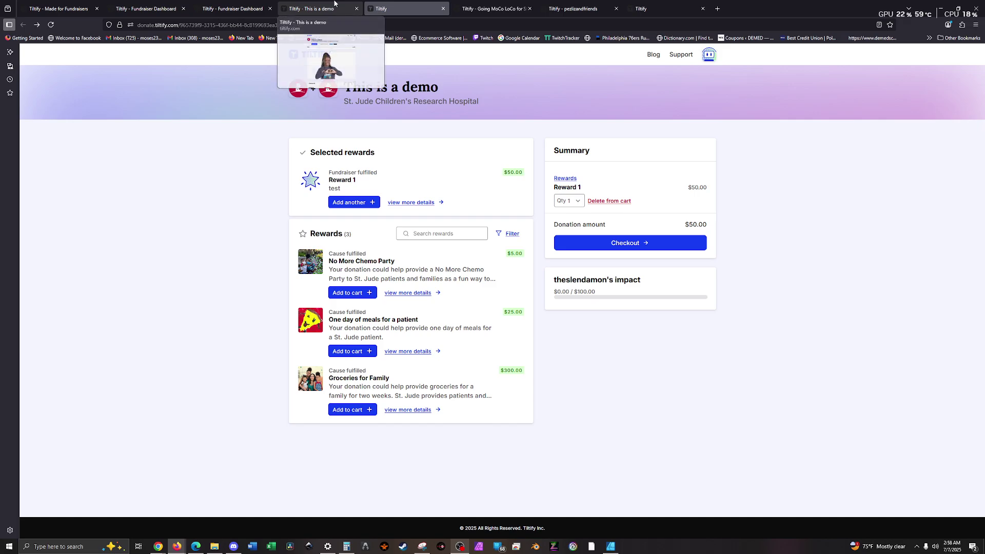
pyautogui.moveTo(221, 3)
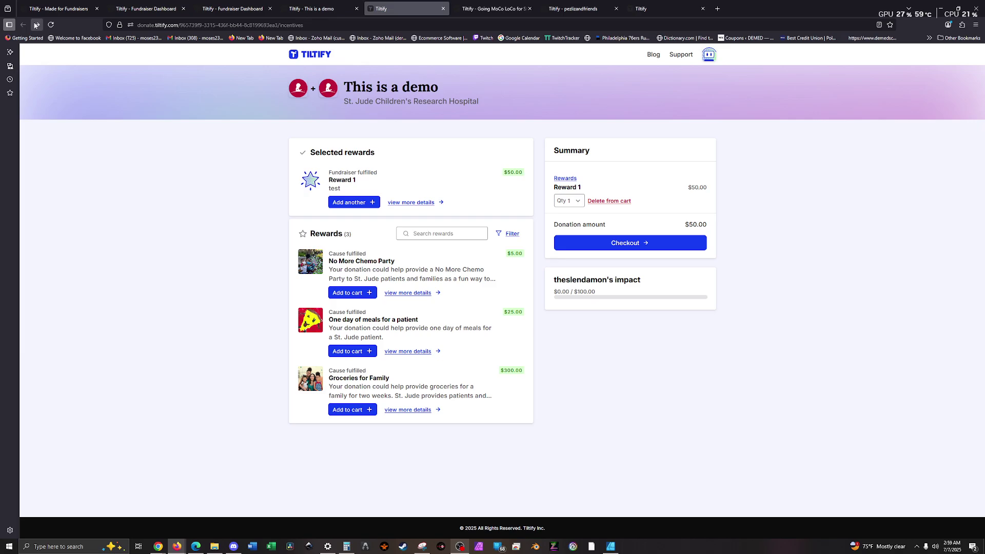
pyautogui.click(442, 8)
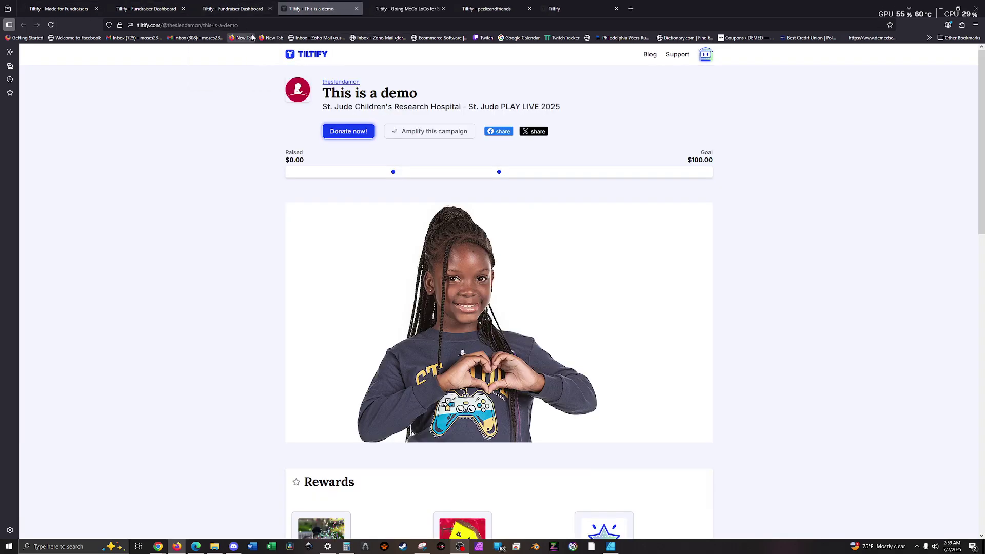
# Examine the Name, Amount and Ends fields of a new target in the campaign's incentives, and leave without creating it
pyautogui.click(244, 2)
pyautogui.click(47, 128)
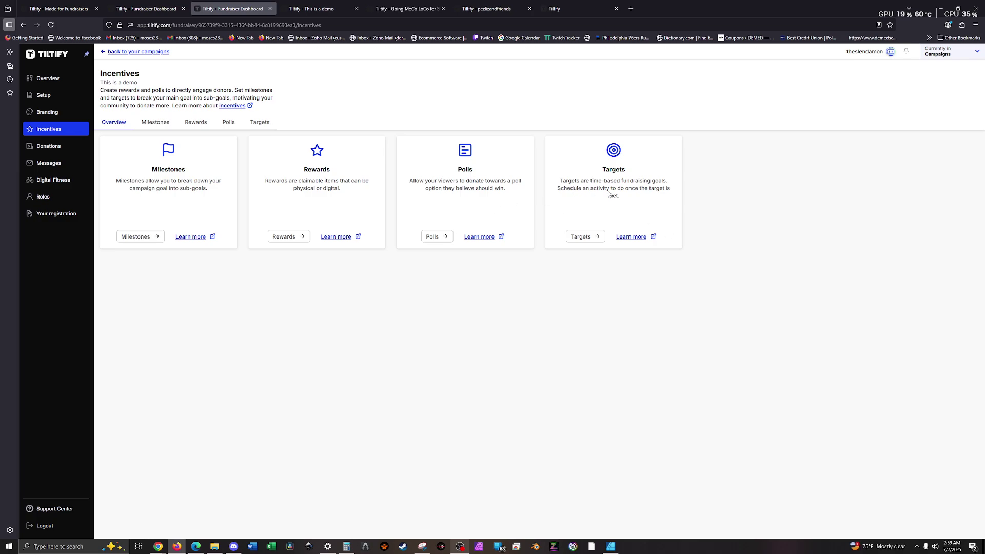
pyautogui.click(583, 237)
pyautogui.click(534, 212)
pyautogui.click(220, 227)
pyautogui.click(319, 219)
pyautogui.click(203, 228)
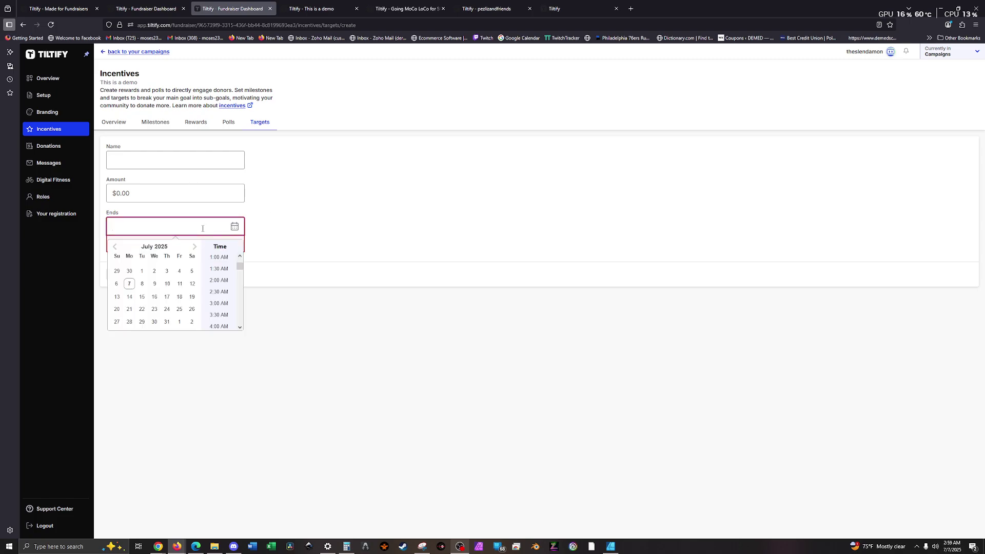
pyautogui.click(183, 162)
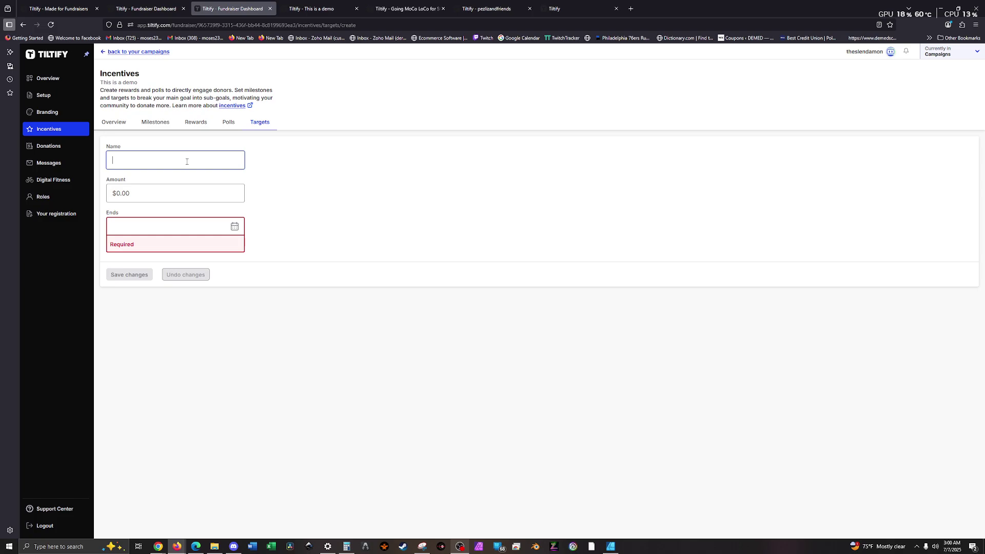
pyautogui.click(22, 24)
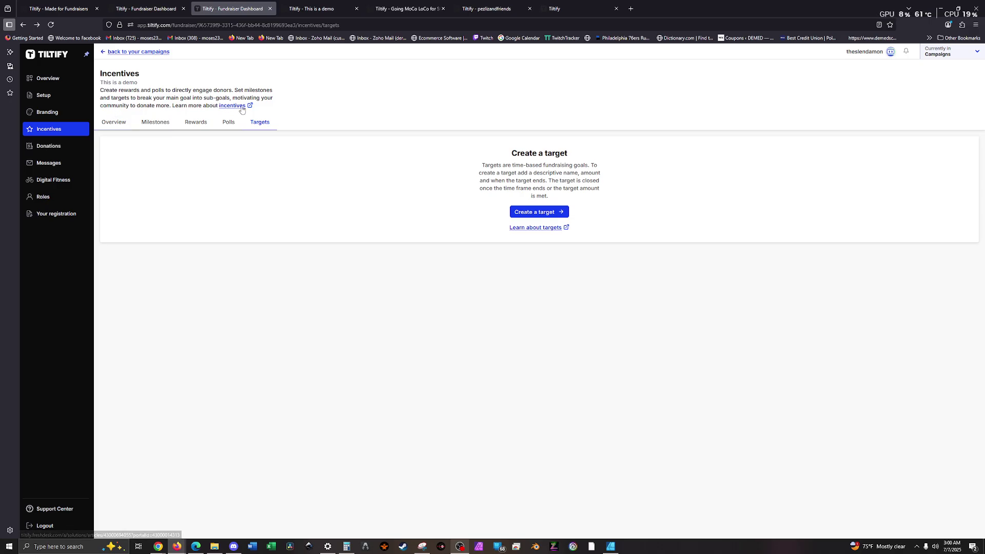
# Review the campaign's donations report page, the donations feed in its overview, and the Digital Fitness settings
pyautogui.click(68, 146)
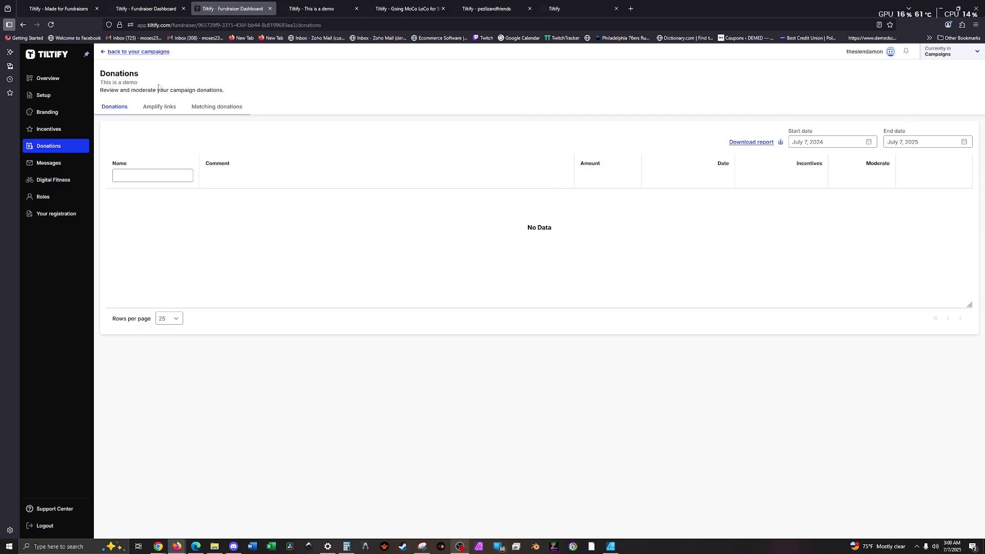
pyautogui.click(59, 83)
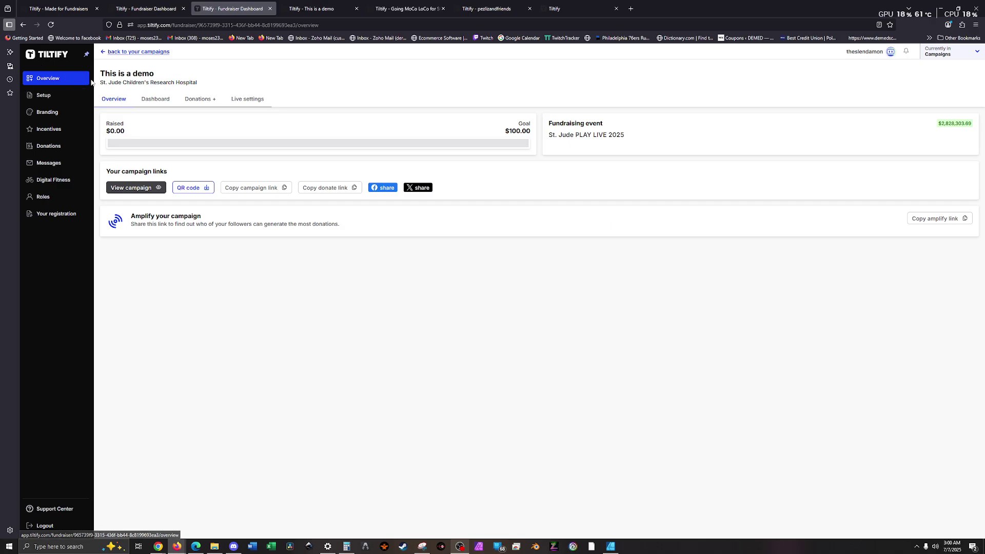
pyautogui.click(199, 99)
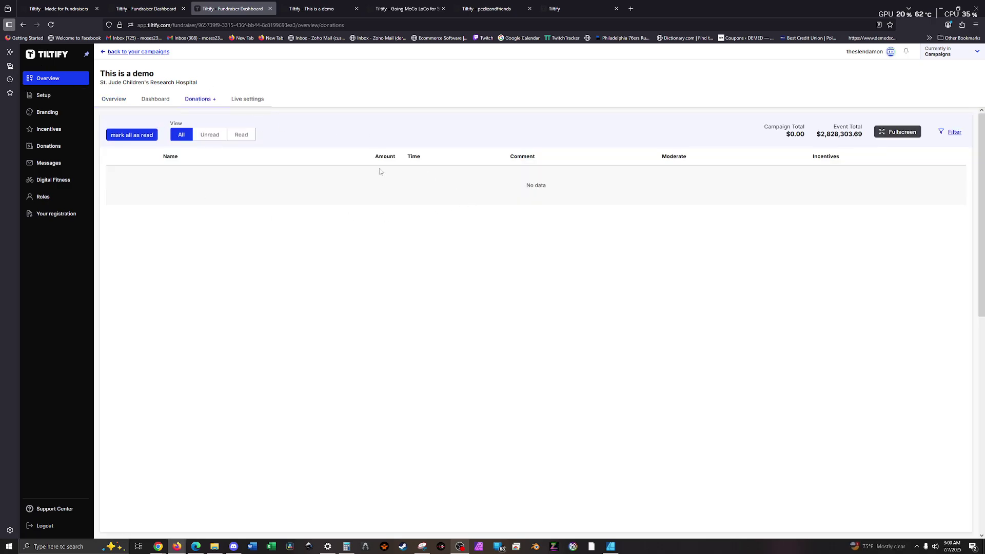
pyautogui.moveTo(590, 192); pyautogui.dragTo(394, 183)
pyautogui.click(607, 195)
pyautogui.click(49, 146)
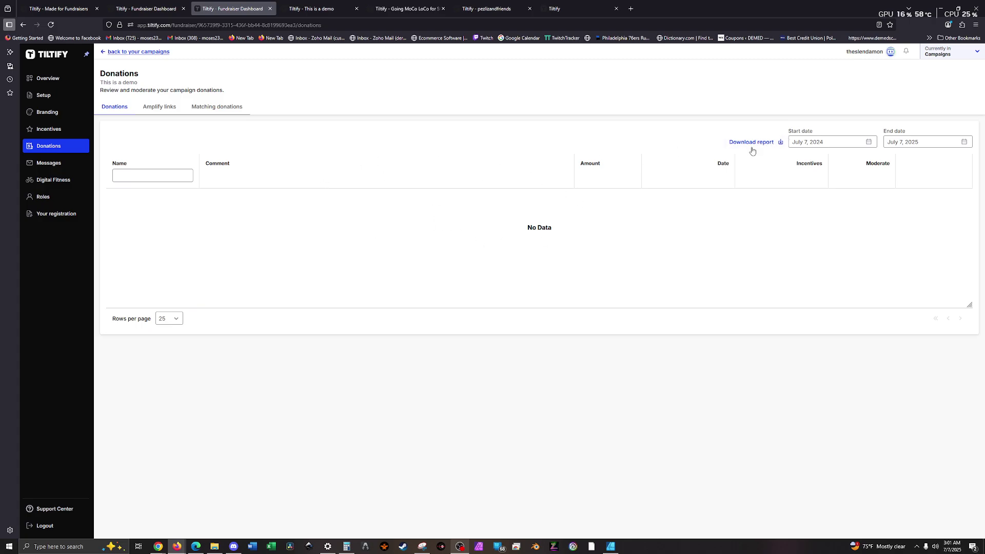
pyautogui.click(56, 180)
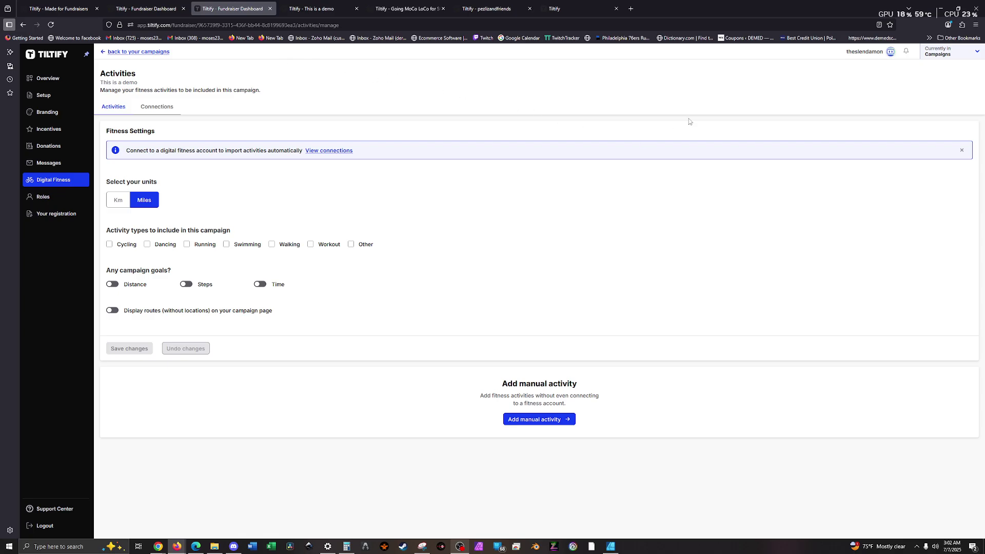
# Go to My Hub and reopen the This is a demo campaign from the charity campaigns
pyautogui.click(946, 54)
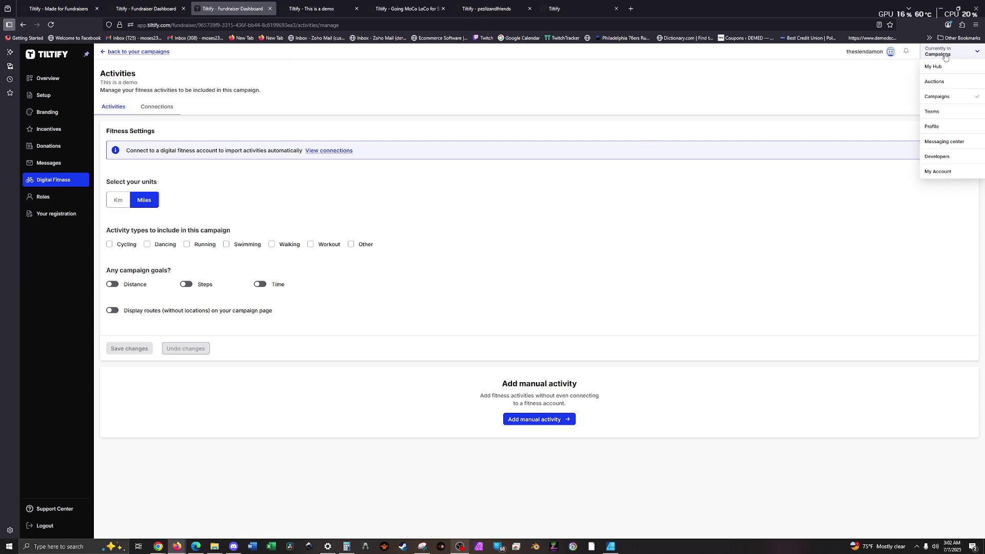
pyautogui.click(934, 67)
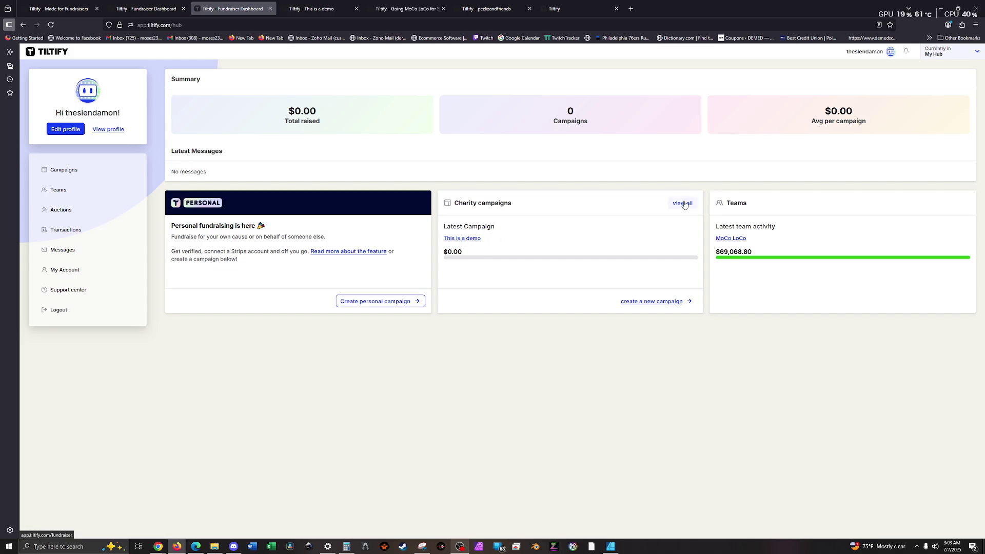
pyautogui.click(474, 238)
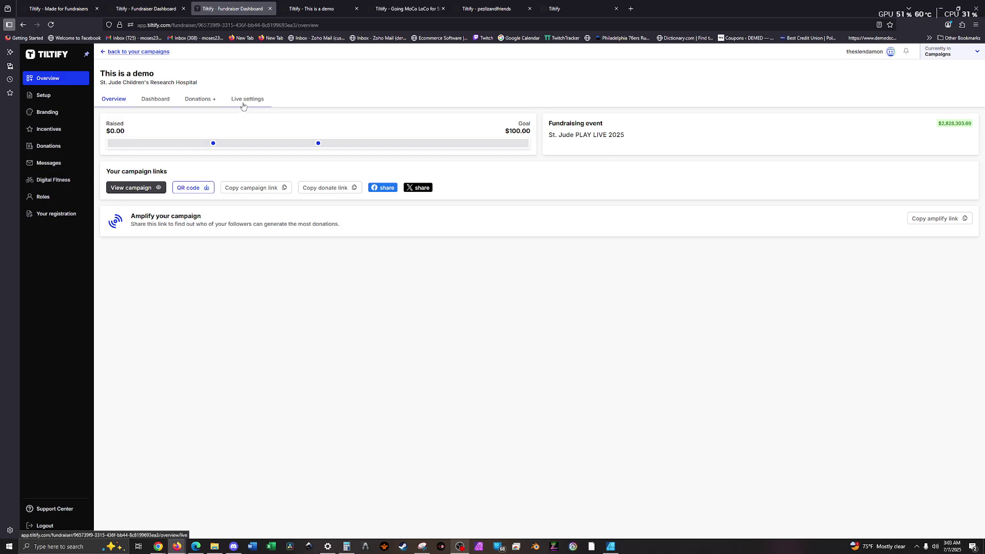
# Unpublish the This is a demo campaign from its setup and return to the list of campaigns
pyautogui.click(66, 98)
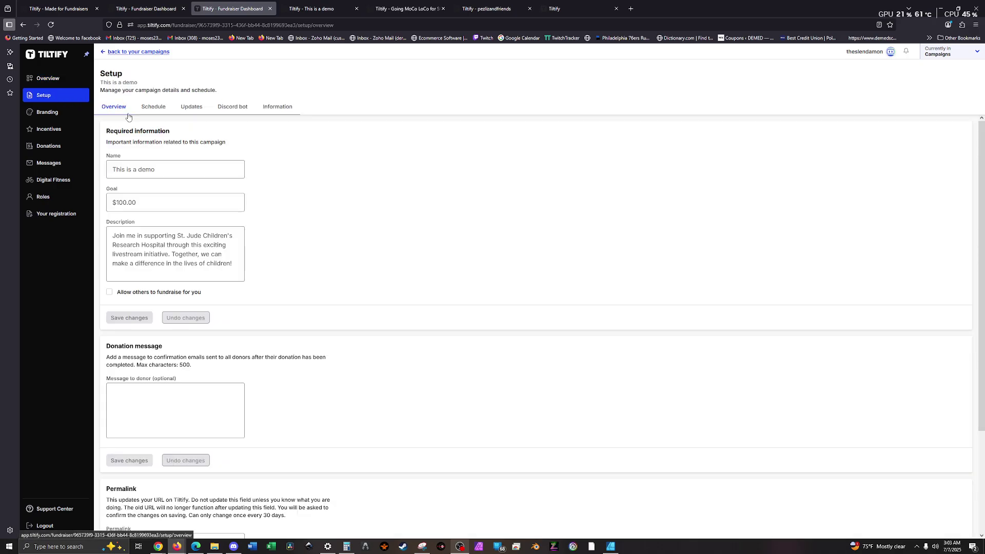
pyautogui.scroll(-3, 367, 228)
pyautogui.click(159, 520)
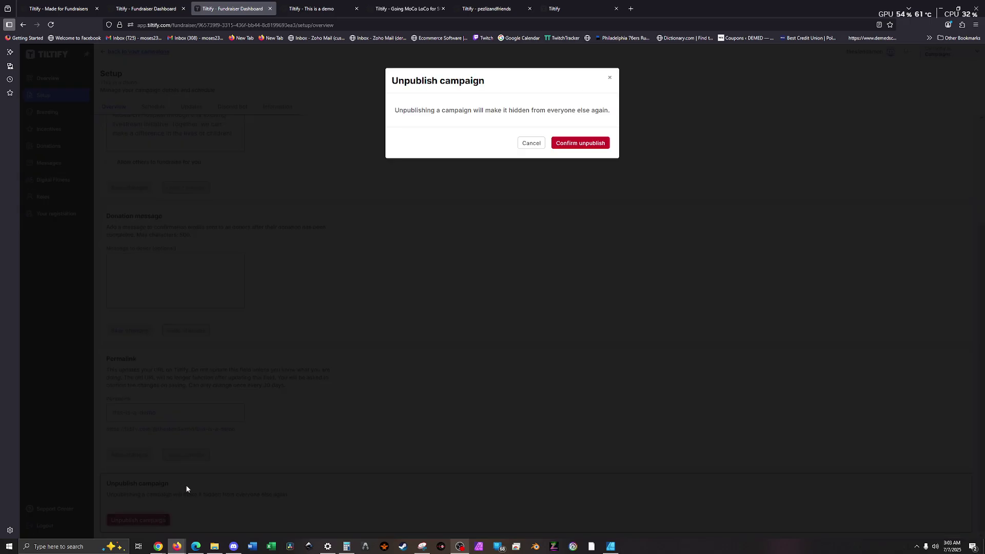
pyautogui.click(565, 146)
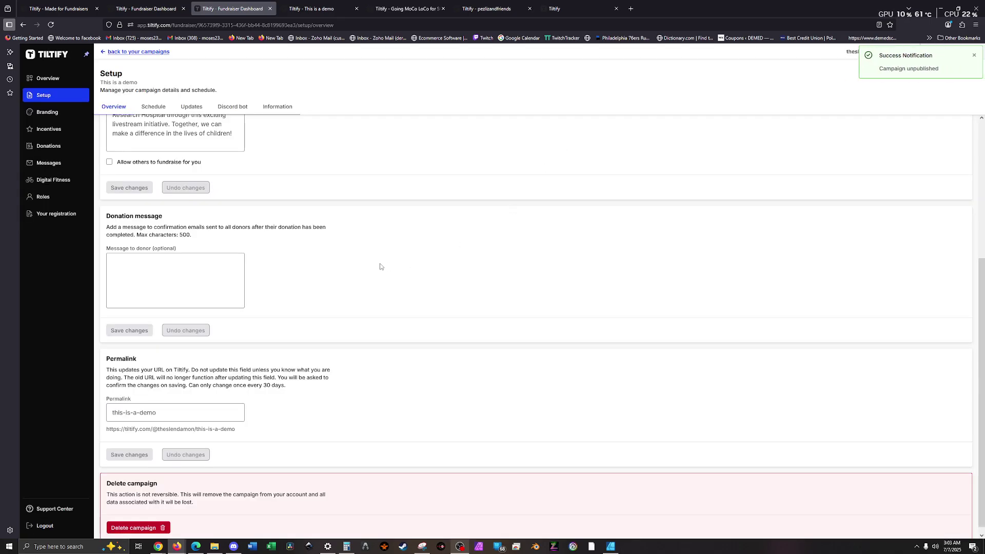
pyautogui.click(49, 78)
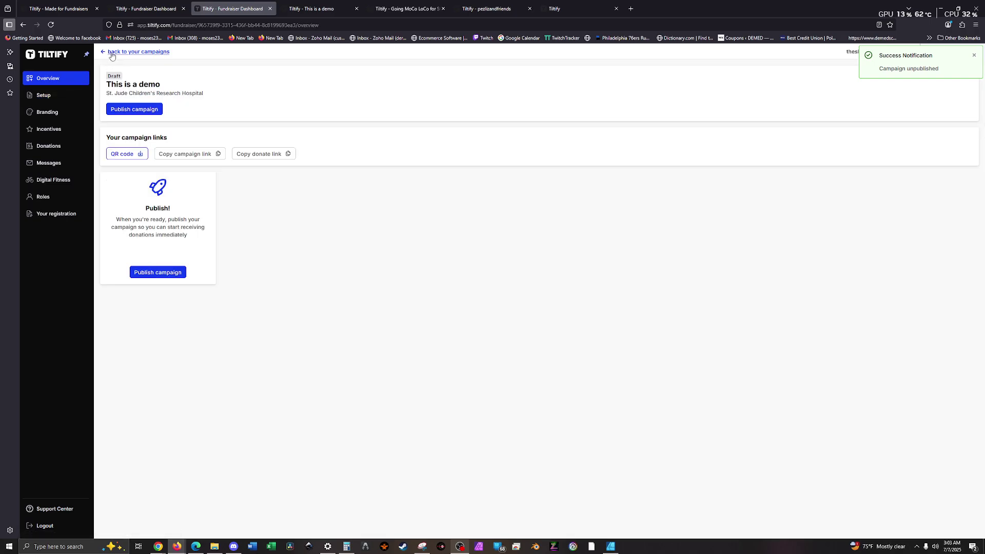
pyautogui.click(112, 52)
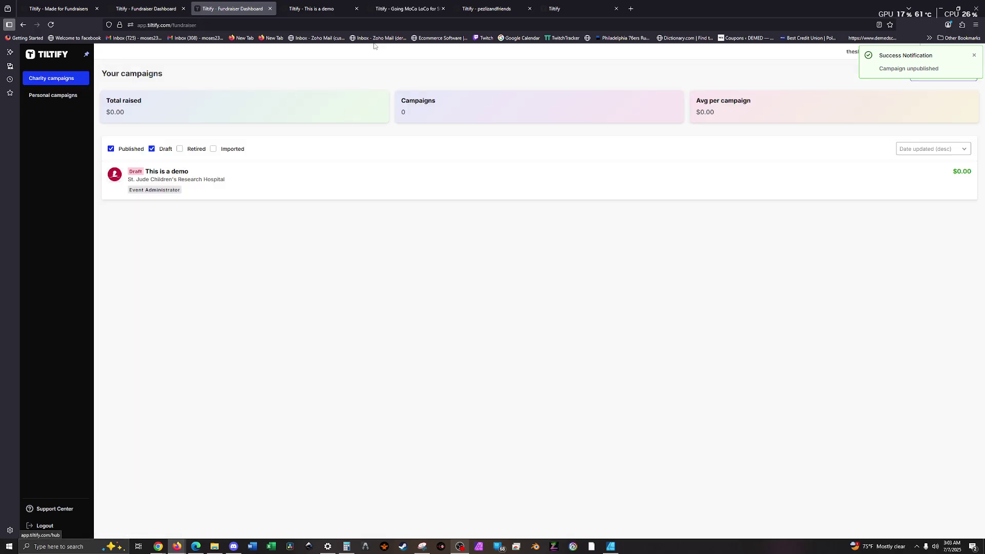
# Go to My Hub and review the MoCo LoCo team's profile, including its social links
pyautogui.click(954, 53)
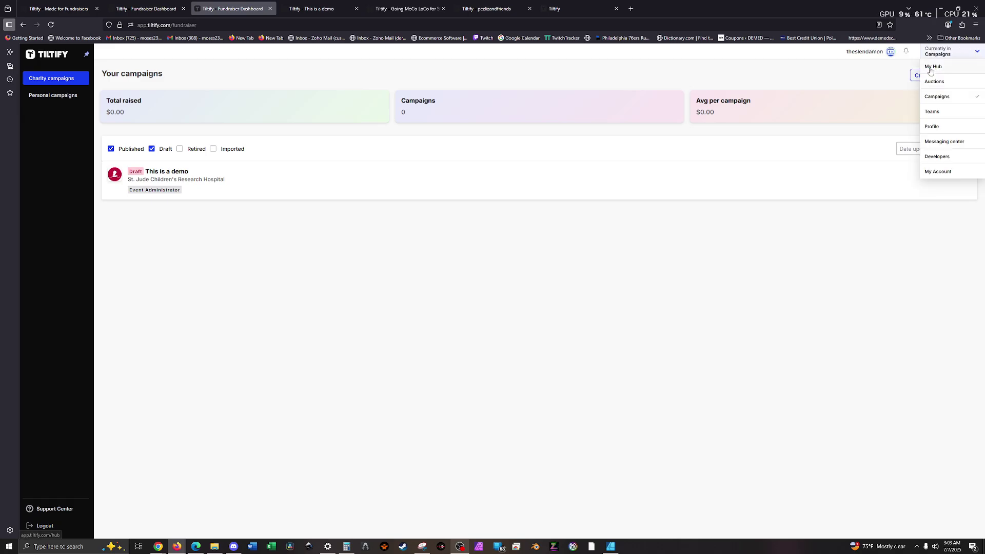
pyautogui.click(931, 71)
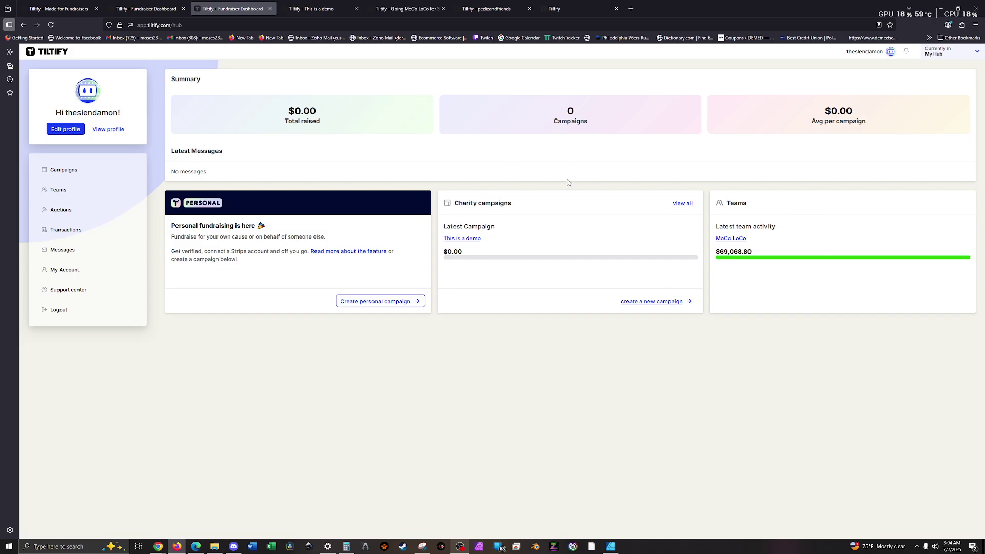
pyautogui.click(739, 239)
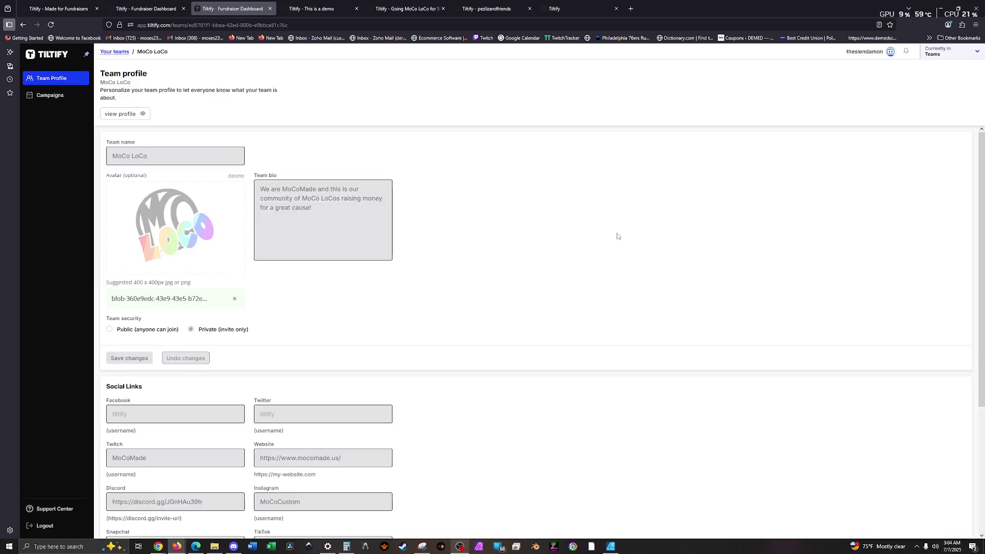
pyautogui.scroll(-3, 608, 209)
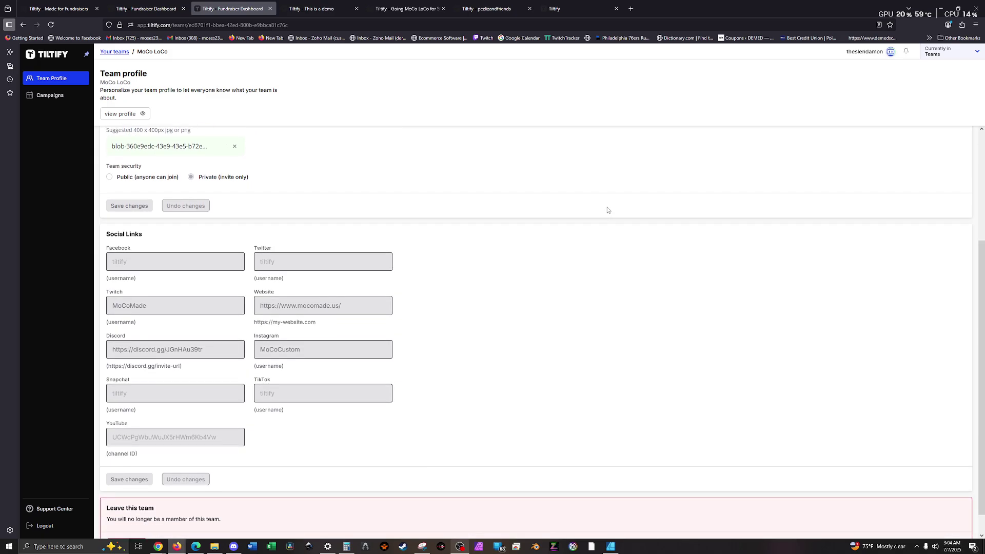
pyautogui.scroll(-1, 592, 215)
pyautogui.scroll(3, 592, 217)
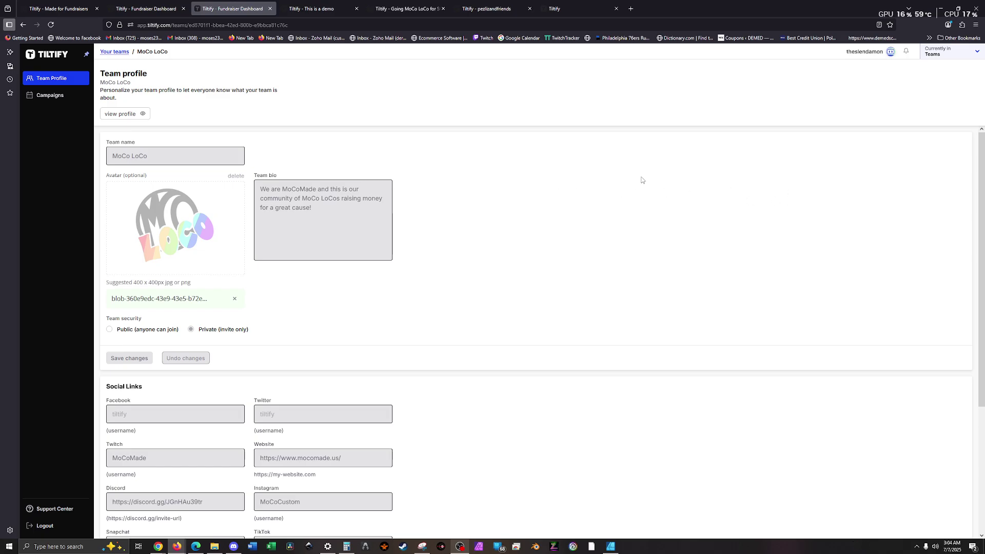
# Open the team campaign Going MoCo LoCo for St. Jude 2025 and start creating an individual campaign that supports it
pyautogui.click(46, 96)
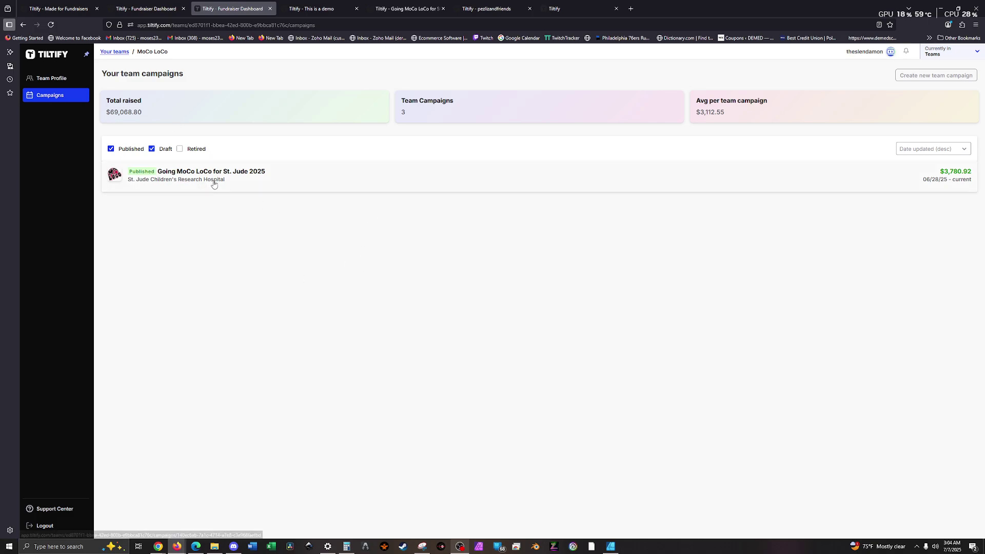
pyautogui.click(316, 179)
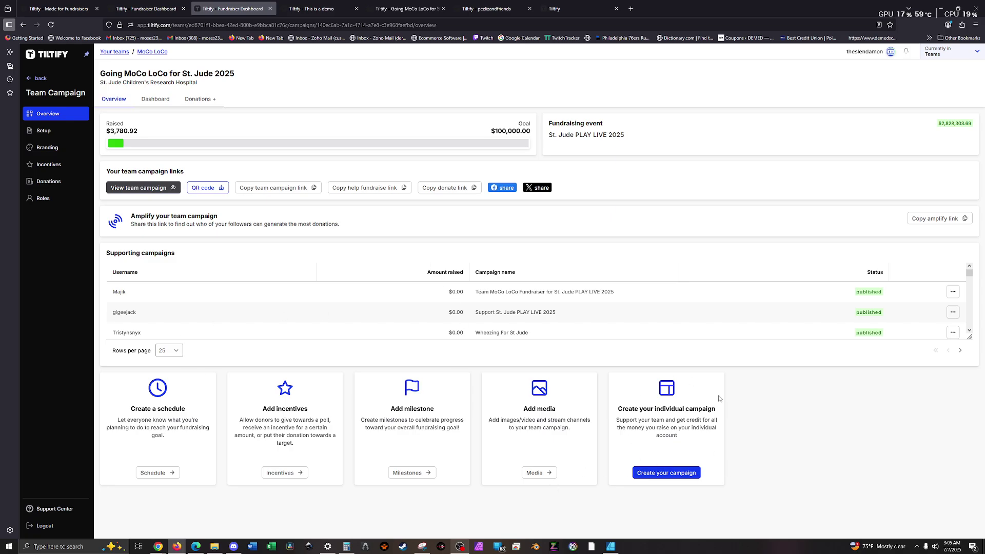
pyautogui.click(666, 474)
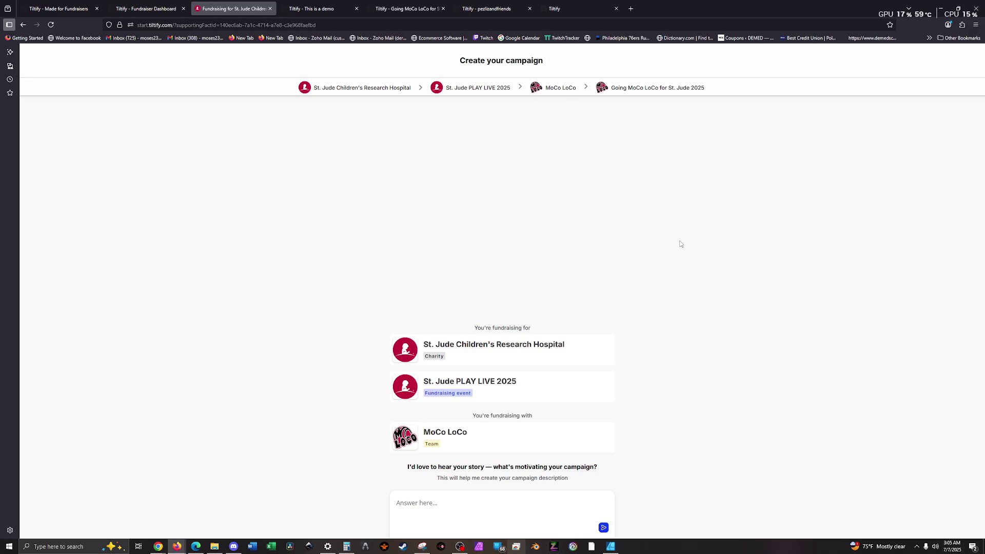
# Skip the story question, choose Quick start, and answer Both for donor location and for who is most likely to donate
pyautogui.click(604, 527)
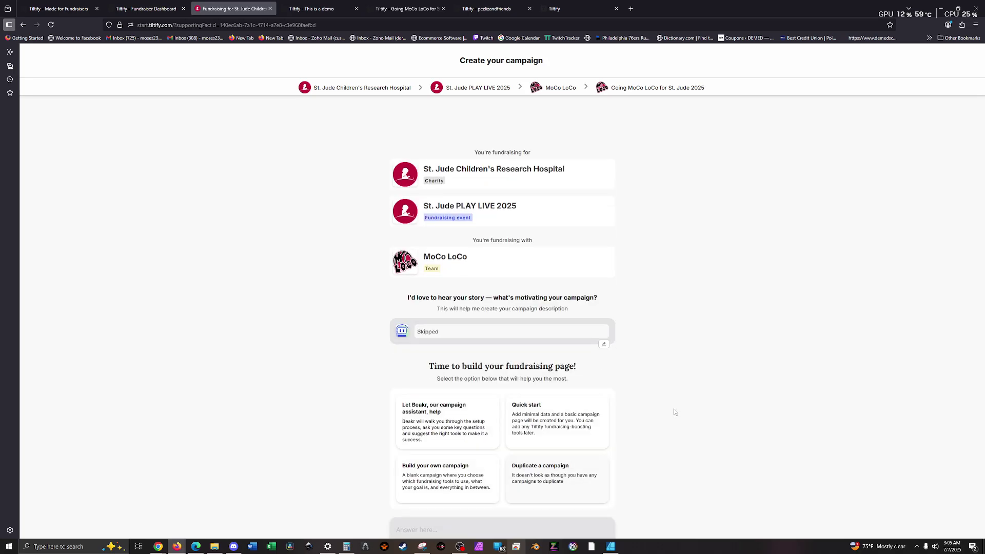
pyautogui.click(553, 414)
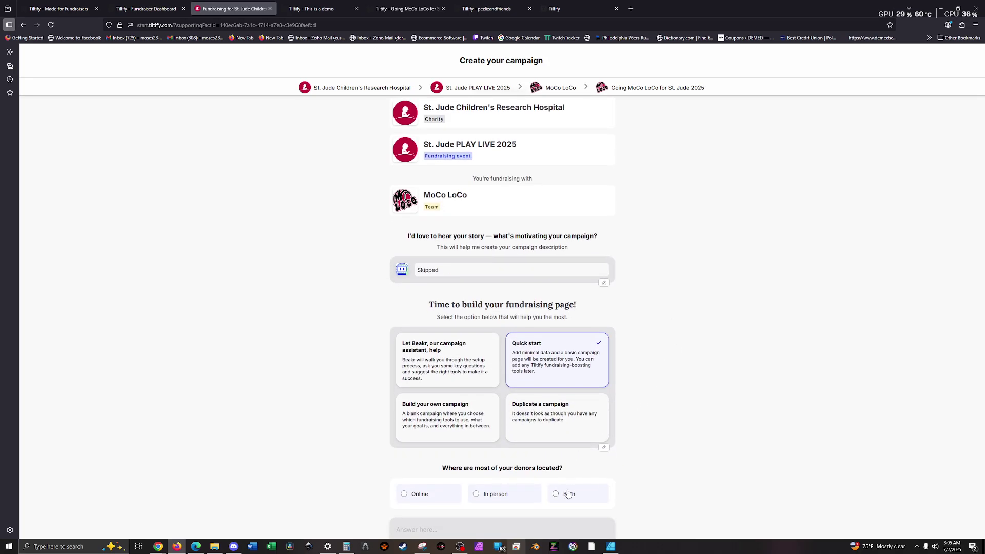
pyautogui.click(567, 491)
pyautogui.click(585, 497)
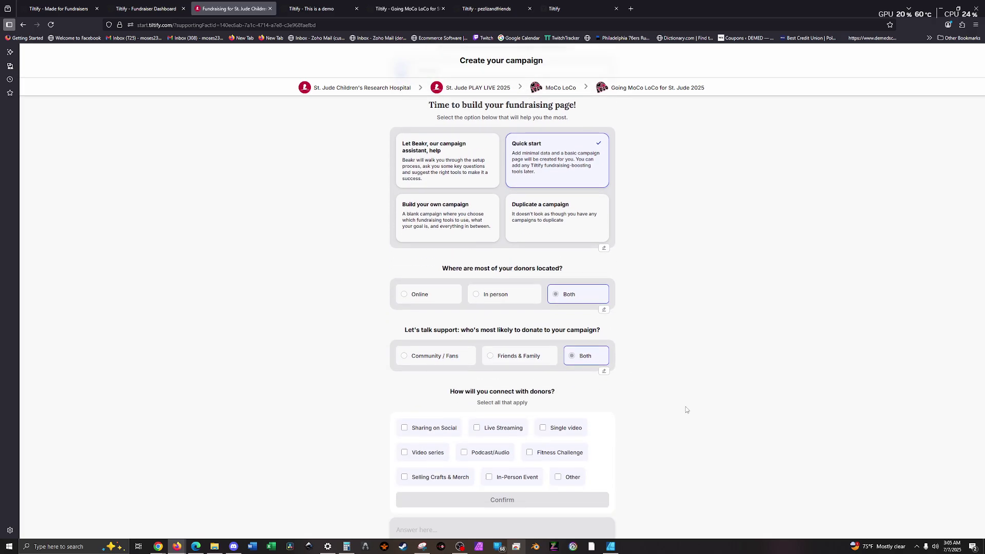
# Choose Live Streaming as the way to connect with donors and save the new campaign as a draft
pyautogui.click(496, 429)
pyautogui.click(548, 496)
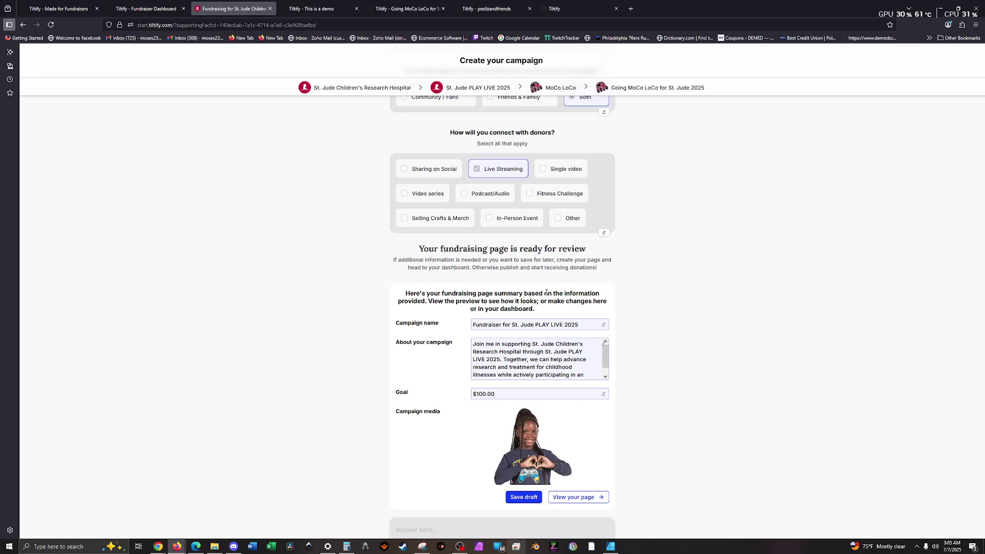
pyautogui.click(522, 501)
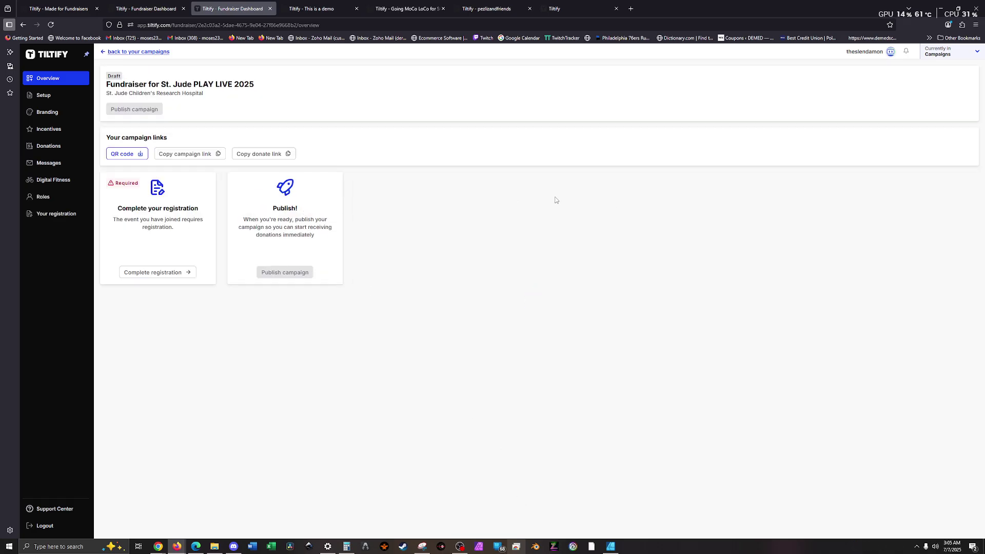
# Examine the cause, fundraising event and team campaign listed in the new draft campaign's setup information
pyautogui.click(59, 99)
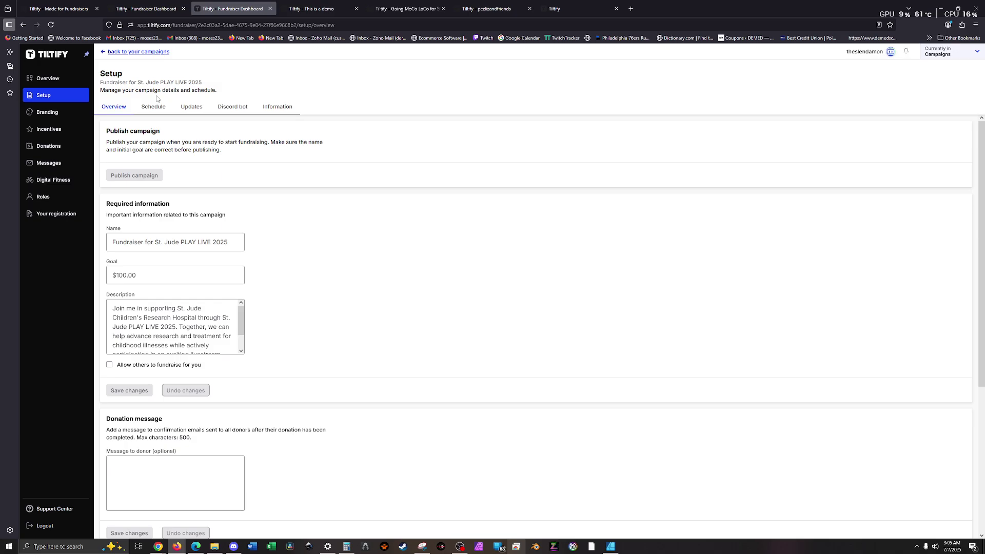
pyautogui.click(278, 109)
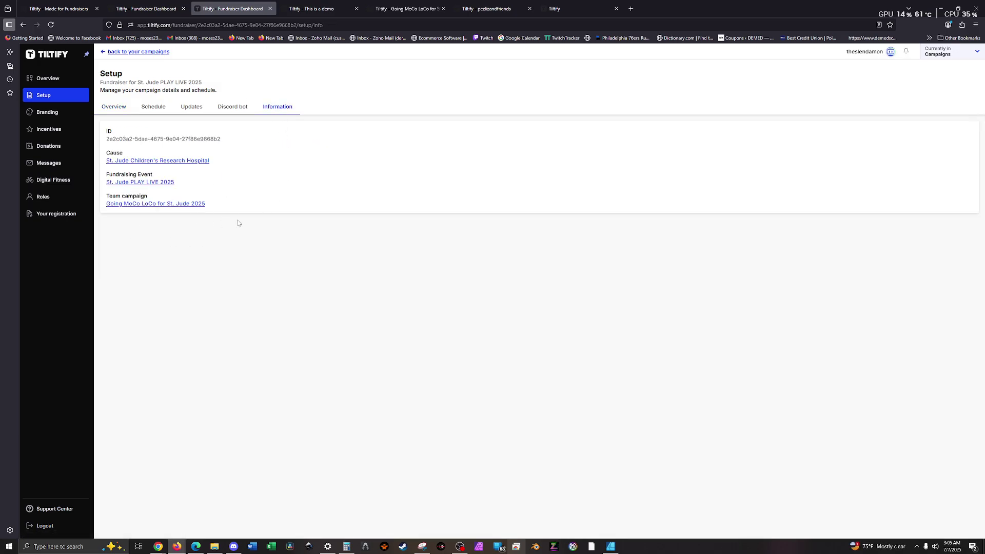
pyautogui.moveTo(213, 161); pyautogui.dragTo(165, 180)
pyautogui.click(287, 180)
pyautogui.click(283, 211)
pyautogui.moveTo(206, 205); pyautogui.dragTo(106, 213)
pyautogui.click(203, 232)
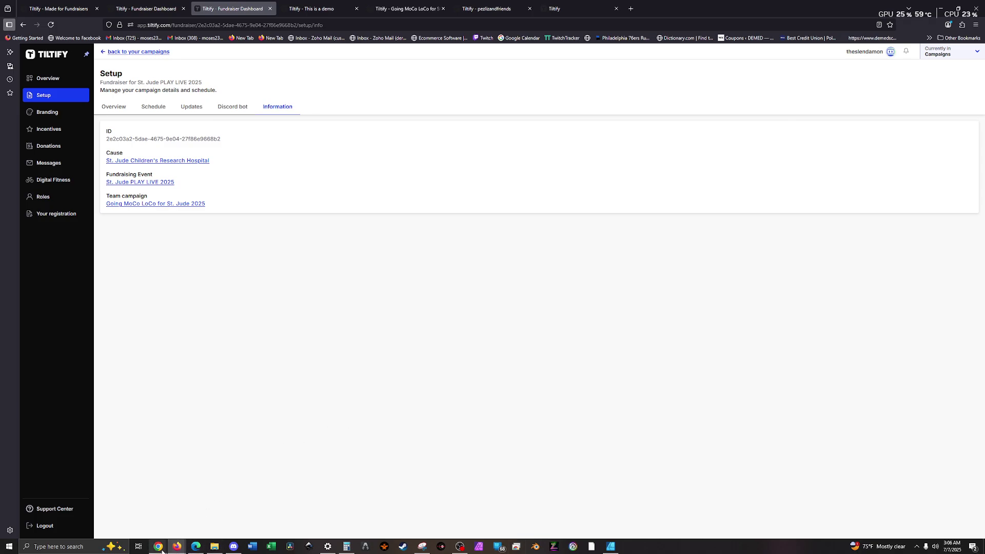
# Switch to Chrome, open Going MoCo LoCo for St. Jude 2025 from My Hub, and copy its help fundraise link
pyautogui.moveTo(162, 550)
pyautogui.click(168, 526)
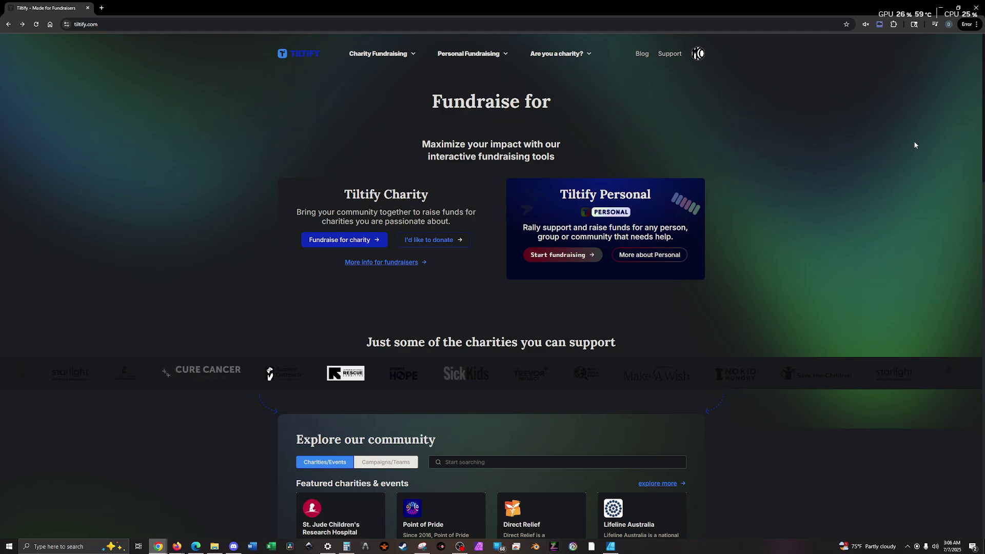
pyautogui.click(698, 53)
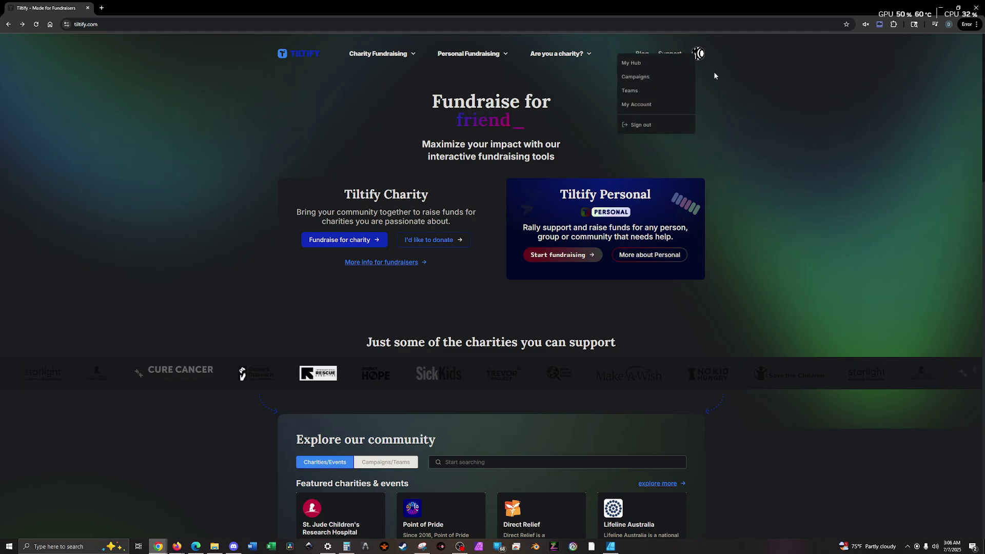
pyautogui.click(631, 62)
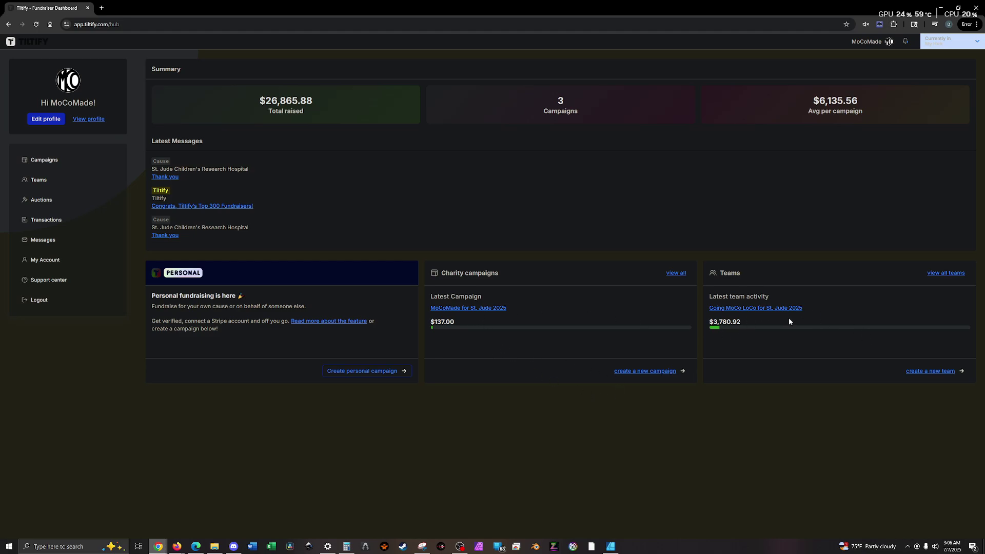
pyautogui.click(747, 307)
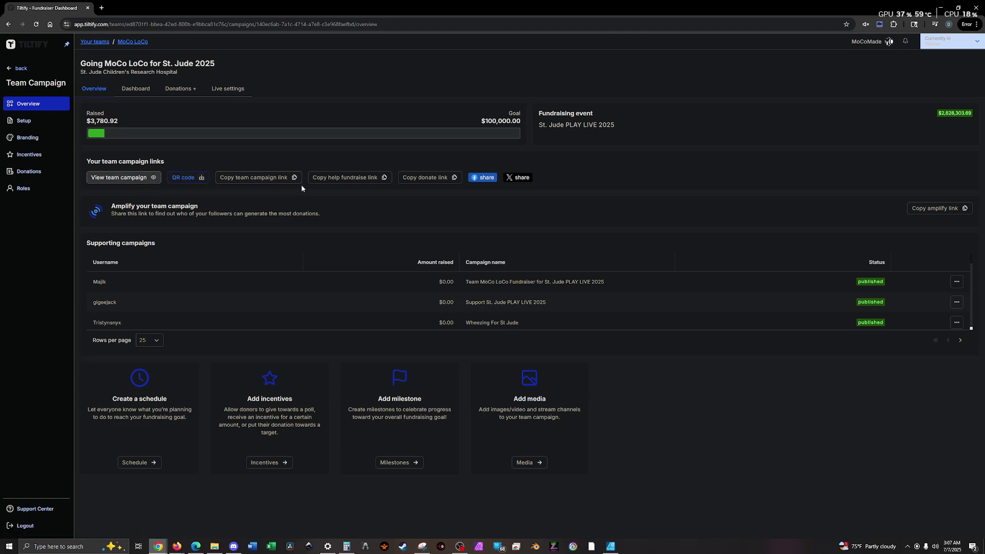
pyautogui.click(332, 182)
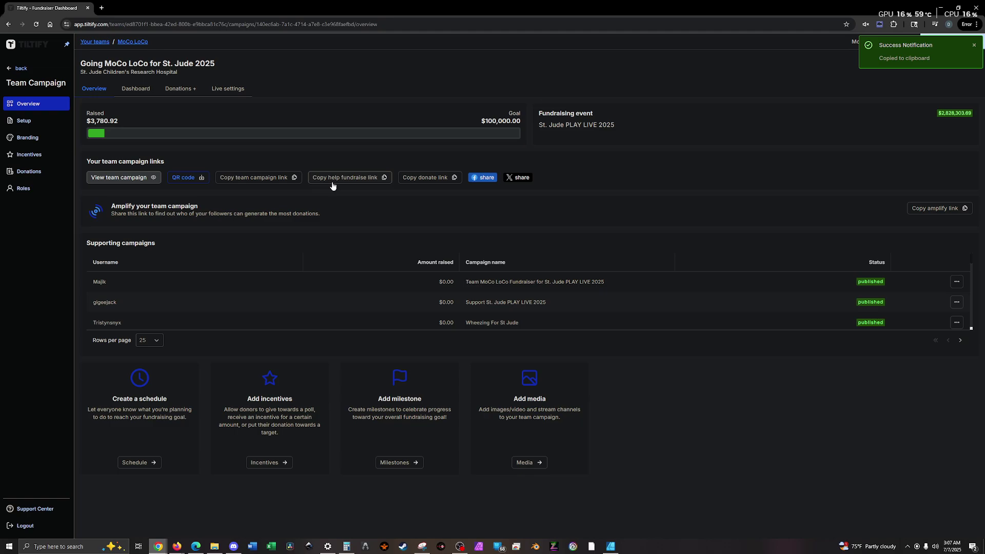
# Switch to the Firefox window with the fundraiser dashboard and open the copied help fundraise link in a new tab
pyautogui.moveTo(177, 546)
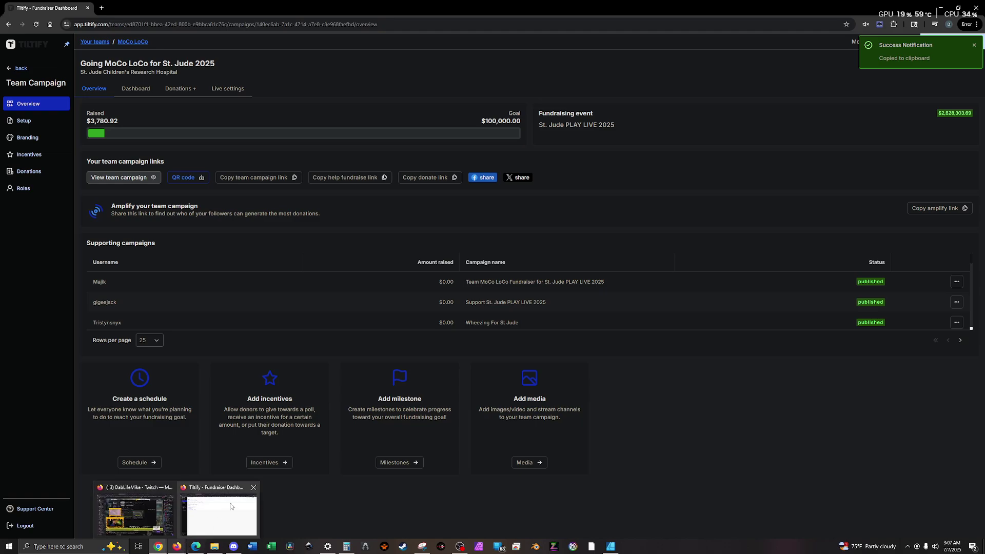
pyautogui.click(234, 513)
pyautogui.click(631, 8)
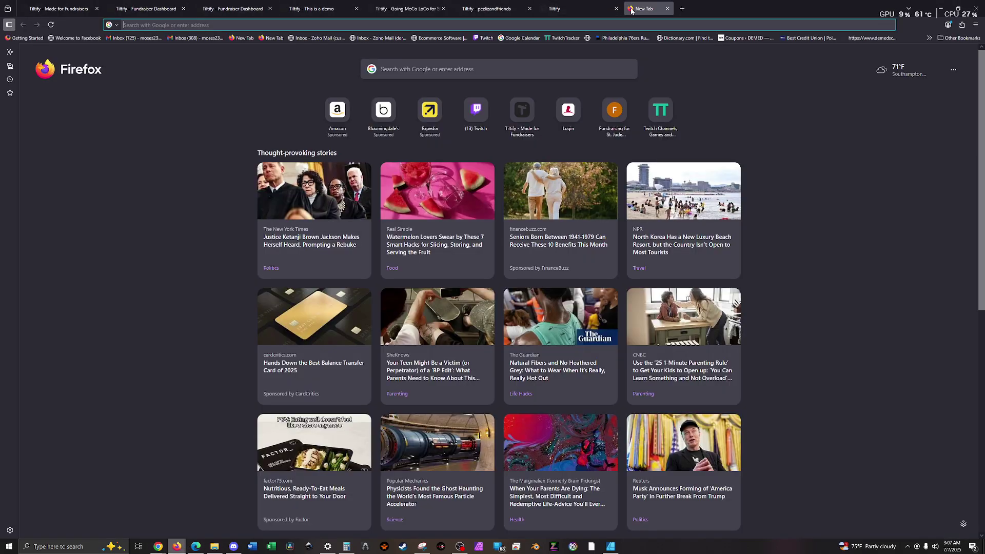
pyautogui.hotkey('ctrl', 'v')
pyautogui.press('Return')
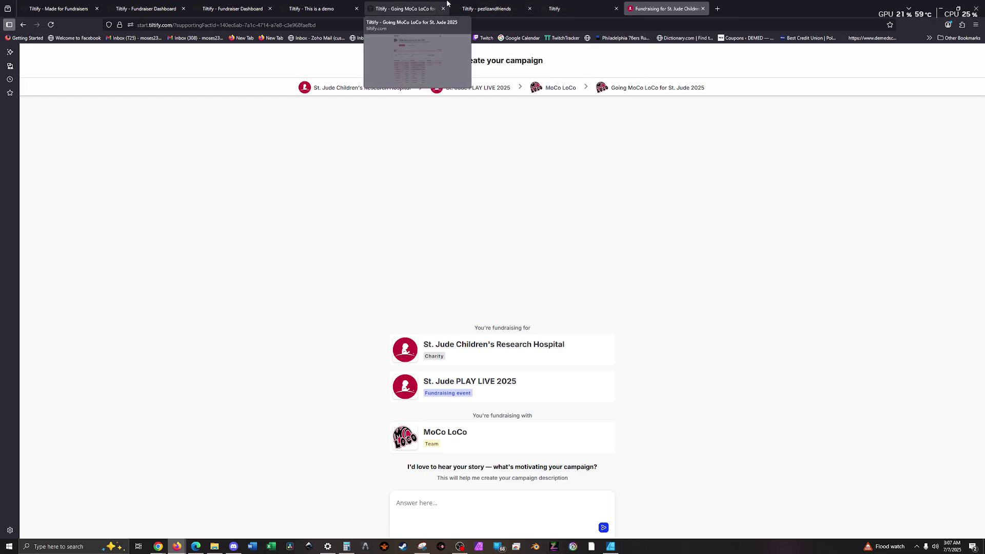
# Switch back to Chrome and go from the team campaign to My Hub
pyautogui.click(187, 514)
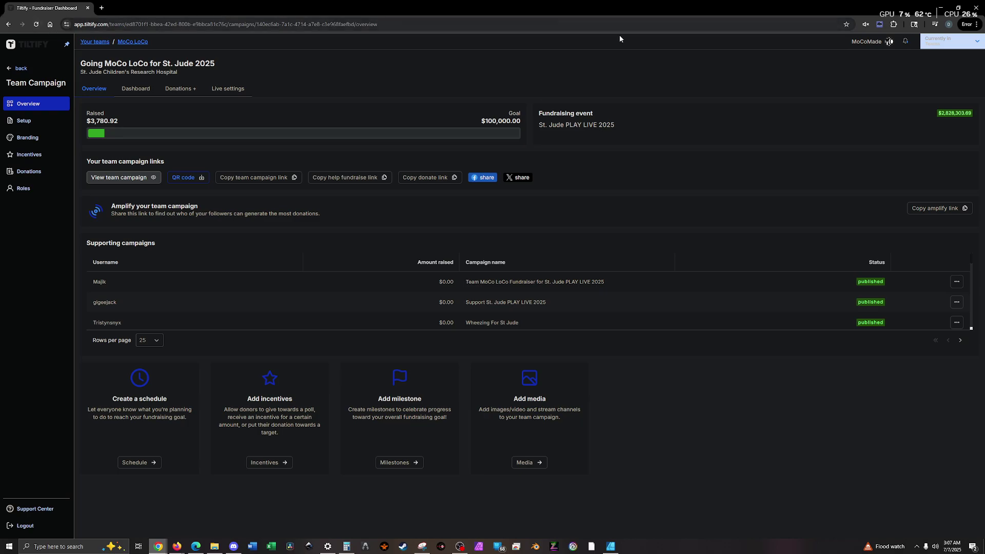
pyautogui.click(952, 41)
pyautogui.click(943, 62)
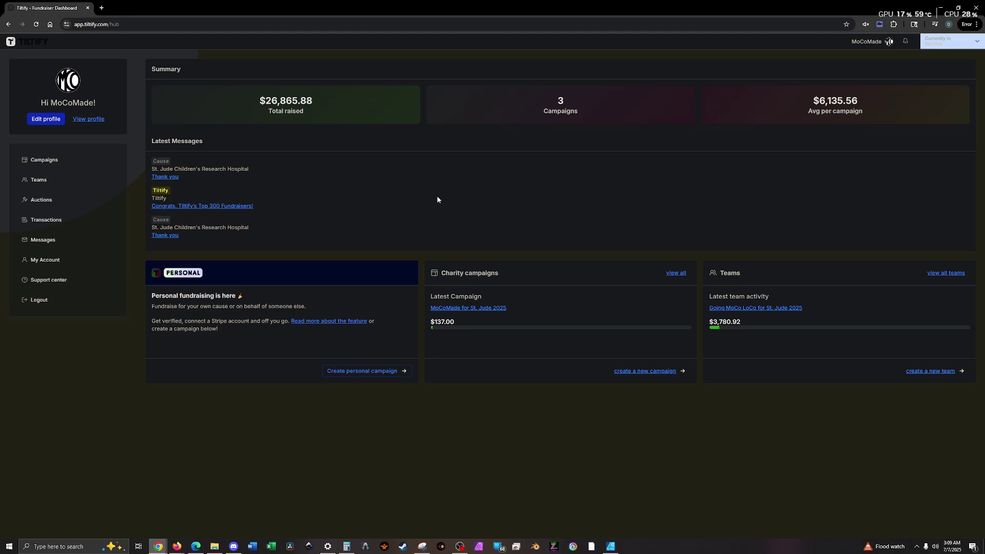
# Return to the fundraiser dashboard in Firefox and open the Auctions page from My Hub
pyautogui.click(219, 516)
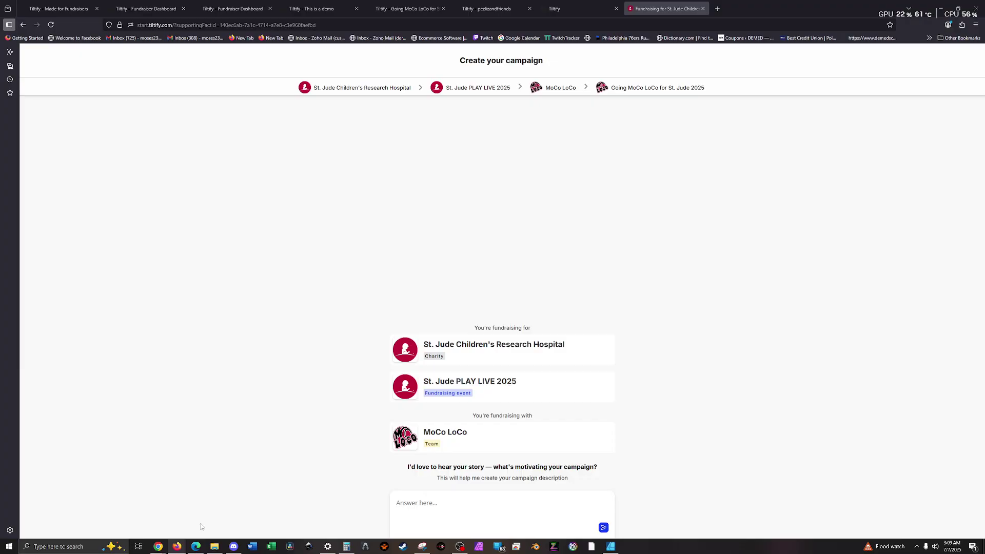
pyautogui.click(266, 7)
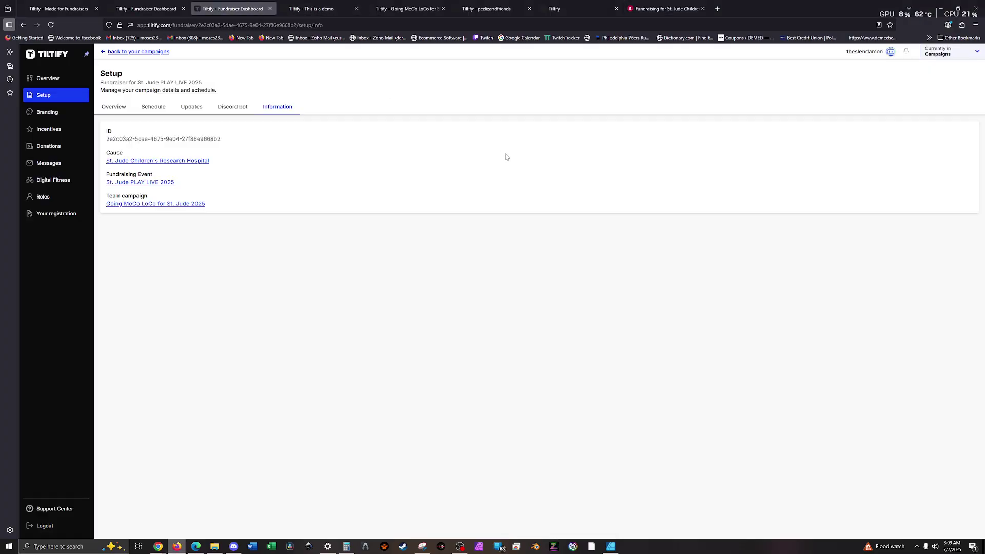
pyautogui.click(930, 52)
pyautogui.click(931, 71)
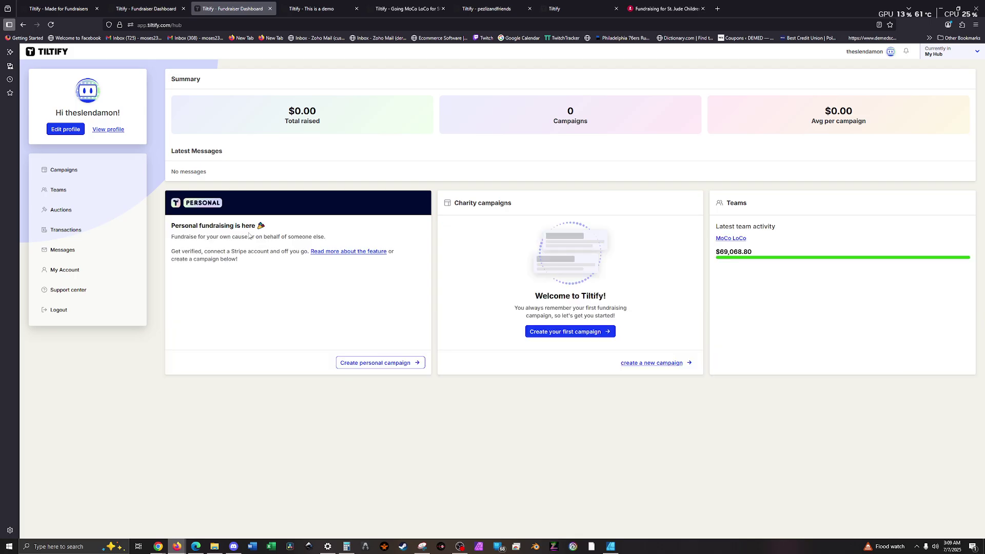
pyautogui.click(88, 211)
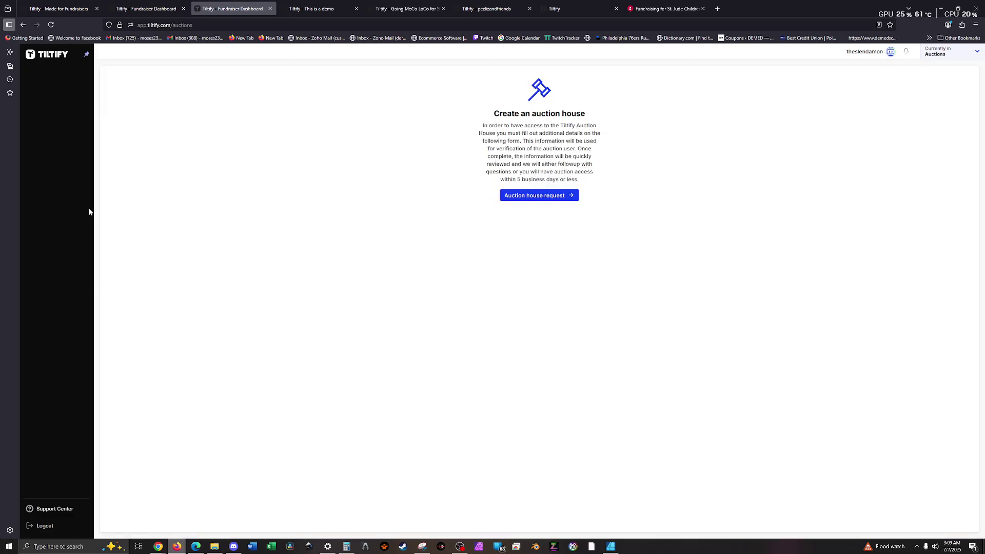
# Open the auction house request form and review its fields from the contact details to the auction start date
pyautogui.click(520, 197)
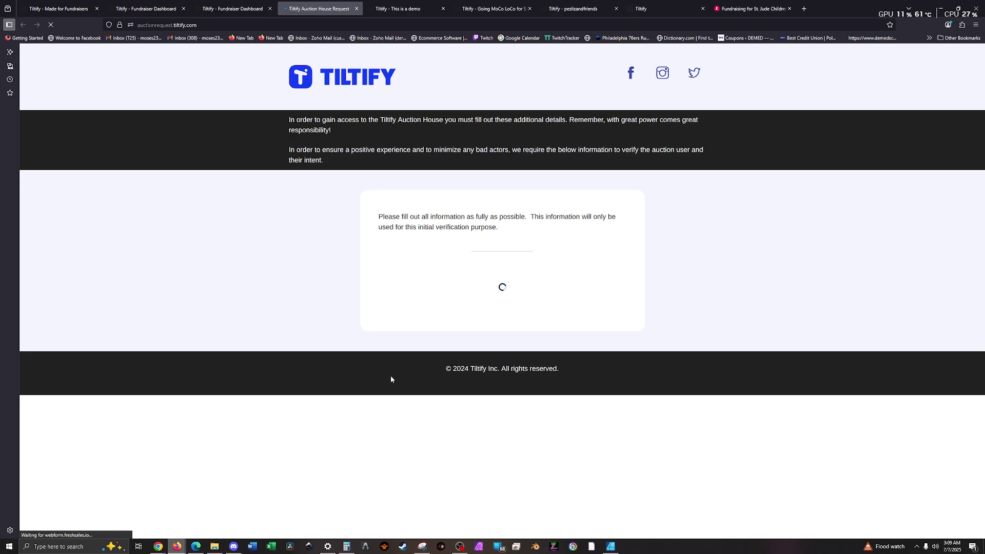
pyautogui.scroll(-4, 565, 213)
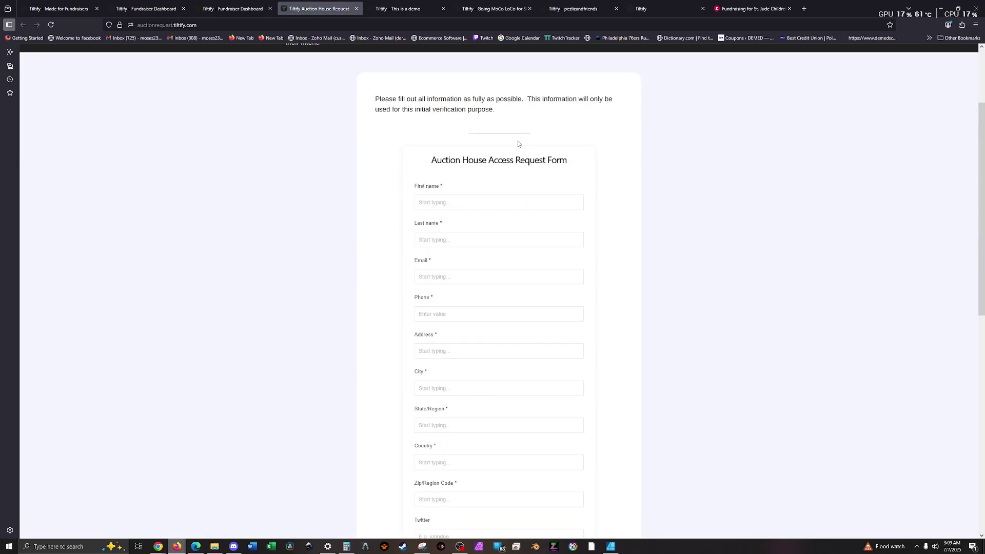
pyautogui.scroll(-4, 511, 119)
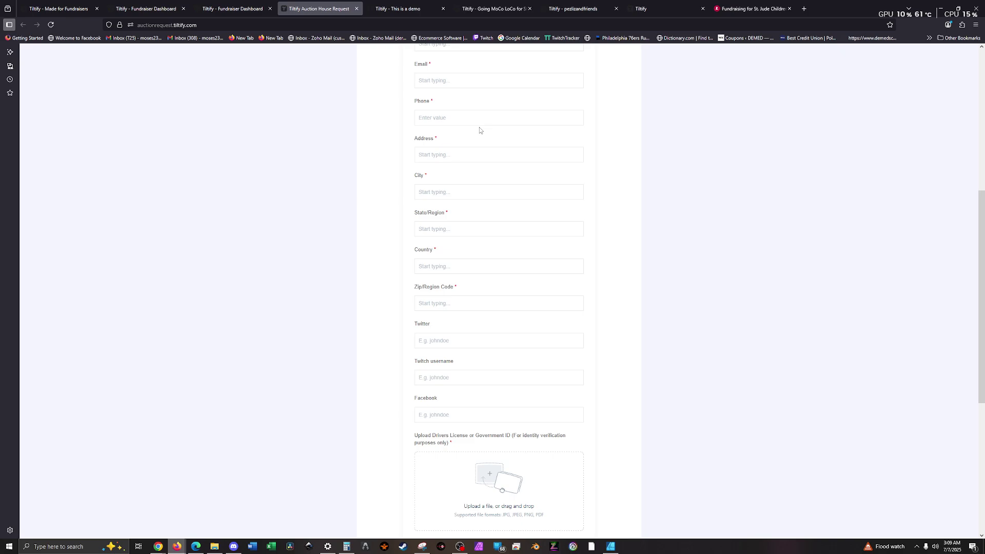
pyautogui.scroll(-3, 504, 207)
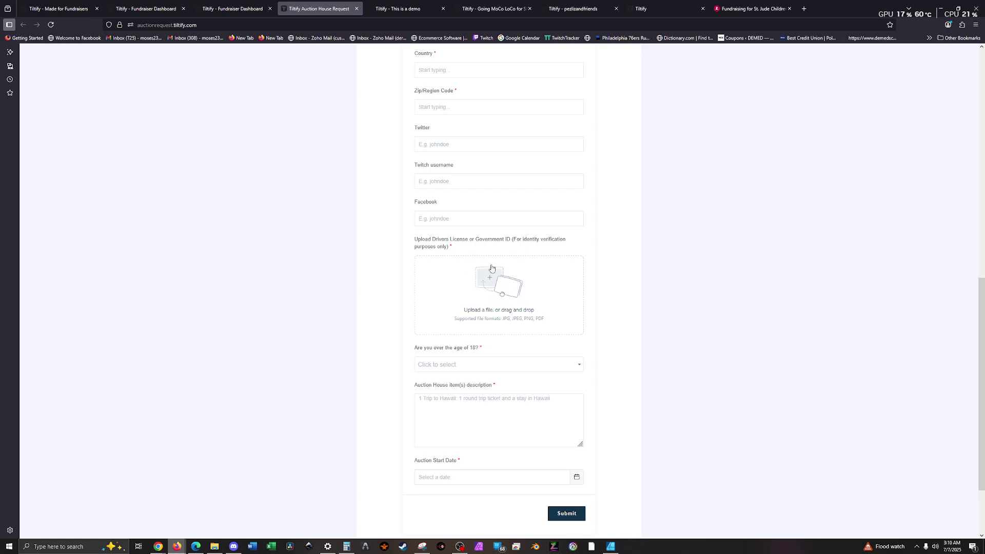
pyautogui.scroll(-1, 494, 414)
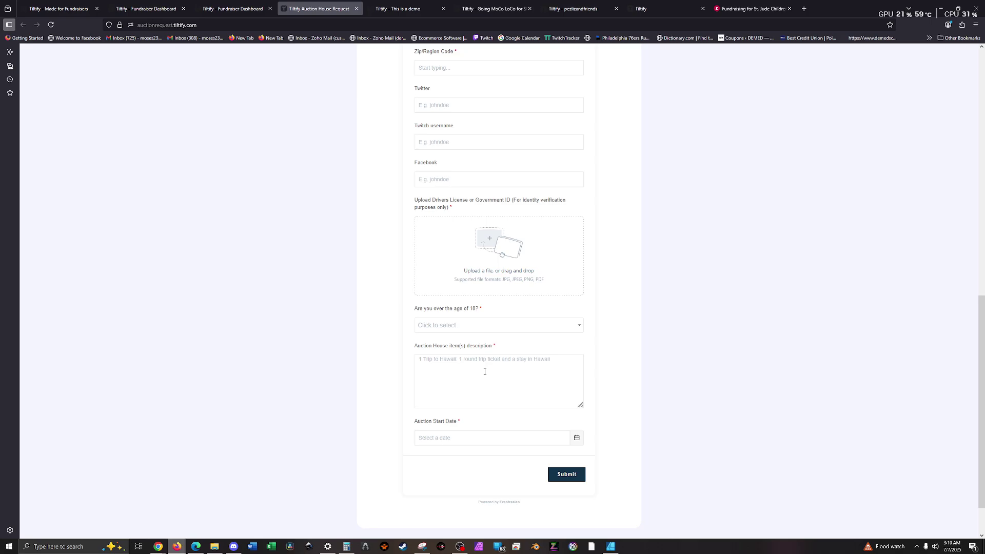
pyautogui.scroll(3, 472, 269)
pyautogui.scroll(6, 472, 269)
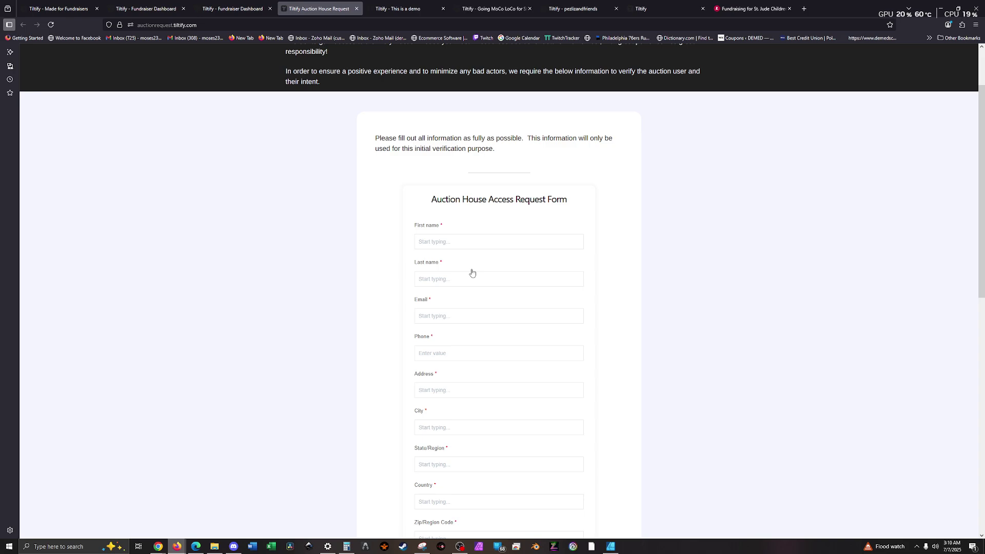
pyautogui.scroll(2, 472, 273)
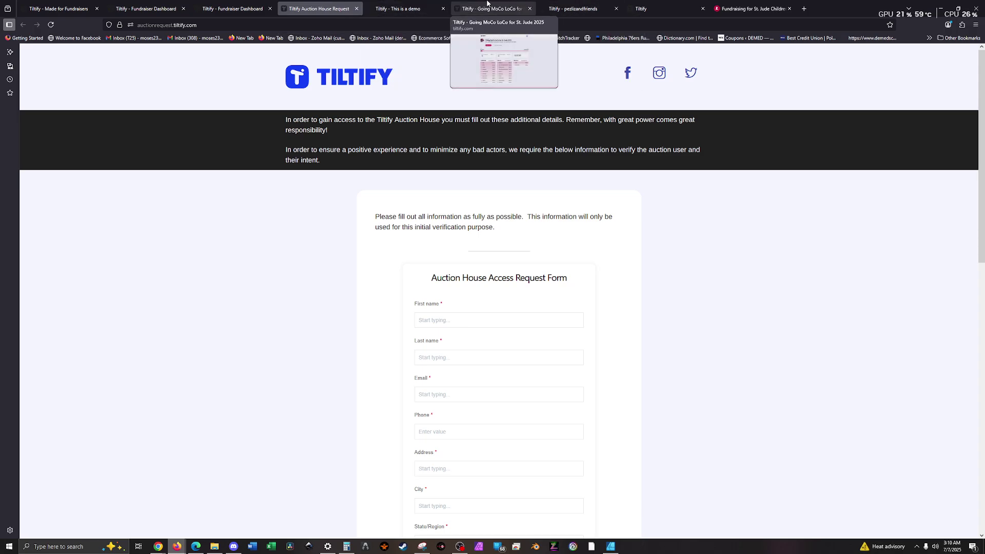
# Switch to Chrome and open MoCo Maker's Auction for St. Jude for editing from the Auctions page
pyautogui.moveTo(158, 546)
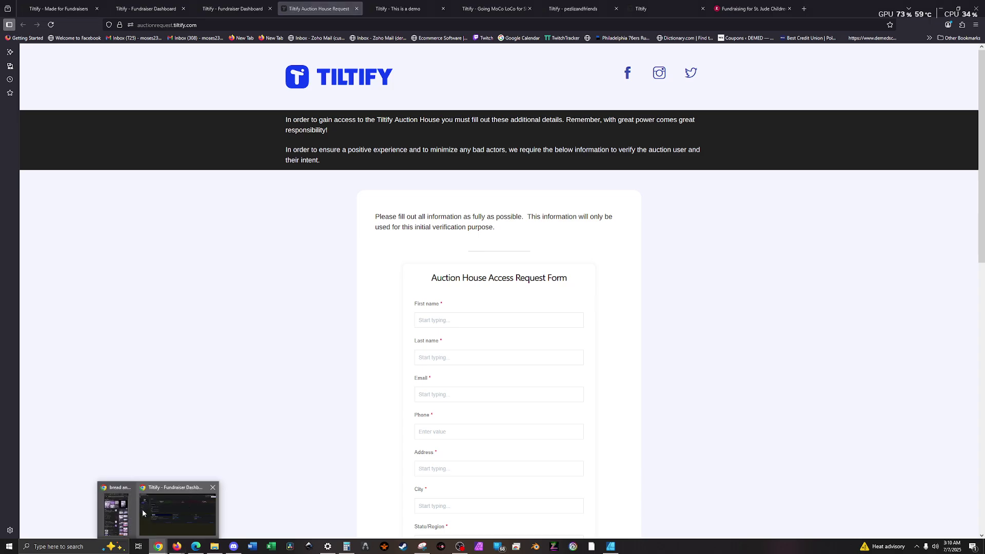
pyautogui.click(167, 522)
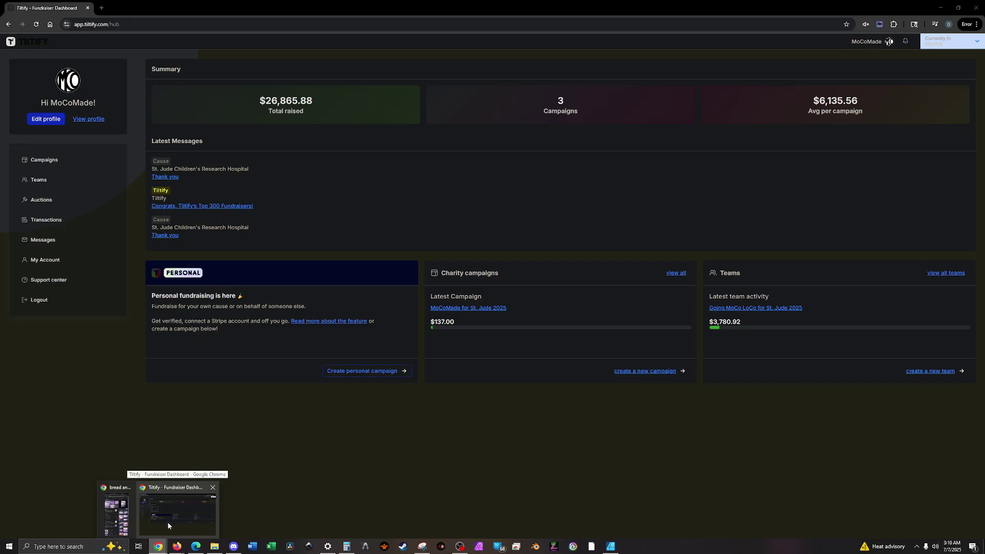
pyautogui.click(52, 202)
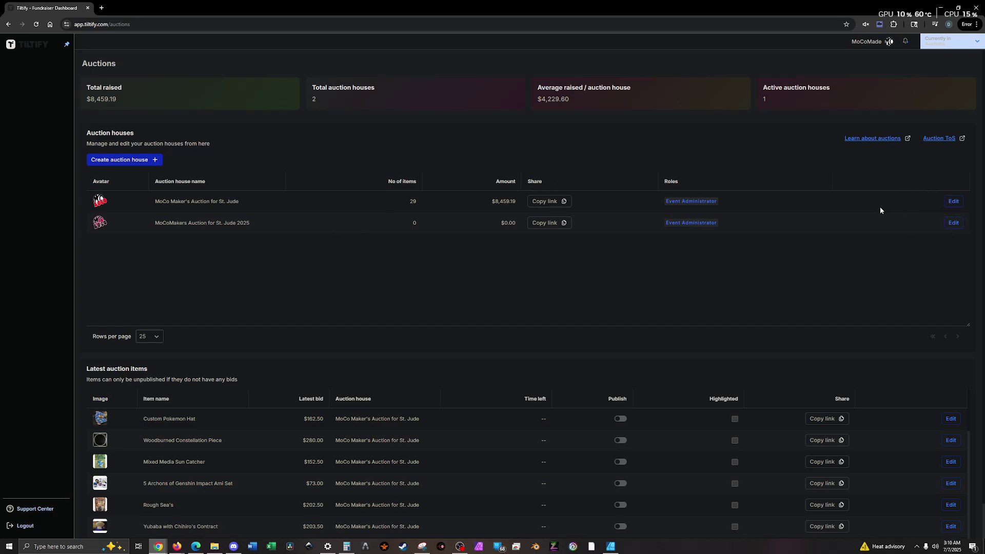
pyautogui.click(954, 202)
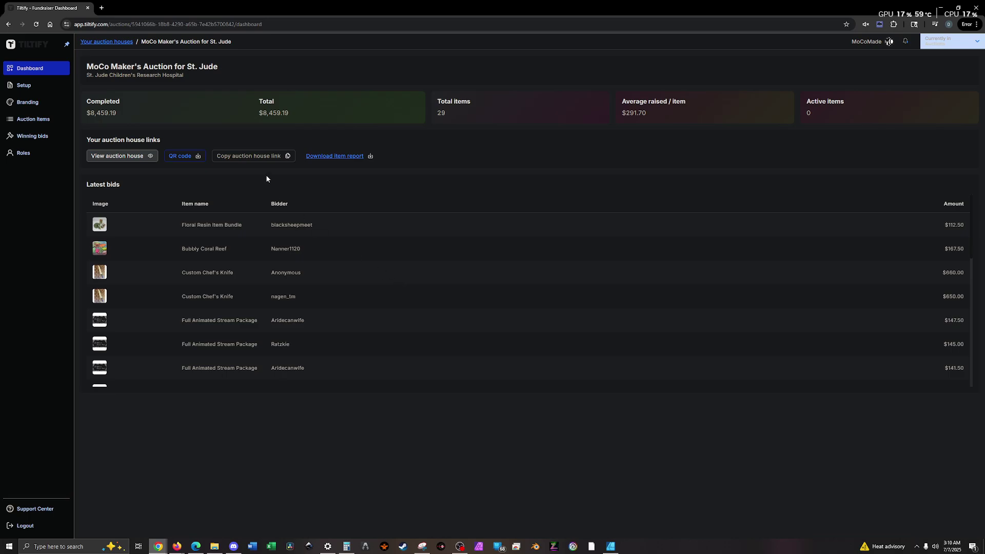
# Review the auction house's setup overview, including its payment time, permalink and retirement settings
pyautogui.click(31, 85)
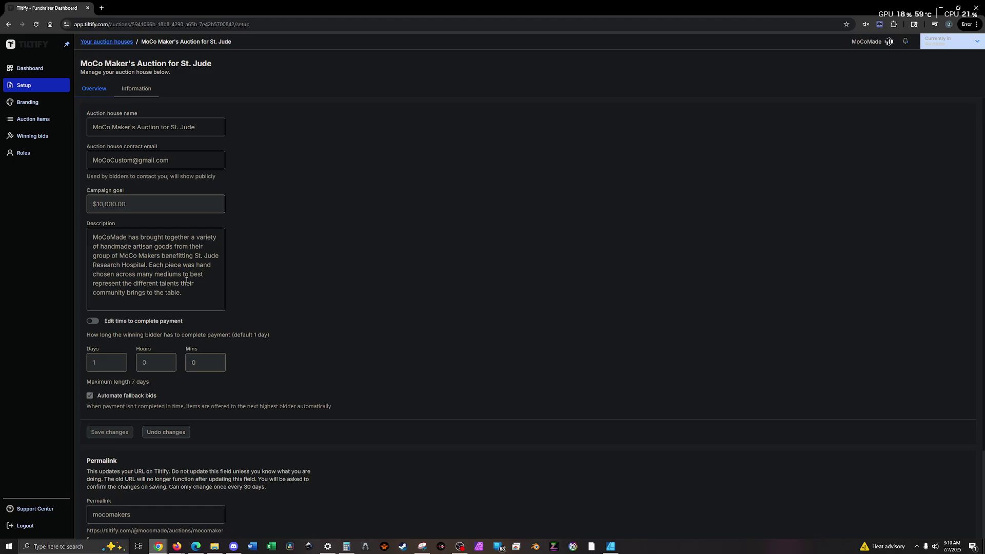
pyautogui.scroll(-2, 176, 229)
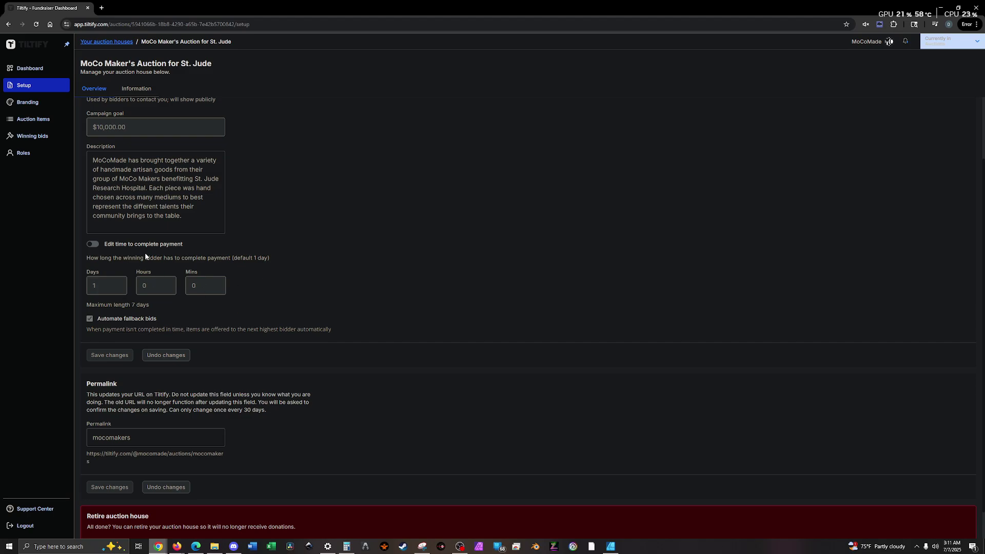
pyautogui.scroll(-1, 145, 257)
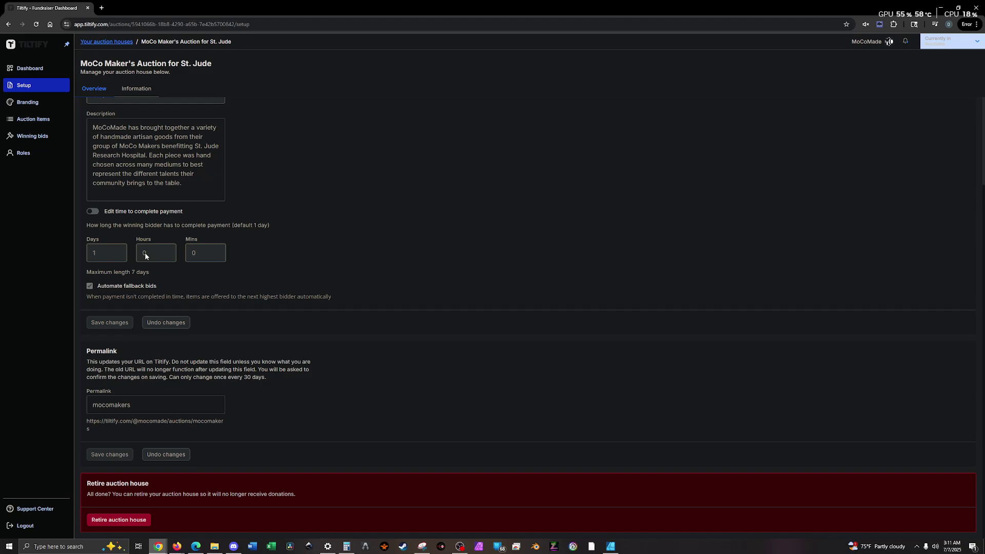
pyautogui.scroll(3, 193, 236)
pyautogui.scroll(-3, 242, 221)
# Start a new auction item in the auction house and enter dafdasf as its name
pyautogui.click(43, 119)
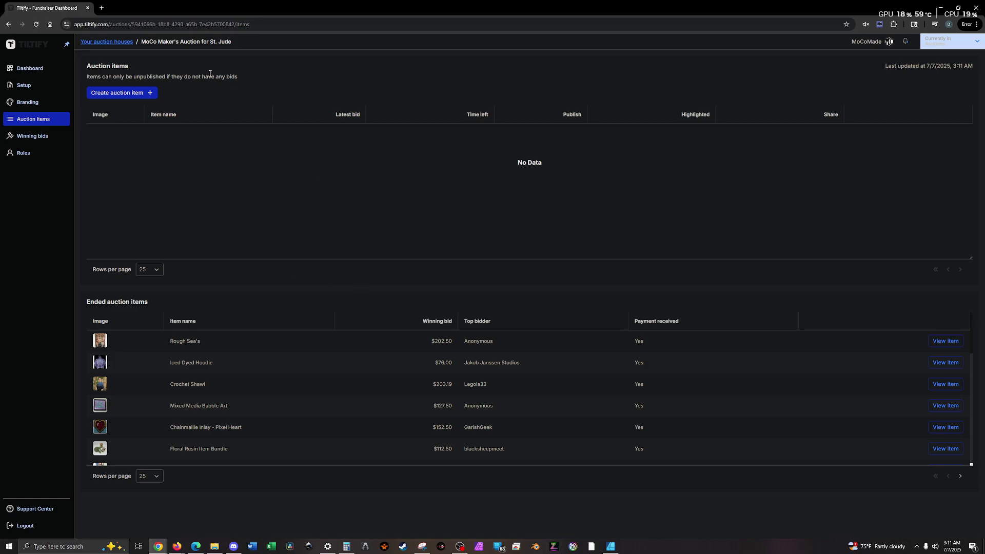
pyautogui.click(137, 93)
pyautogui.click(157, 96)
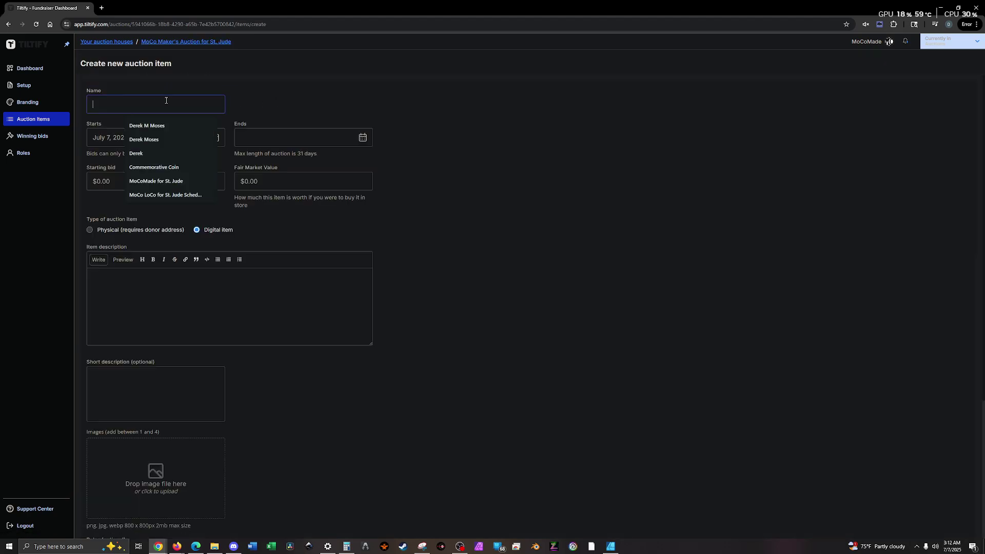
pyautogui.click(258, 92)
pyautogui.click(164, 104)
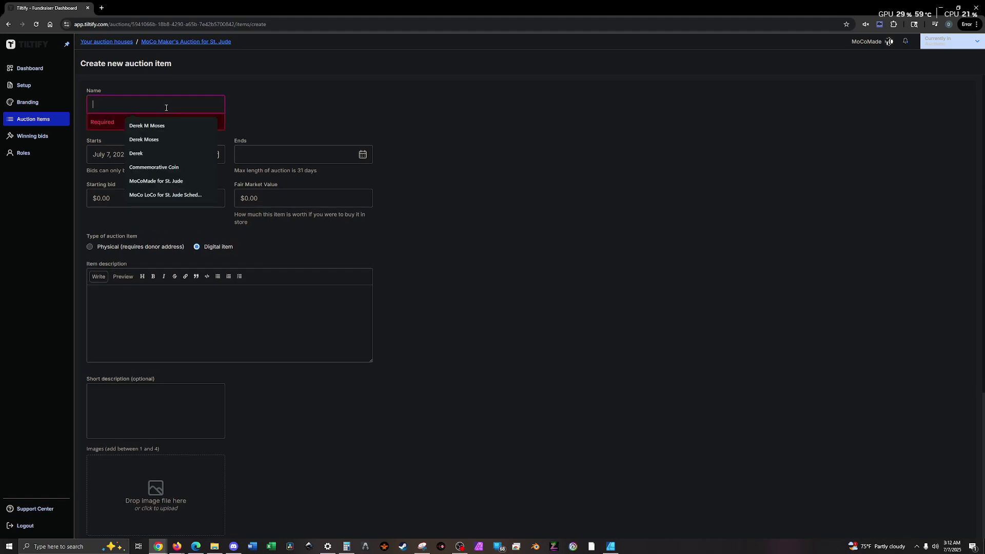
pyautogui.write('dafdasf')
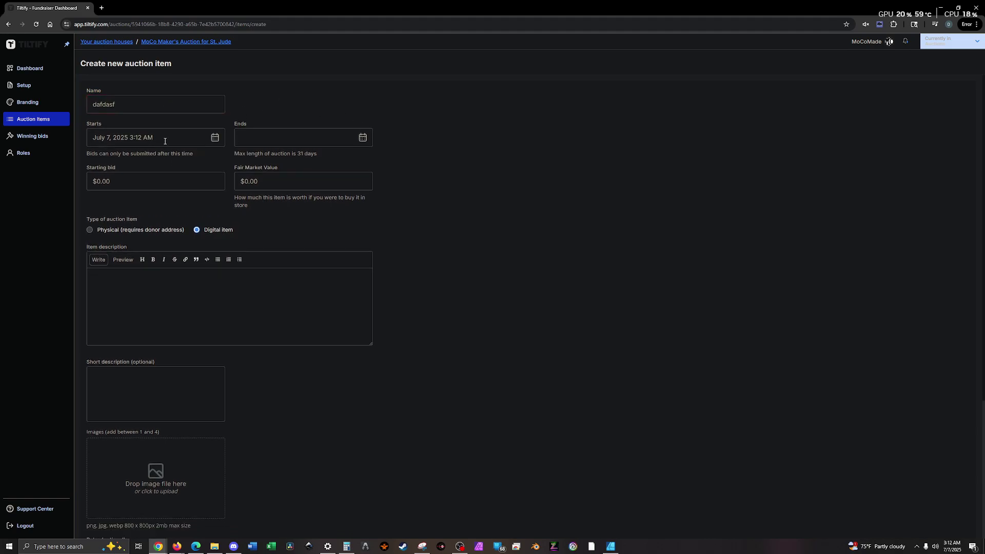
# Examine the new item's starting bid, fair market value, description, image, rules and publishing fields without filling them in
pyautogui.moveTo(169, 181); pyautogui.dragTo(73, 185)
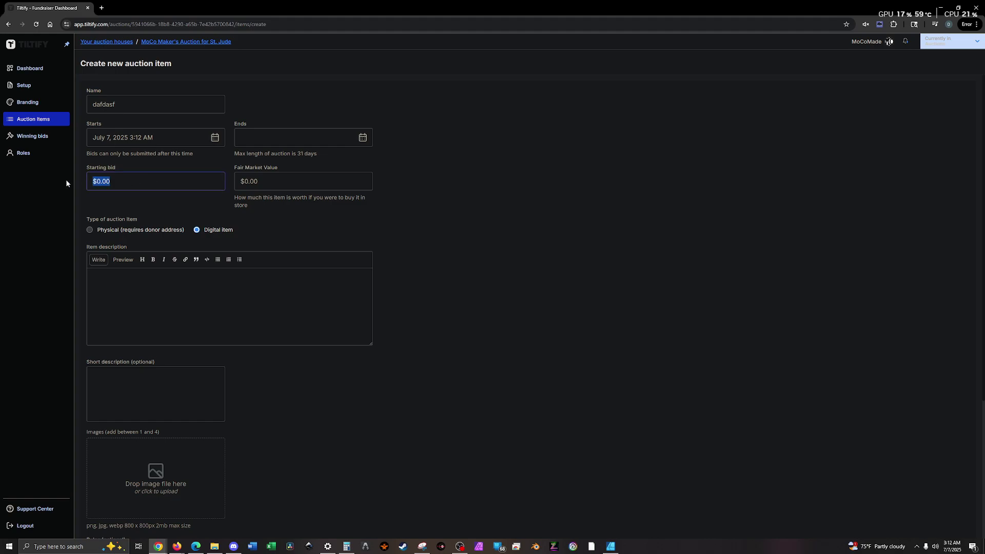
pyautogui.click(135, 184)
pyautogui.click(321, 186)
pyautogui.click(331, 181)
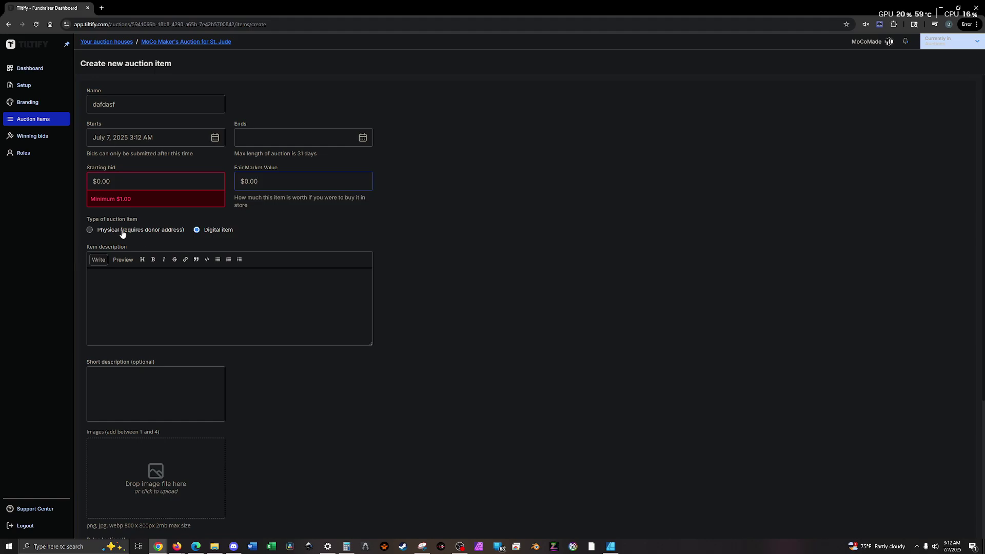
pyautogui.click(239, 301)
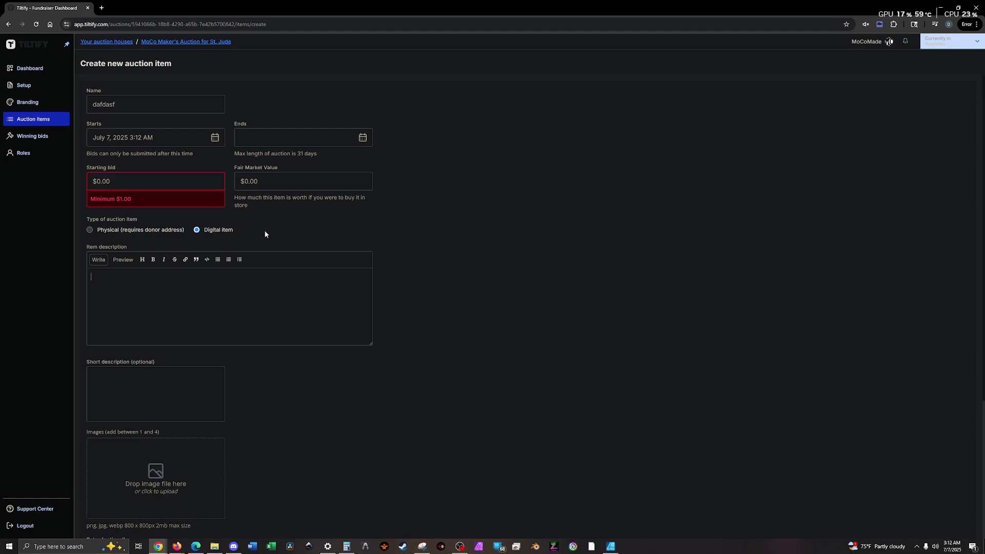
pyautogui.scroll(-2, 242, 298)
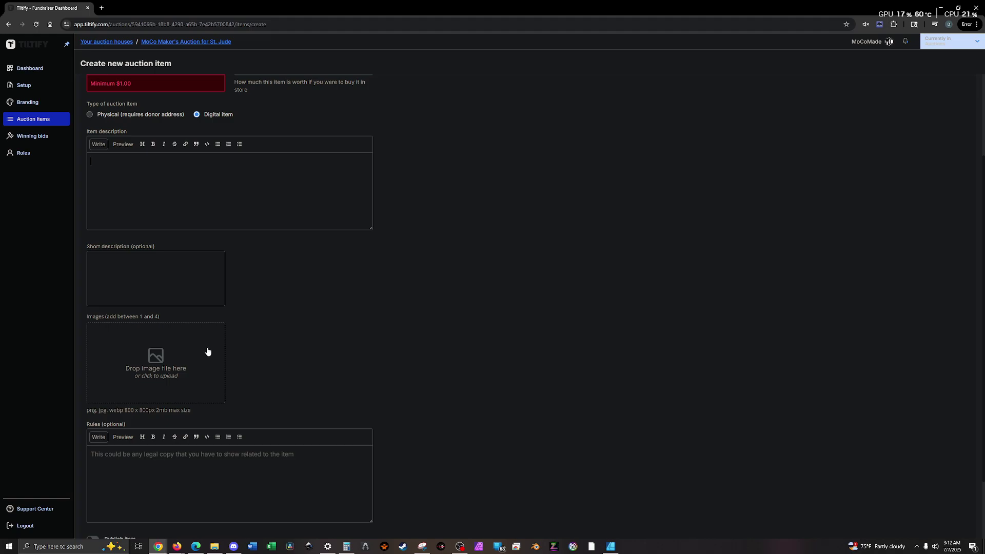
pyautogui.scroll(2, 356, 194)
pyautogui.scroll(-4, 356, 193)
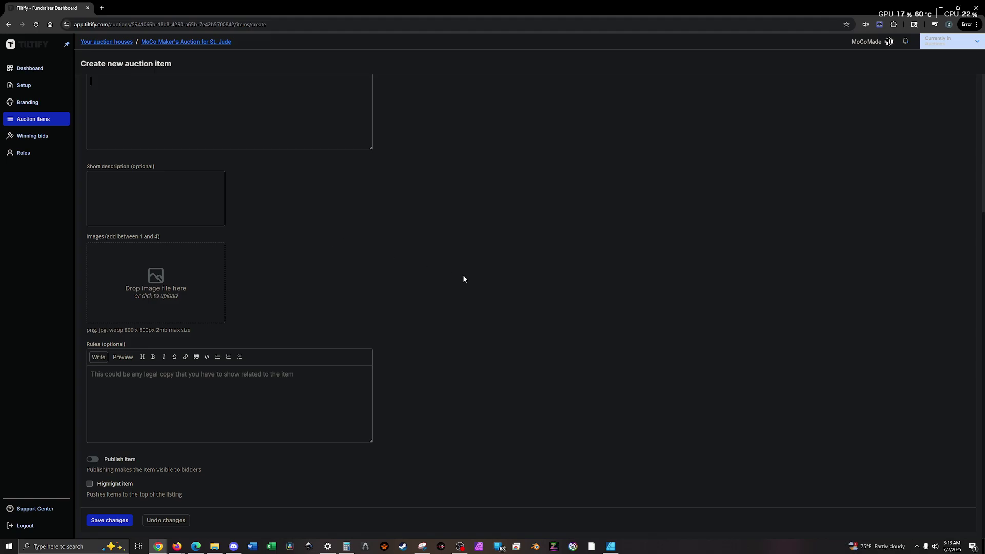
pyautogui.scroll(4, 463, 278)
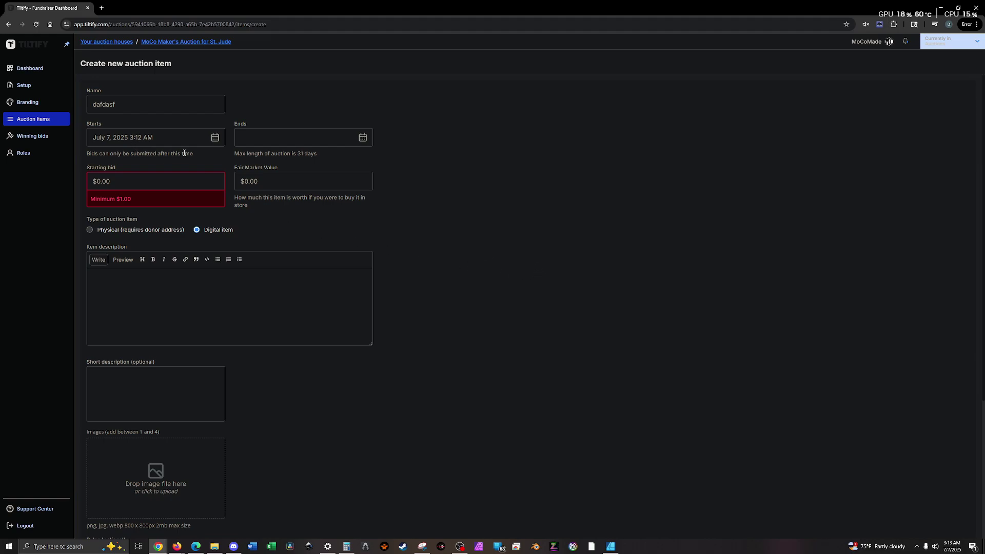
# Leave the unfinished auction item, discarding its unsaved changes, and return to the list of auction houses
pyautogui.click(41, 77)
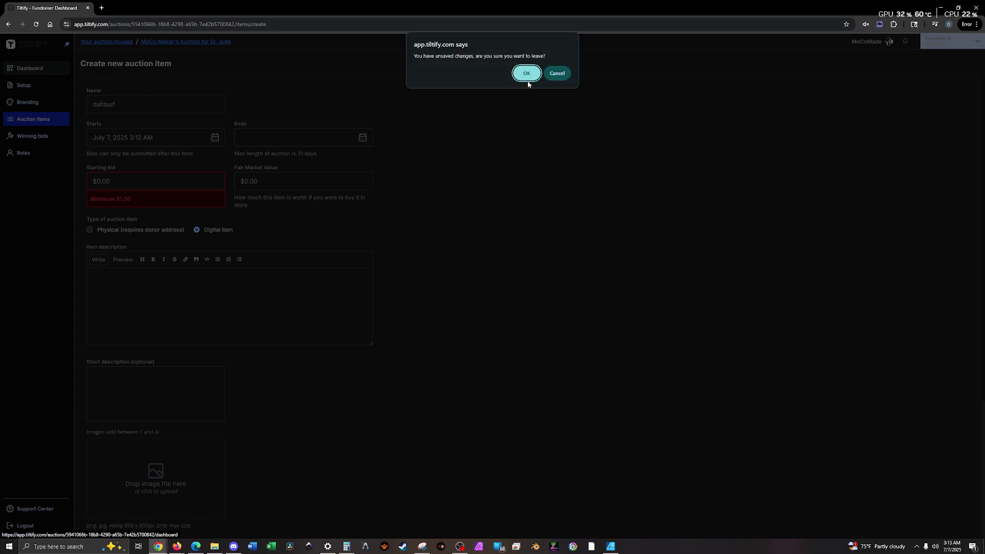
pyautogui.click(561, 77)
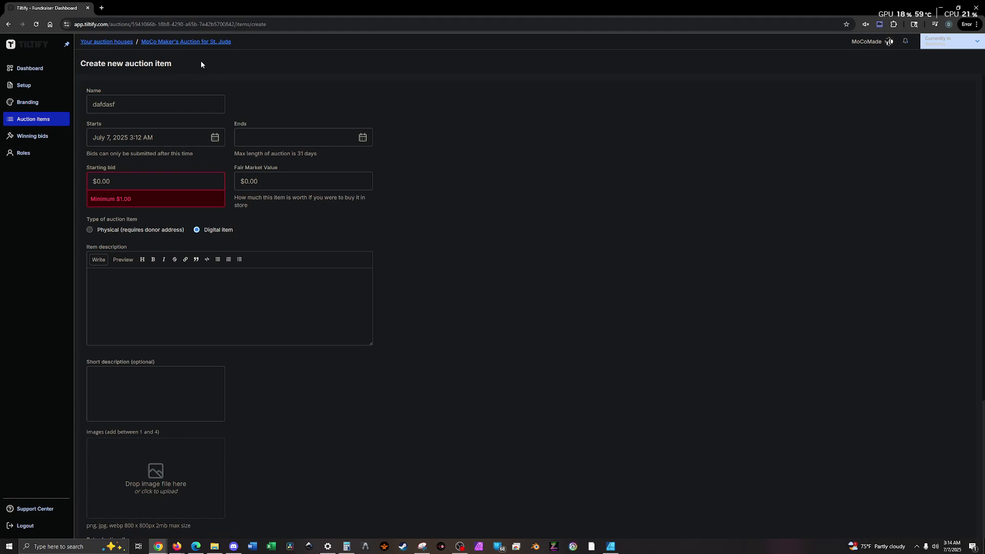
pyautogui.click(126, 42)
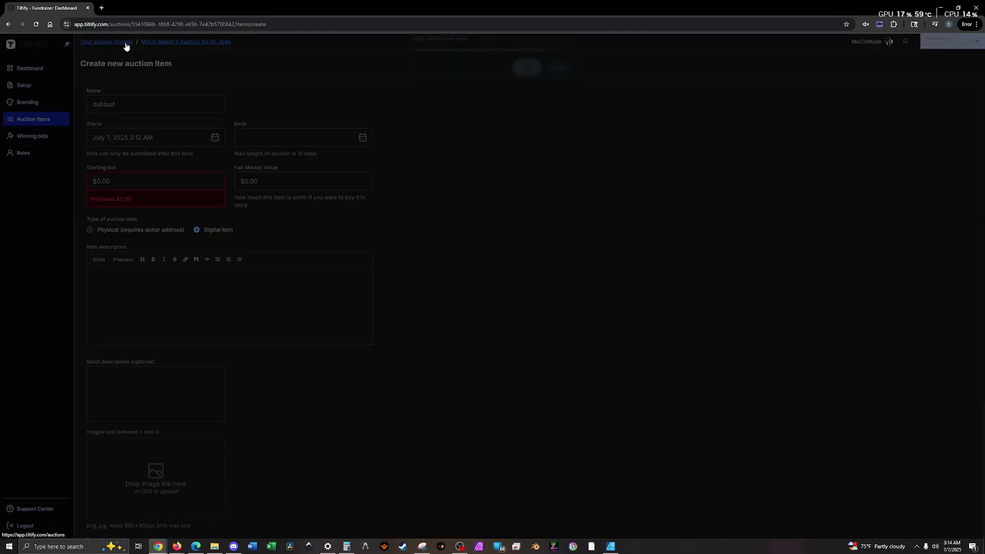
pyautogui.click(521, 73)
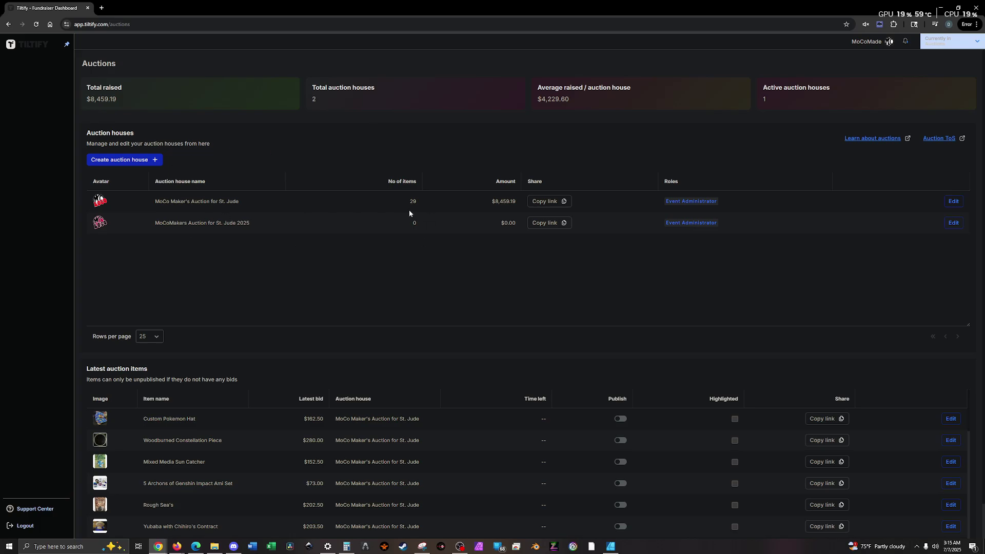
# Return to My Hub and open the MoCo LoCo team's profile from the Teams page
pyautogui.click(42, 49)
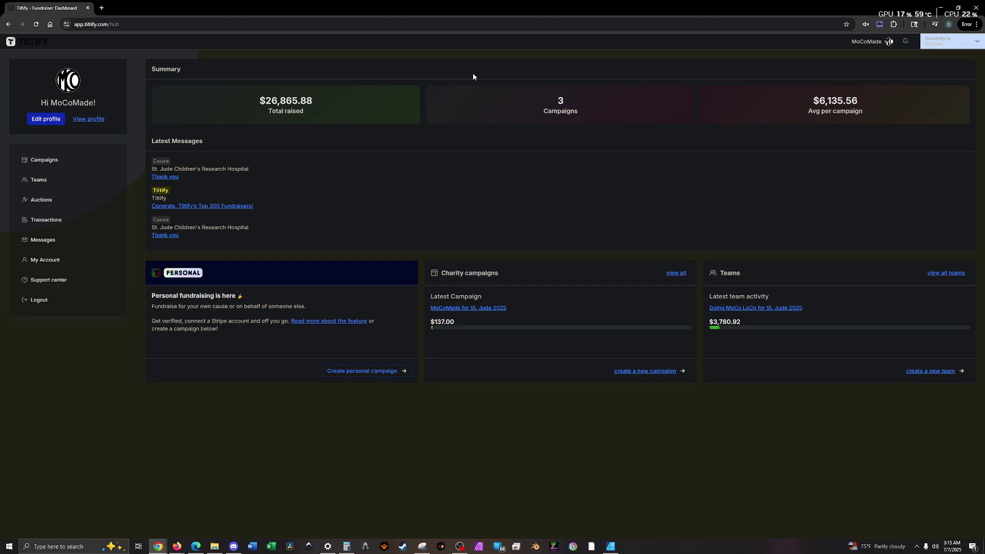
pyautogui.click(52, 180)
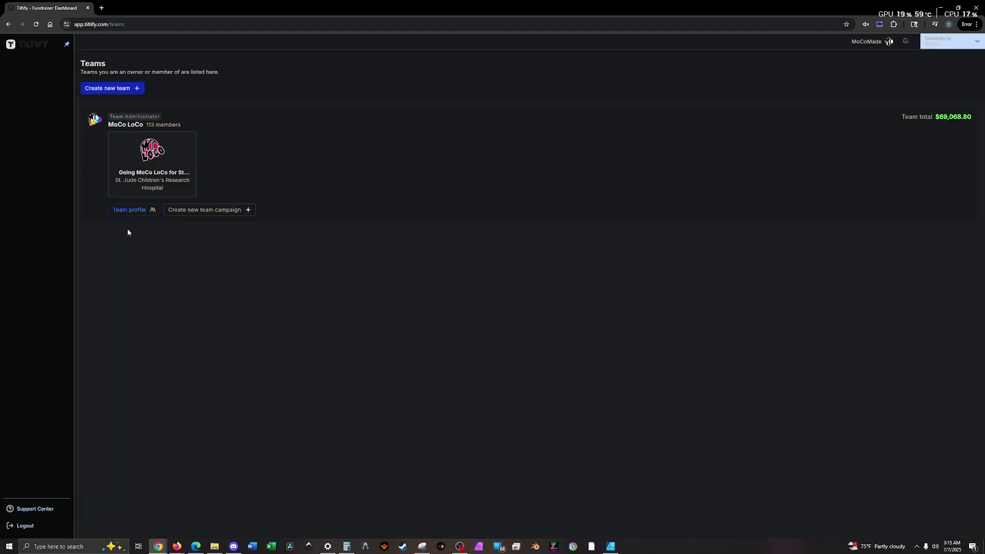
pyautogui.click(127, 210)
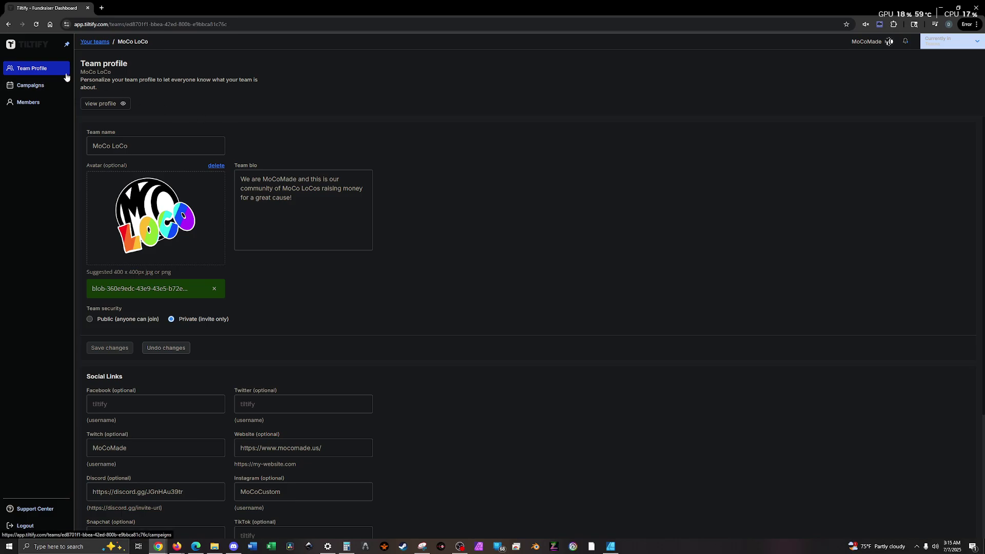
# View the Going MoCo LoCo for St. Jude 2025 team campaign by way of My Hub, and go back to the team's profile
pyautogui.click(20, 44)
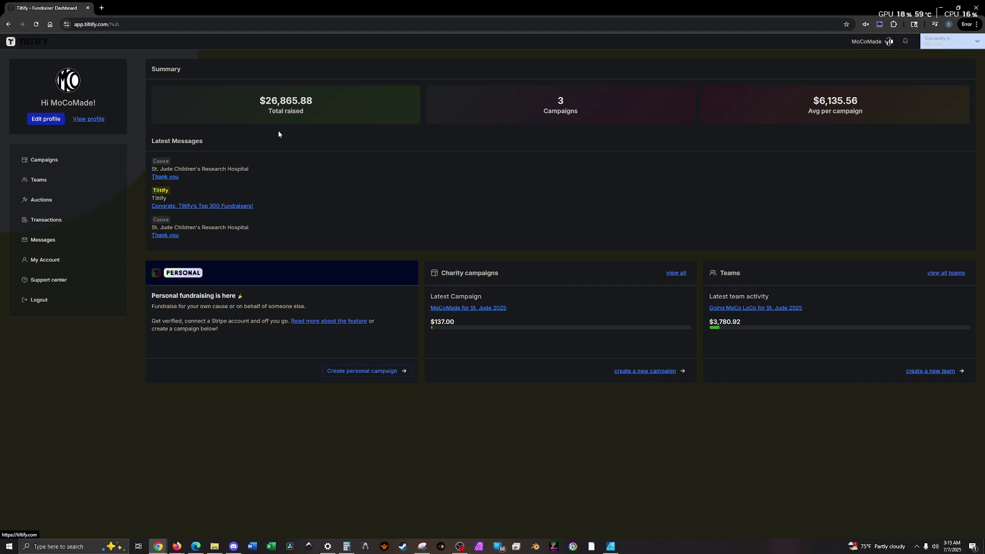
pyautogui.click(52, 182)
pyautogui.click(162, 162)
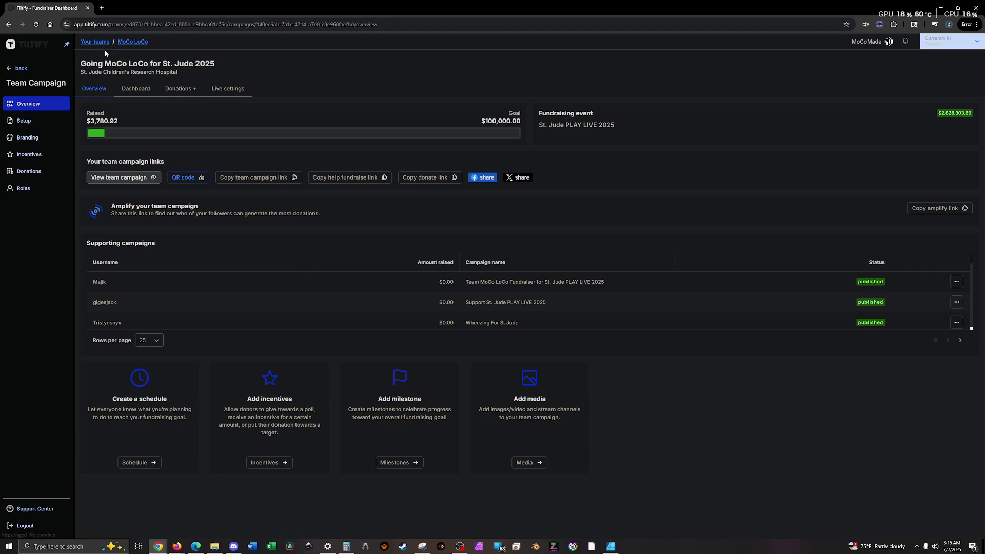
pyautogui.click(21, 68)
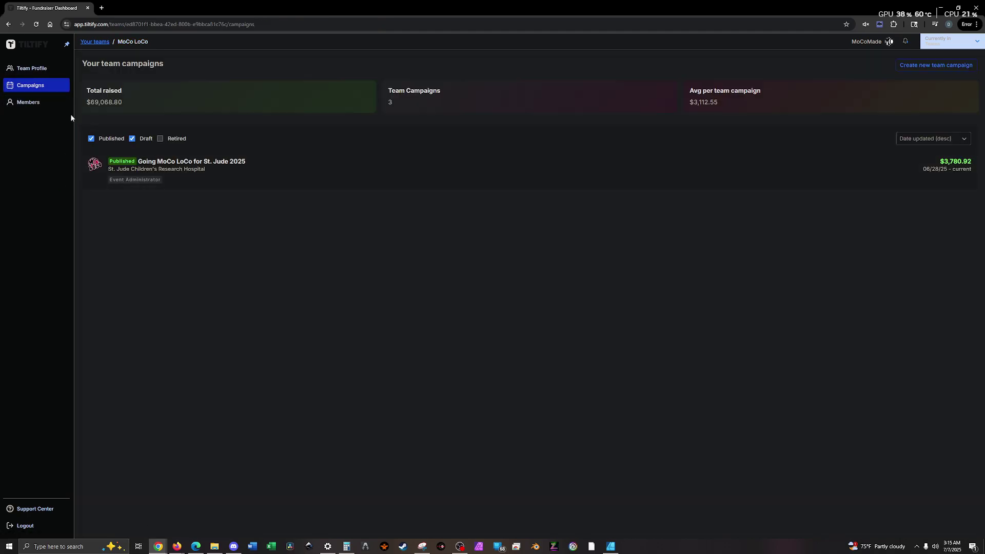
pyautogui.click(31, 70)
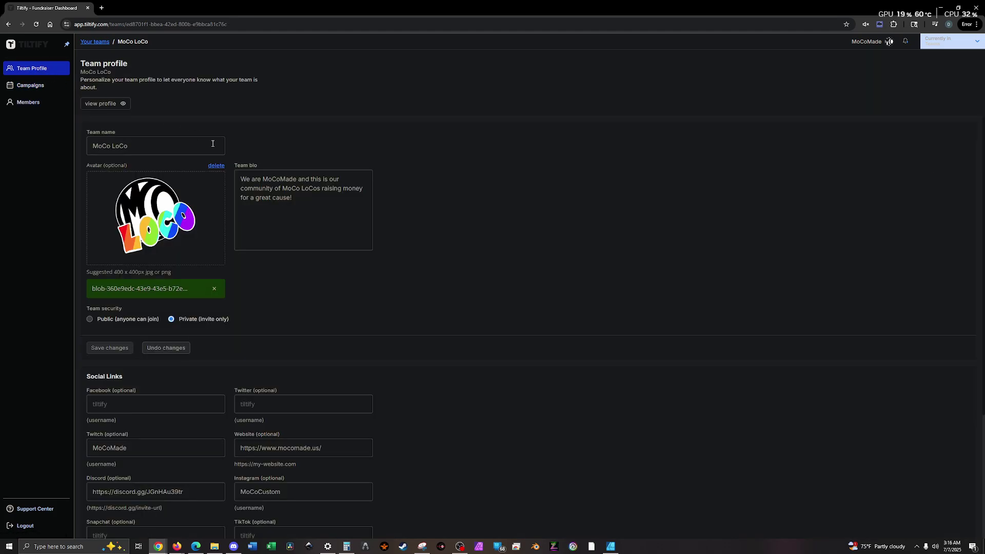
# Examine the MoCo LoCo team profile's name, avatar, bio, security, social links and disband section, and return to the main hub page
pyautogui.scroll(-3, 236, 124)
pyautogui.scroll(3, 235, 123)
pyautogui.scroll(-3, 349, 176)
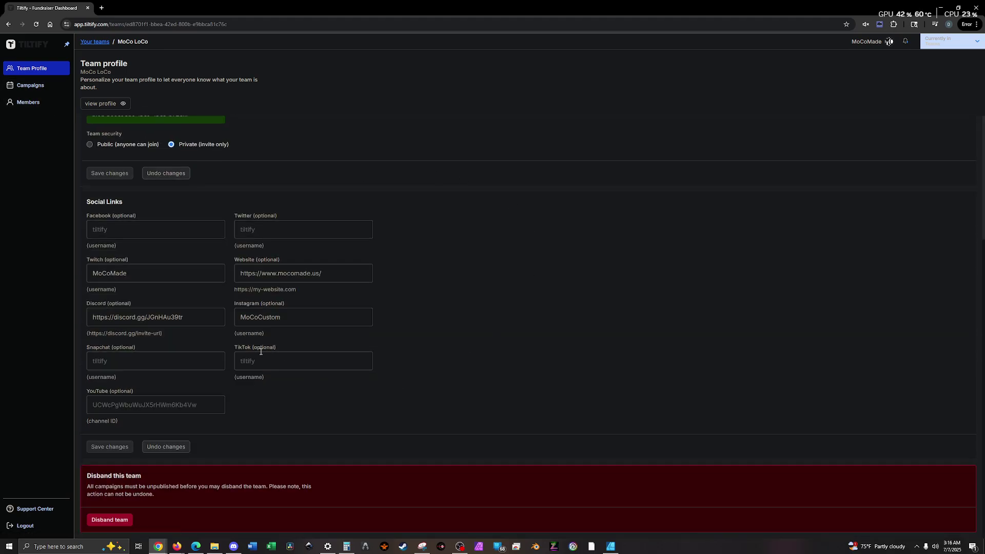
pyautogui.scroll(3, 295, 179)
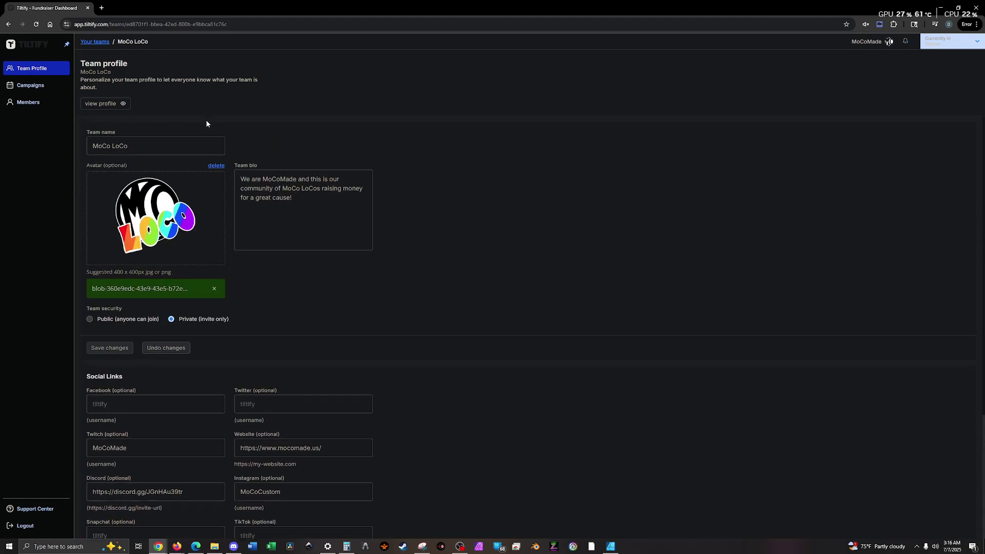
pyautogui.scroll(-2, 178, 134)
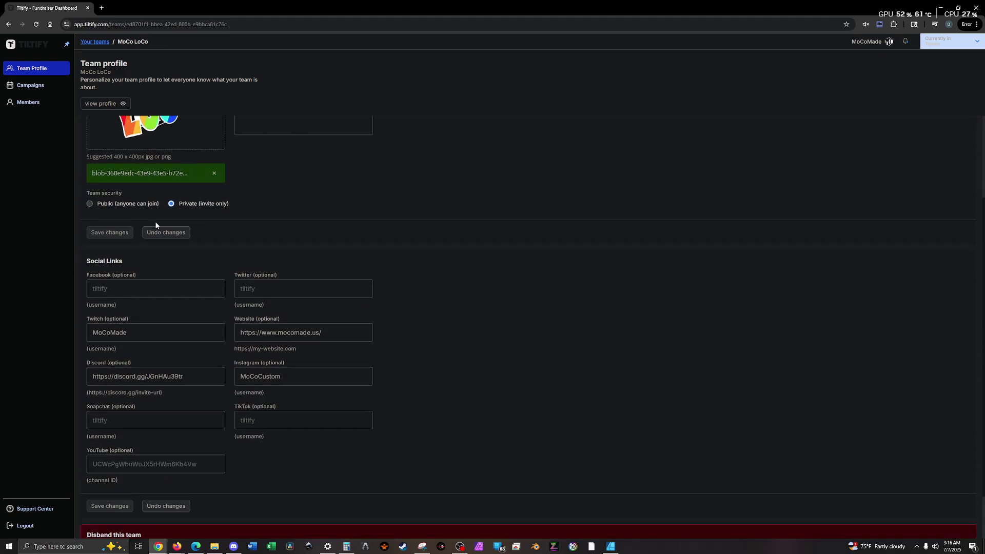
pyautogui.scroll(-1, 205, 246)
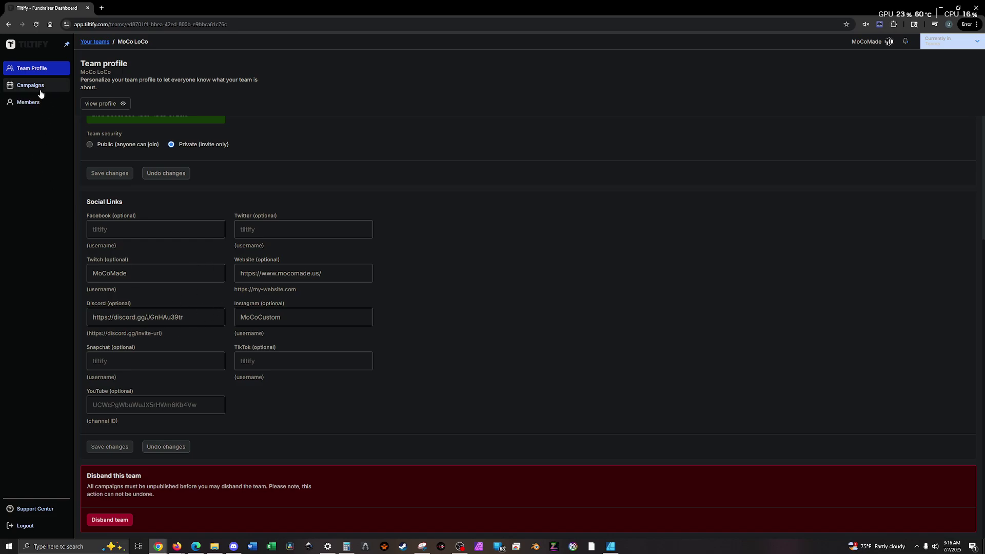
pyautogui.scroll(3, 267, 132)
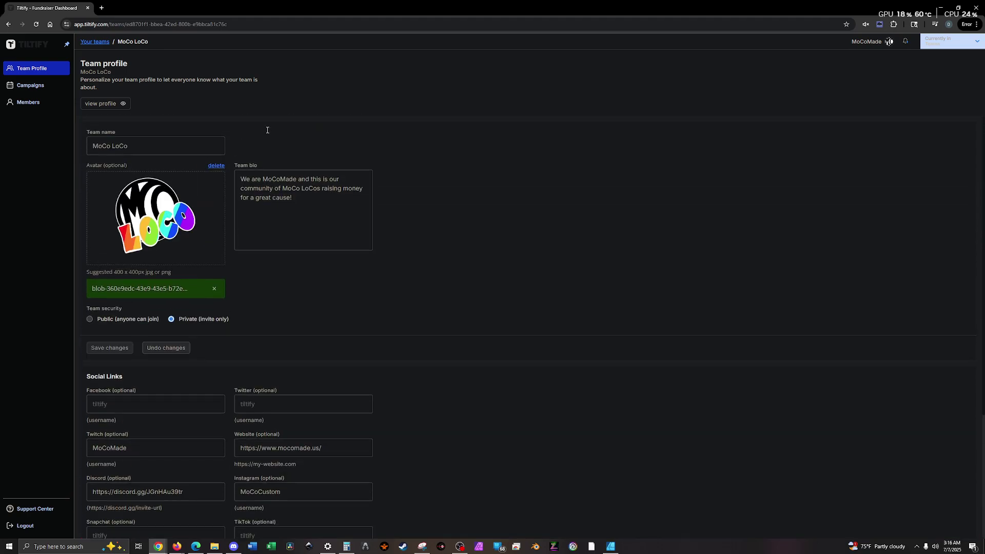
pyautogui.scroll(-3, 273, 130)
pyautogui.scroll(3, 448, 171)
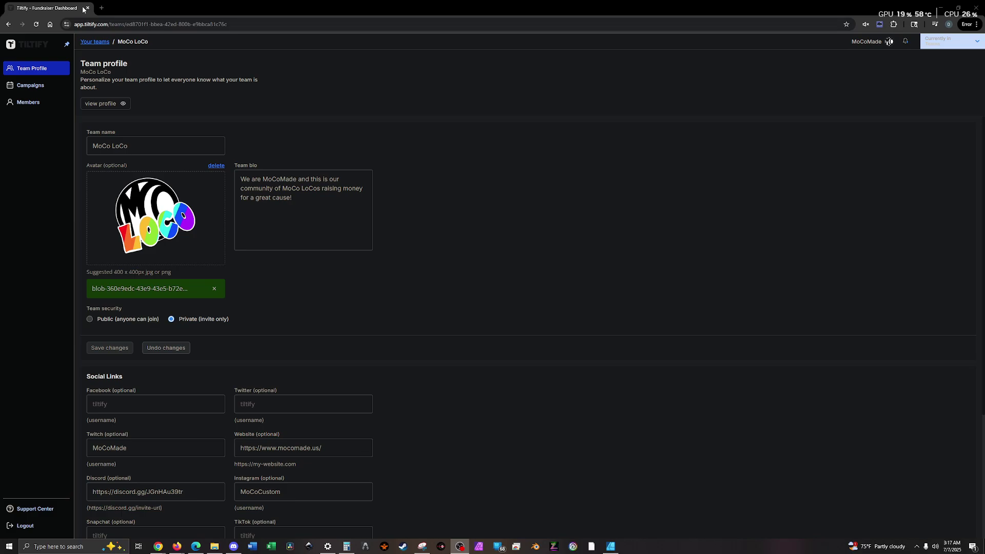
pyautogui.click(39, 49)
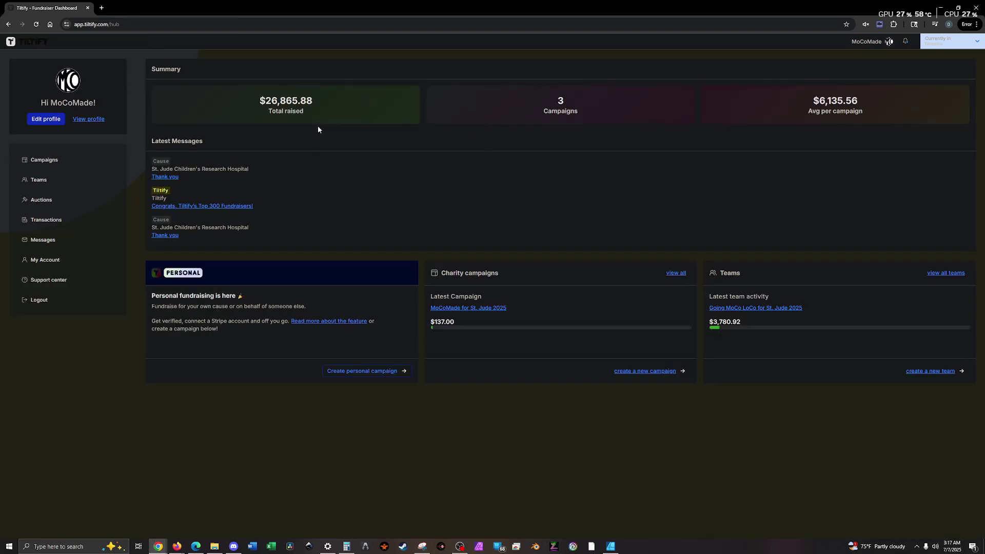